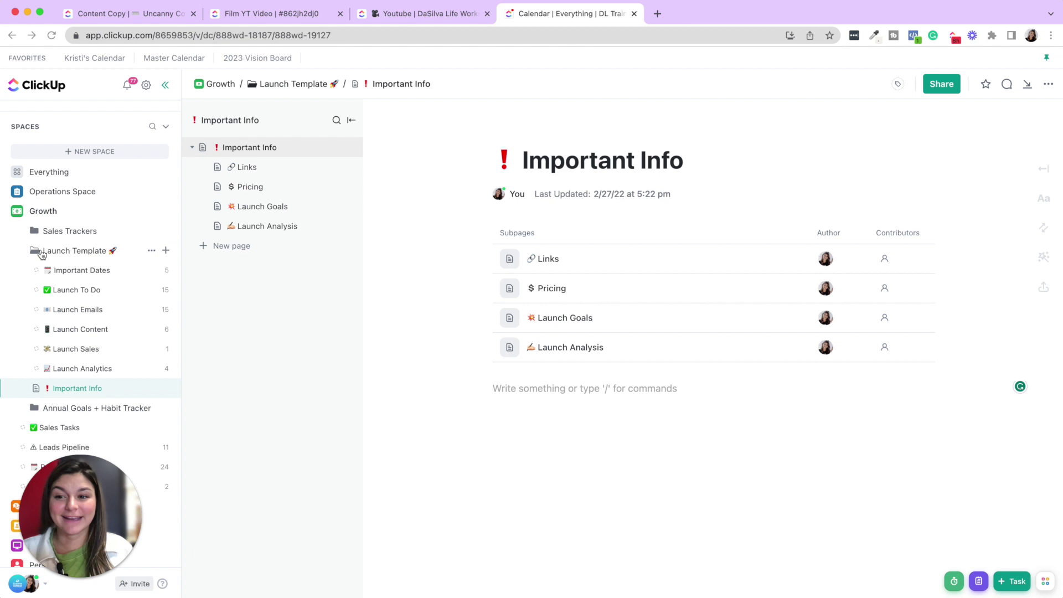
Step: Dismiss Launch Template's creation menu and view the Film YT Video task's doc attachment options
left_click(167, 251)
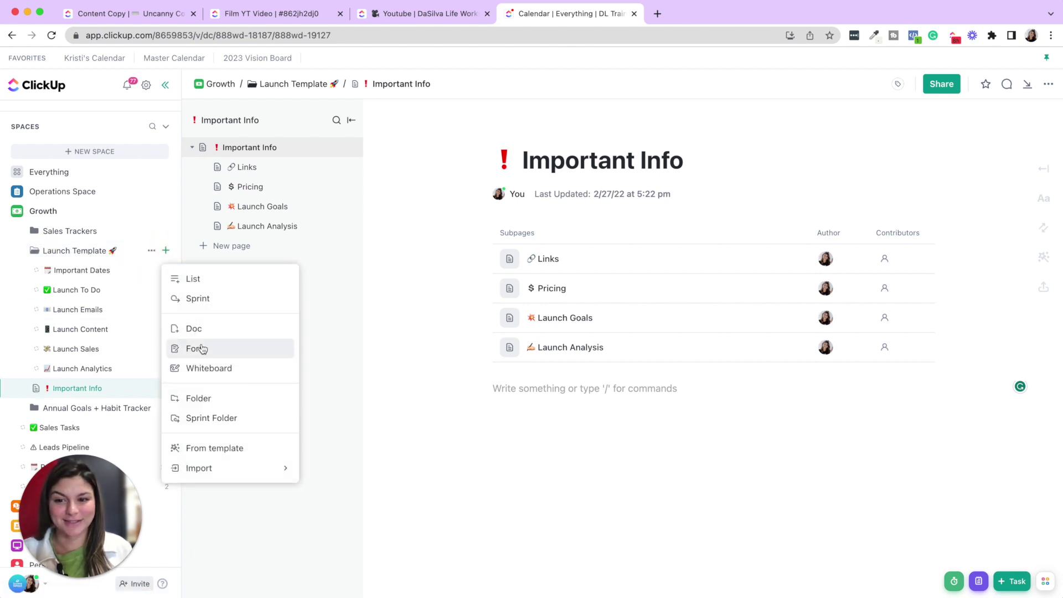
left_click(66, 393)
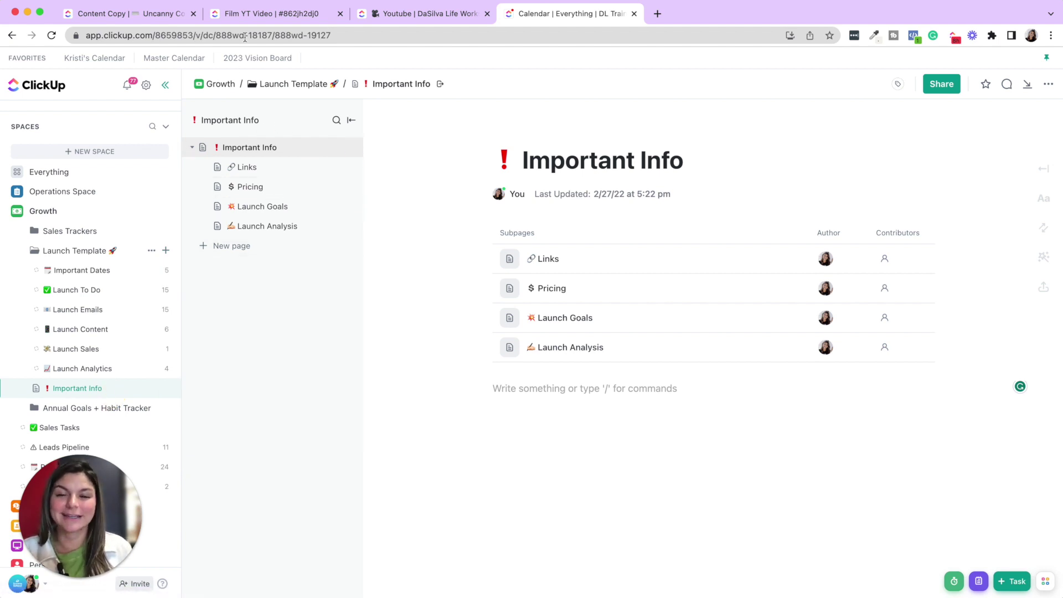
left_click(271, 16)
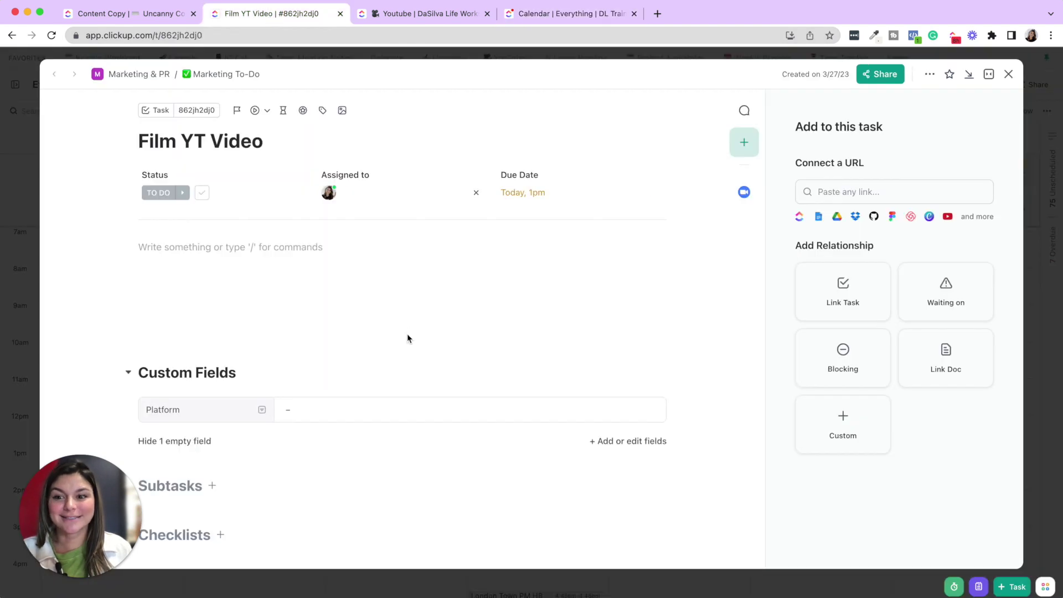
scroll(408, 339, "down", 5)
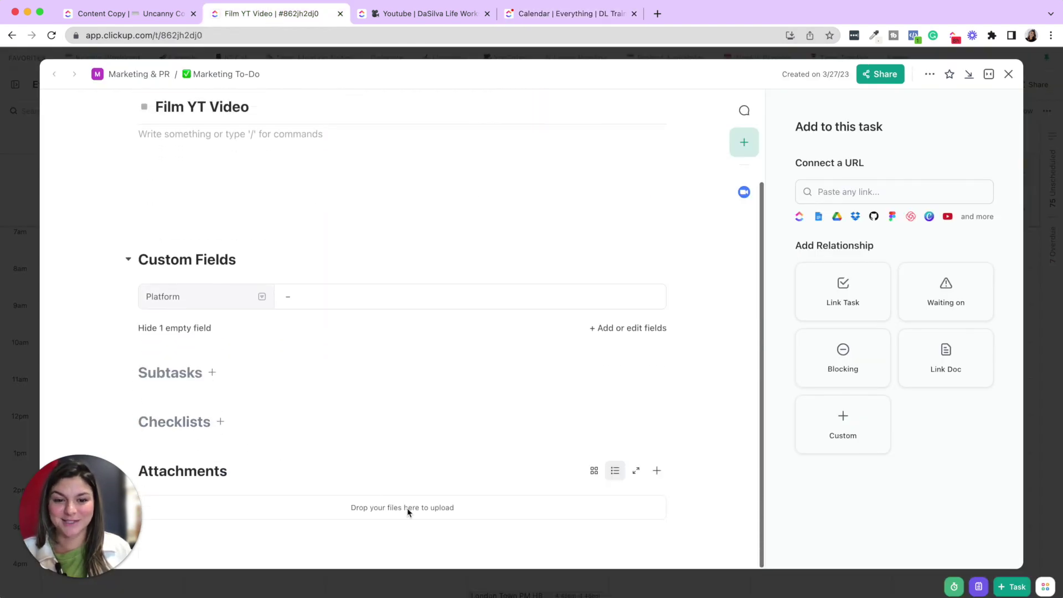
left_click(657, 470)
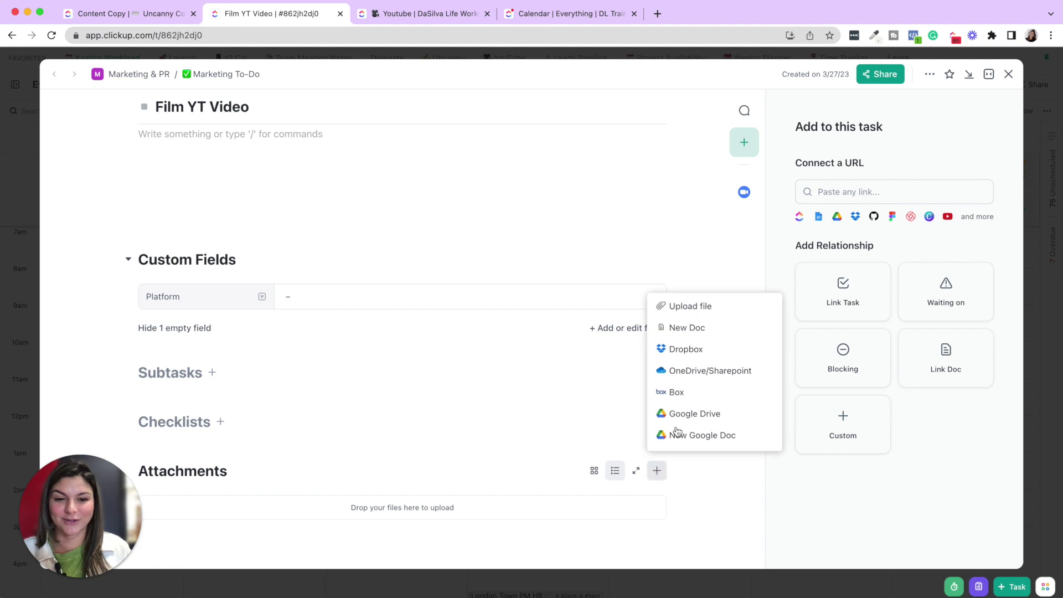
Step: Return to the Important Info doc, expand the sidebar DOCS list, and open the 3/21 doc
left_click(518, 18)
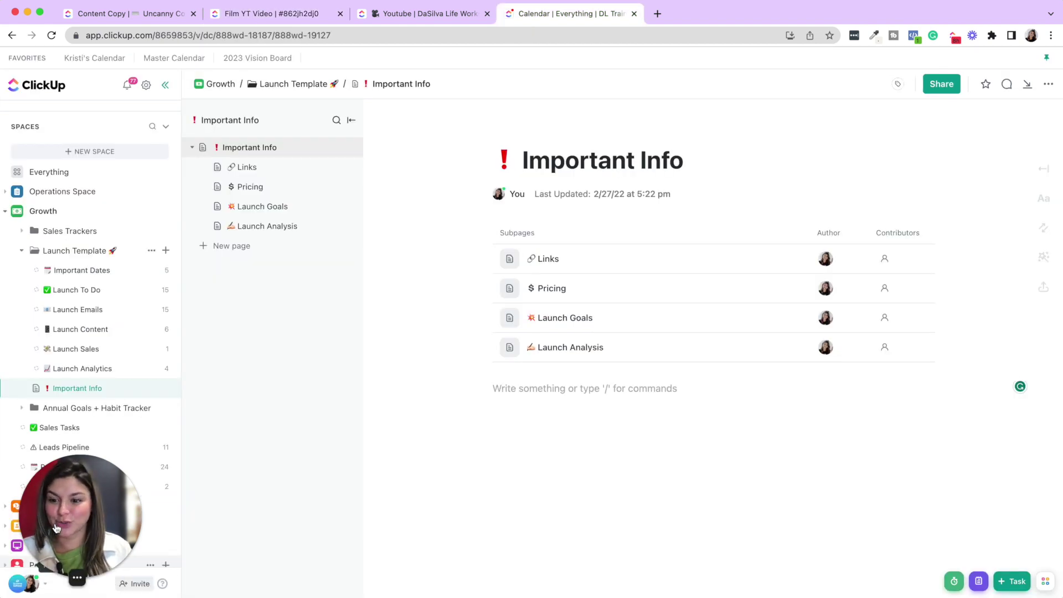
scroll(22, 476, "down", 4)
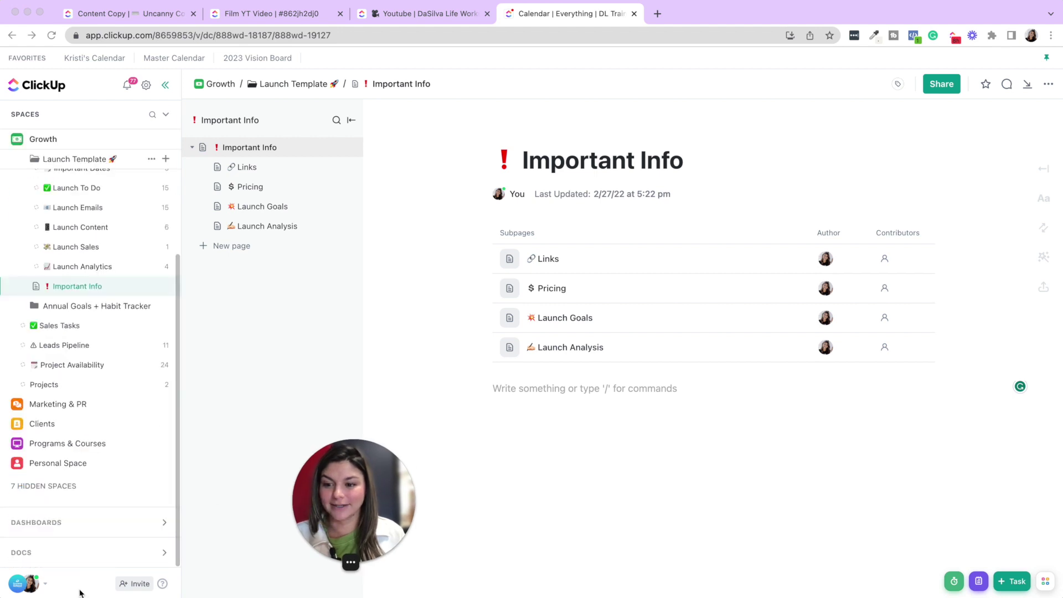
left_click(78, 552)
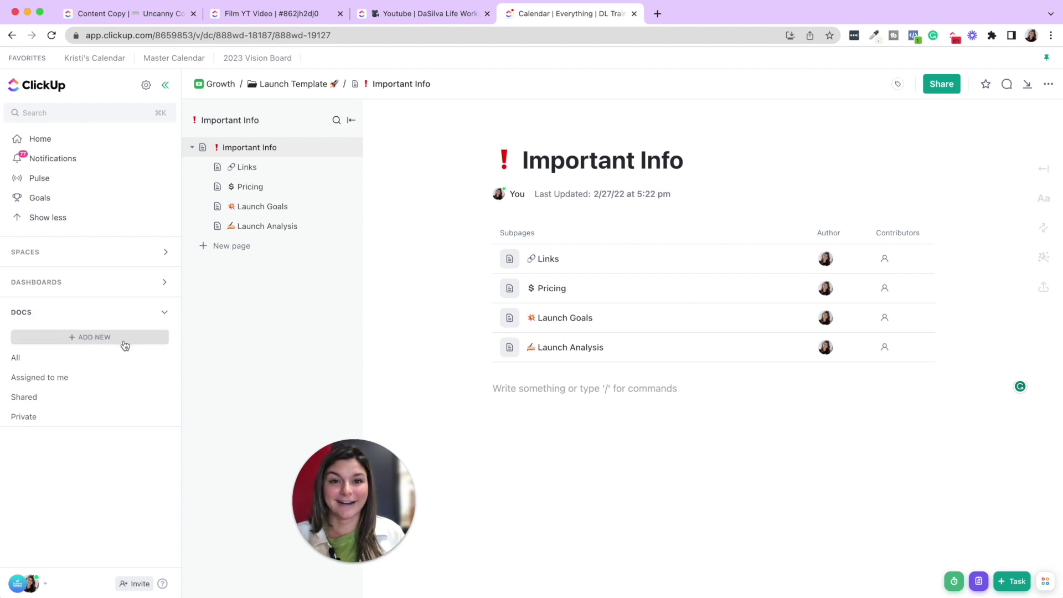
left_click_drag(359, 492, 85, 509)
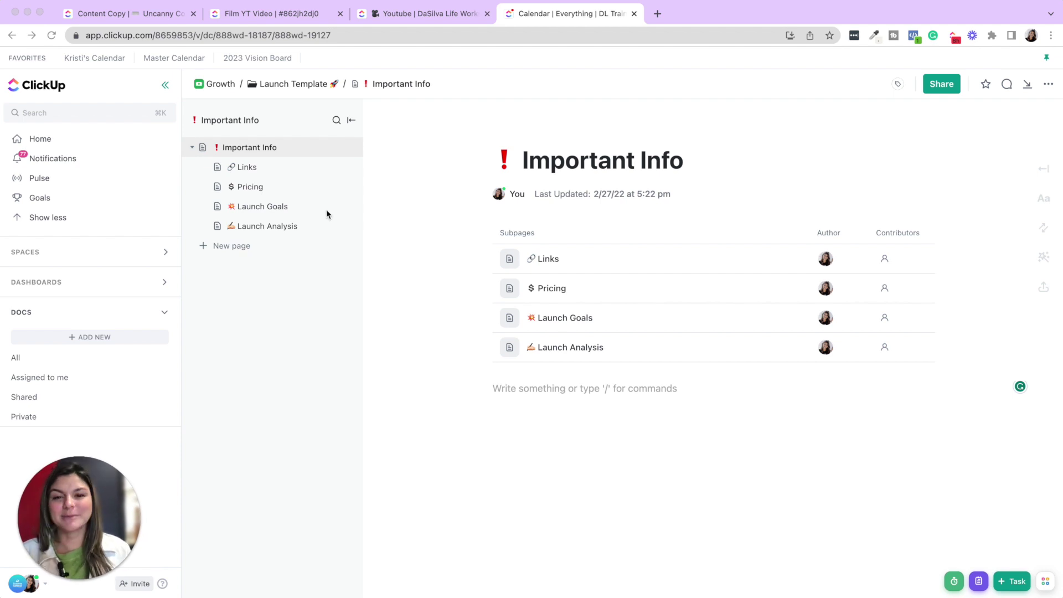
left_click(122, 13)
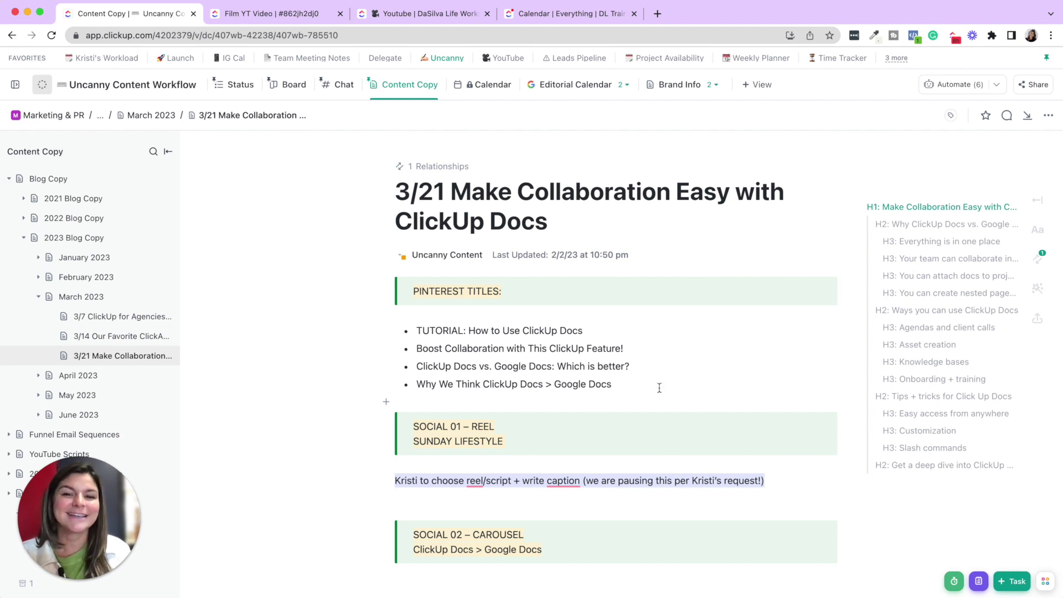
scroll(556, 319, "down", 2)
scroll(555, 320, "down", 20)
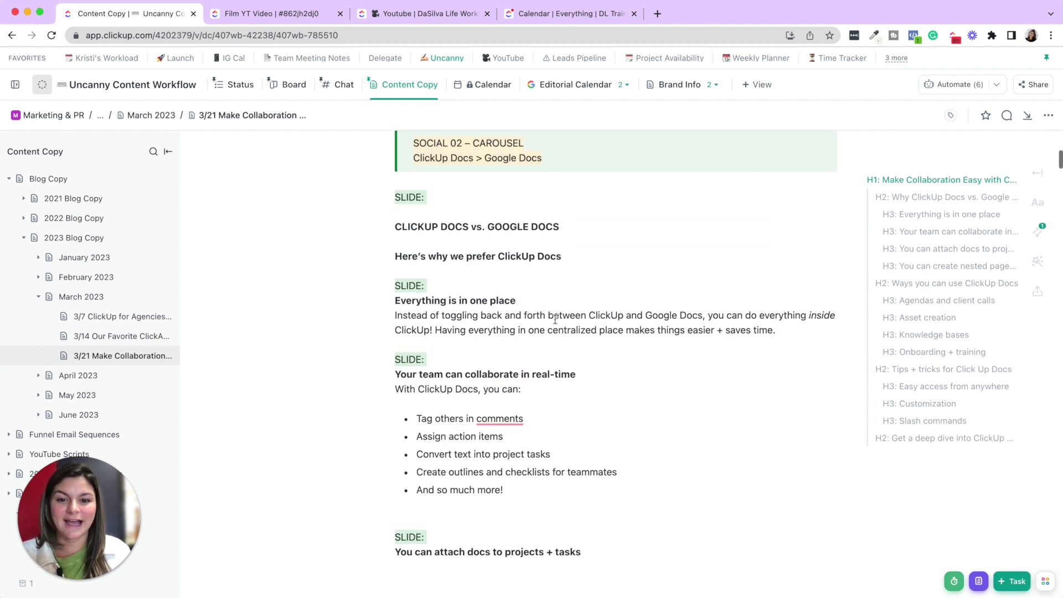
scroll(556, 319, "down", 20)
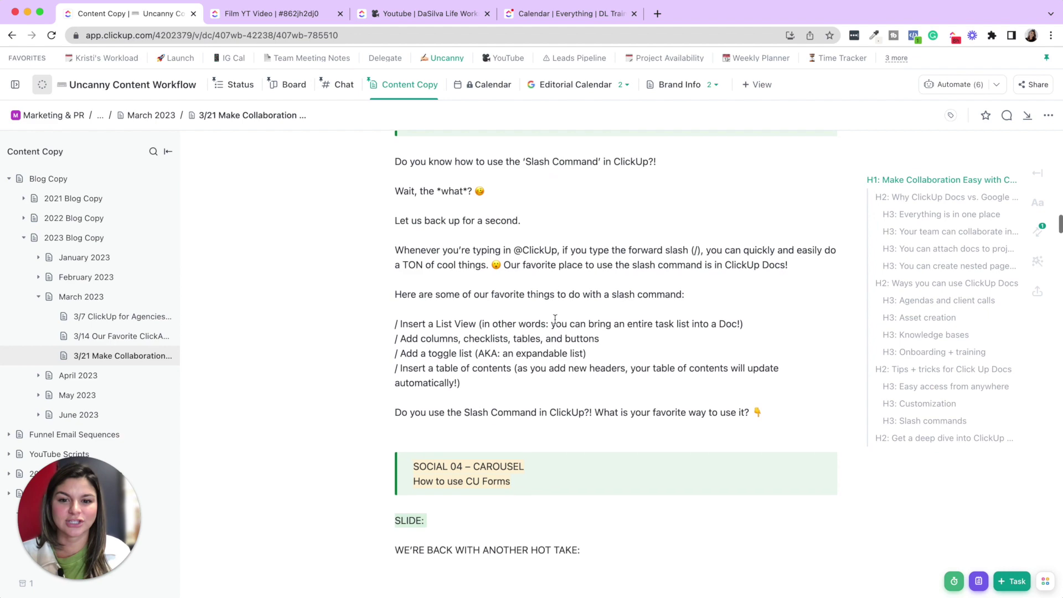
scroll(555, 320, "down", 20)
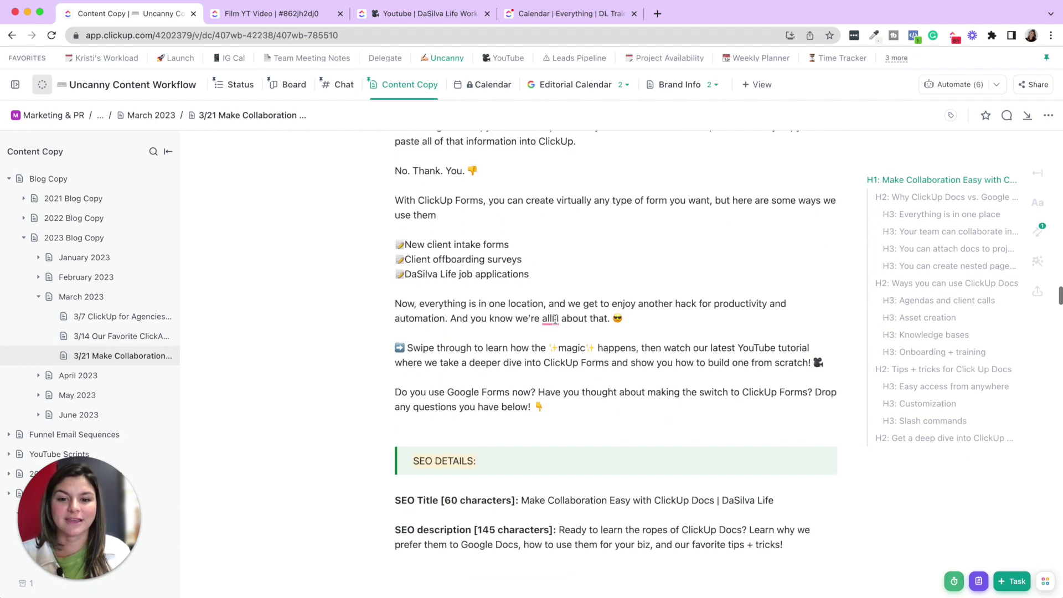
scroll(555, 319, "down", 20)
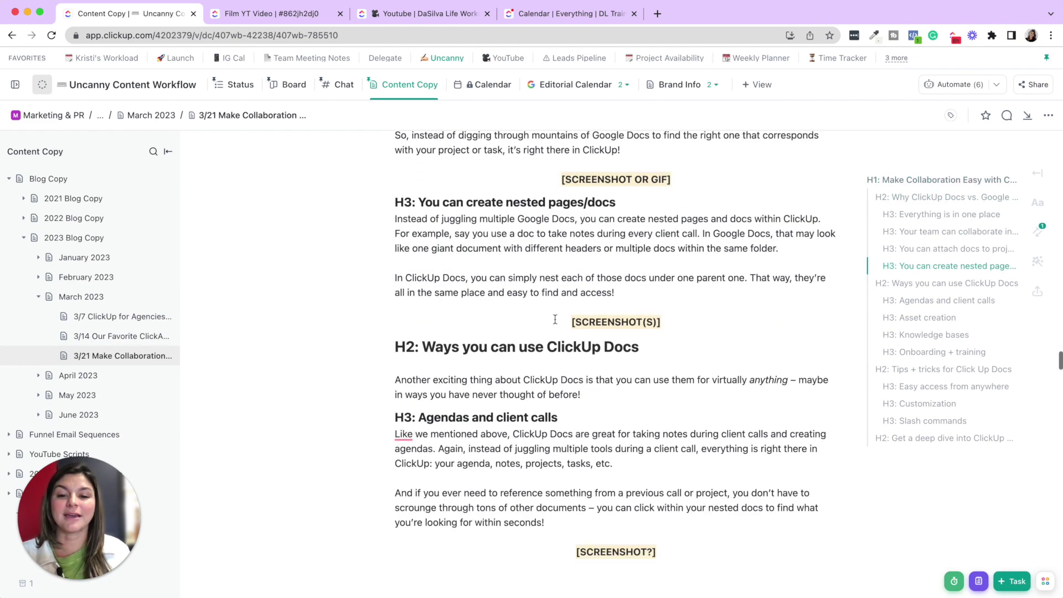
scroll(555, 319, "down", 10)
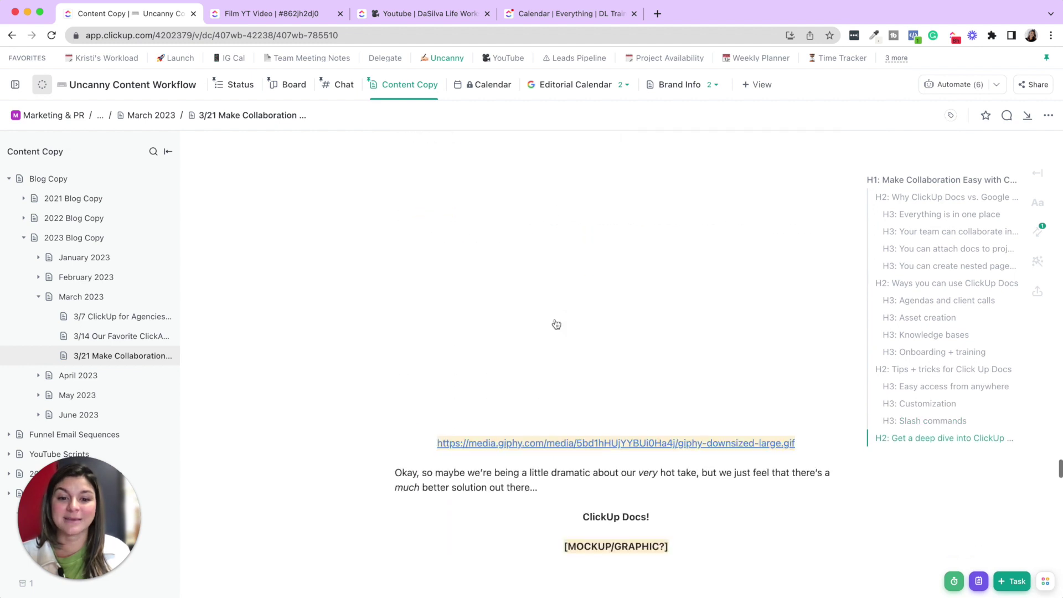
scroll(556, 320, "up", 12)
scroll(556, 320, "down", 5)
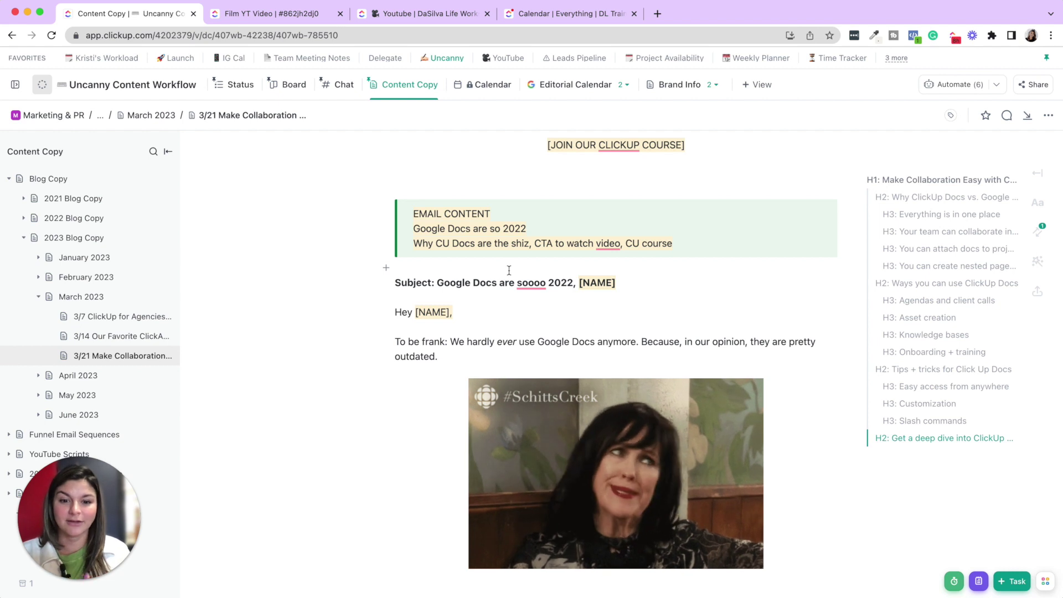
scroll(520, 271, "down", 3)
scroll(528, 272, "down", 1)
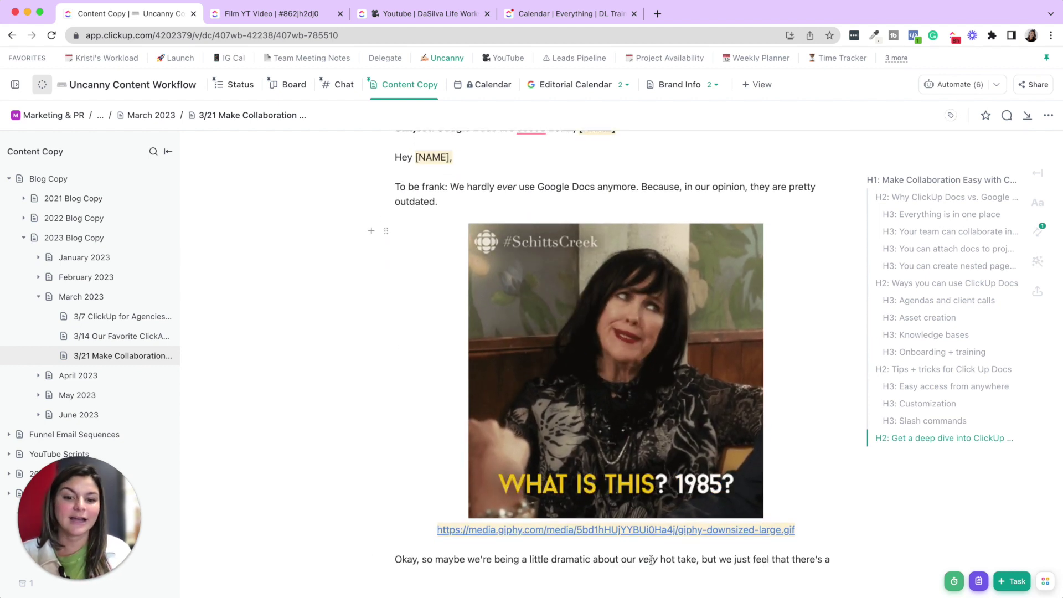
scroll(593, 415, "up", 4)
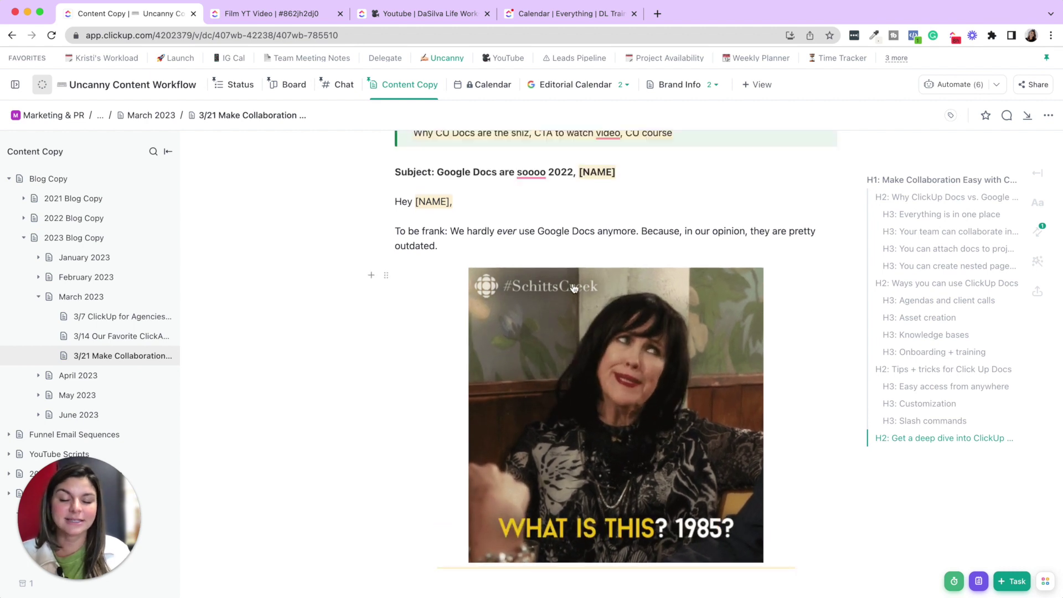
scroll(574, 283, "down", 20)
scroll(573, 284, "down", 10)
scroll(573, 283, "up", 20)
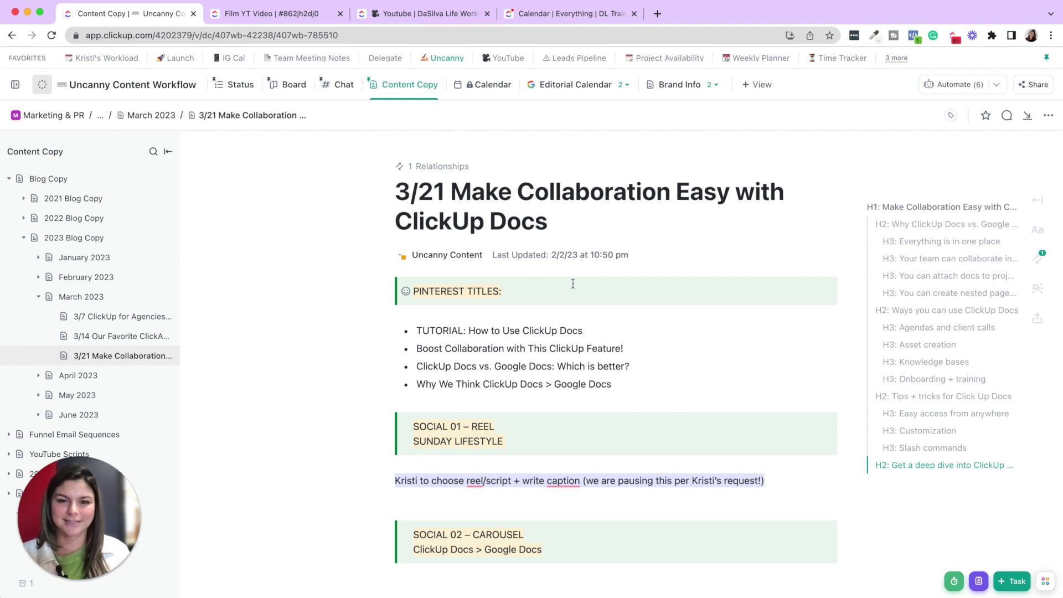
Step: Select the doc title, then start a new comment containing an @ mention
left_click_drag(549, 224, 403, 196)
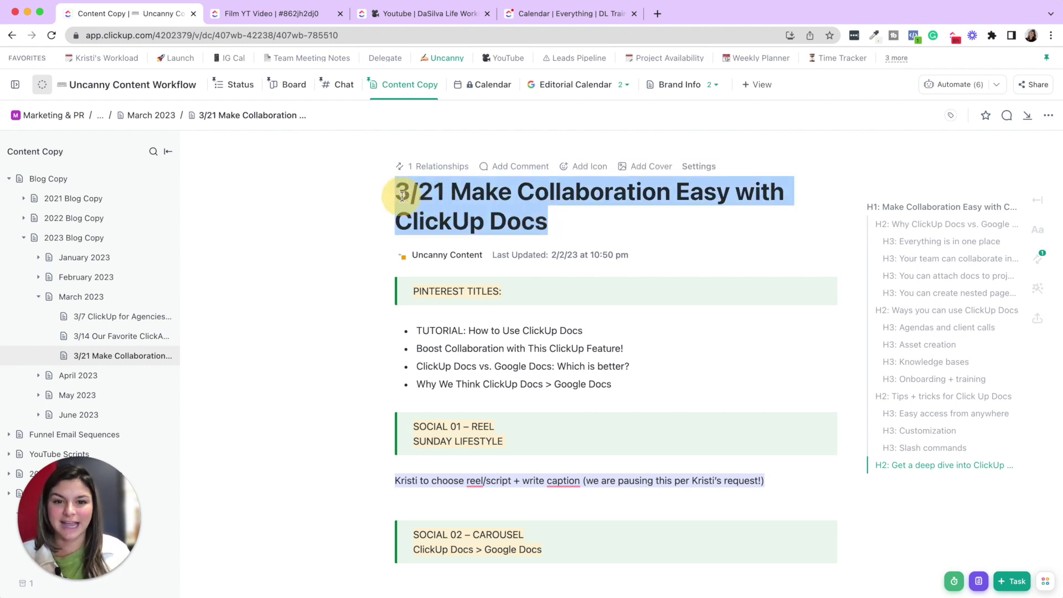
left_click(403, 197)
left_click(443, 167)
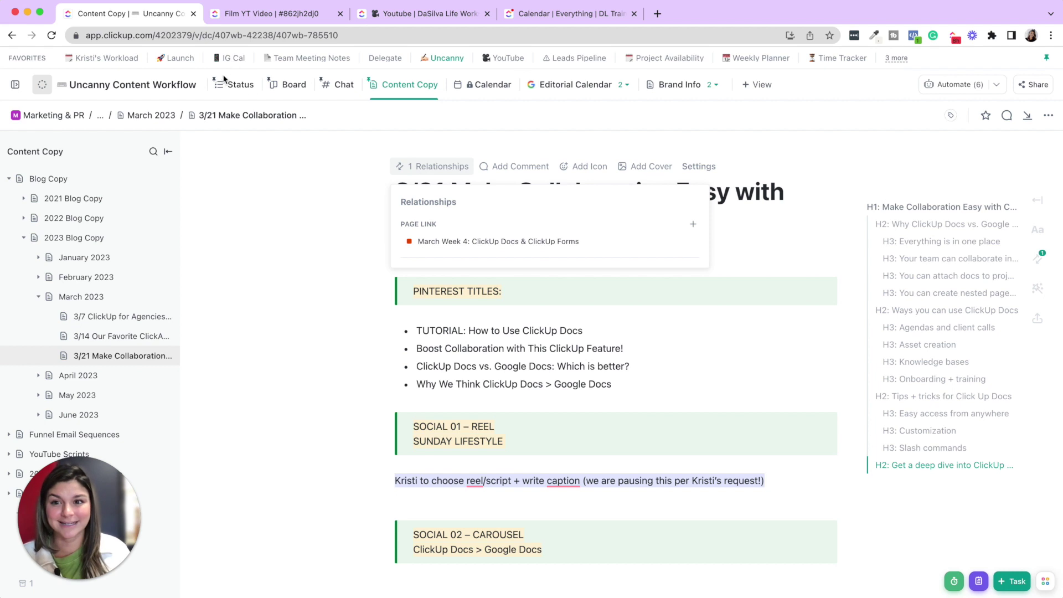
left_click(518, 167)
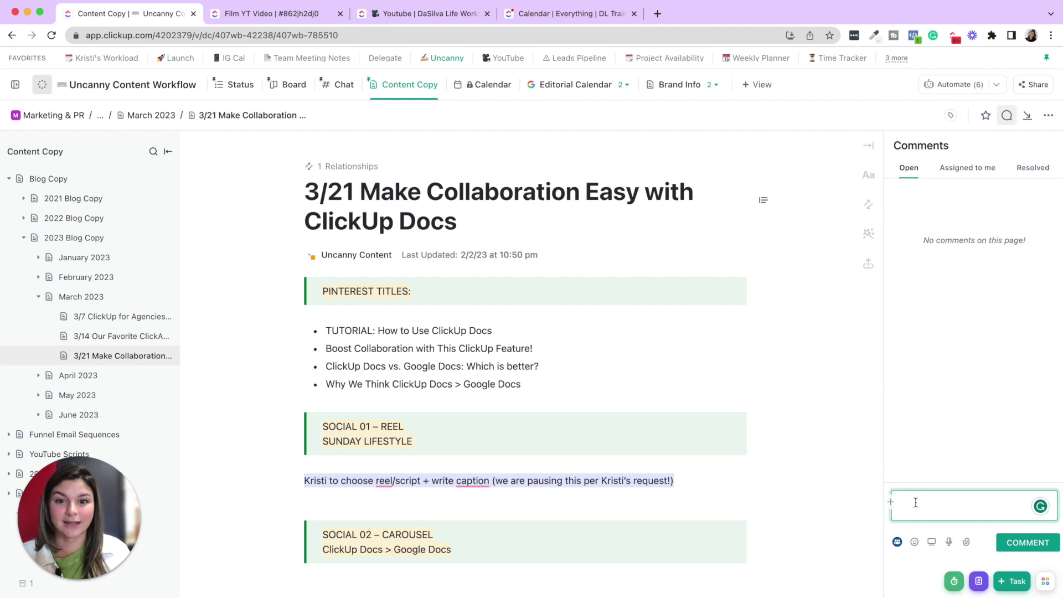
type("@")
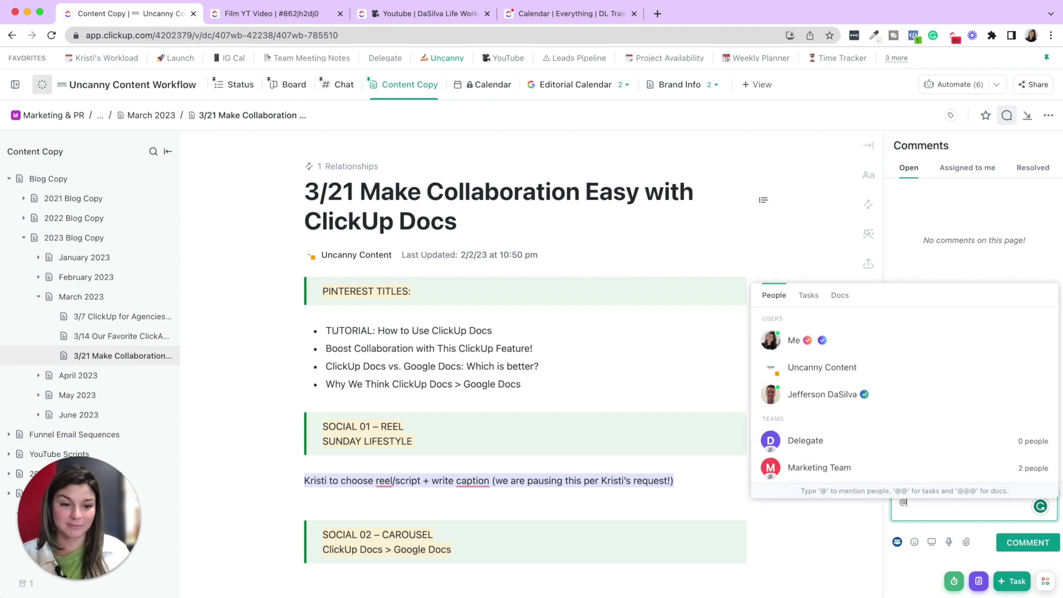
left_click(916, 503)
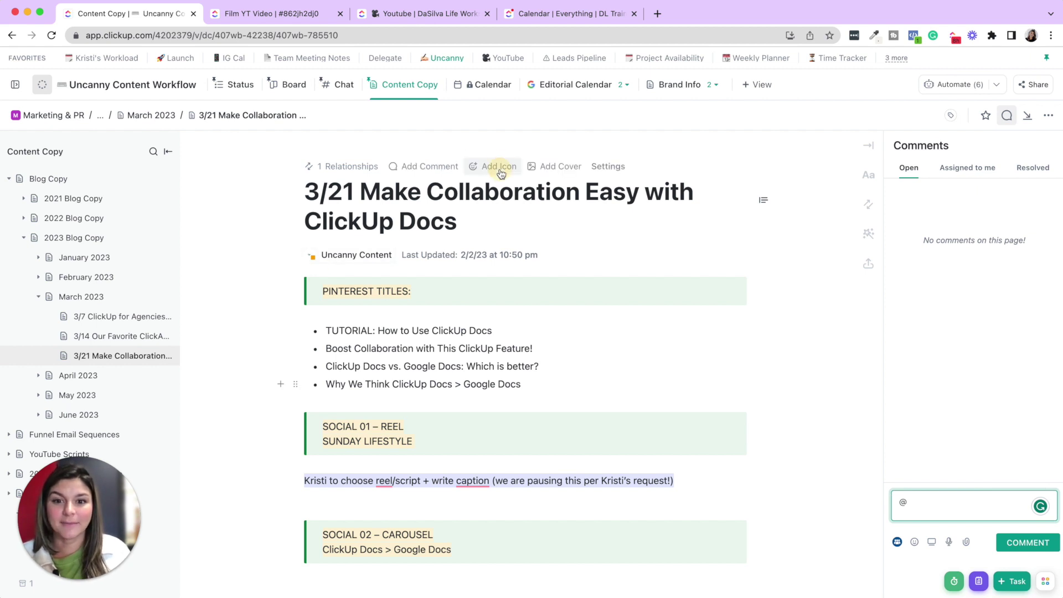
Step: Add a firecracker page icon to the doc and reopen its icon choices
left_click(500, 167)
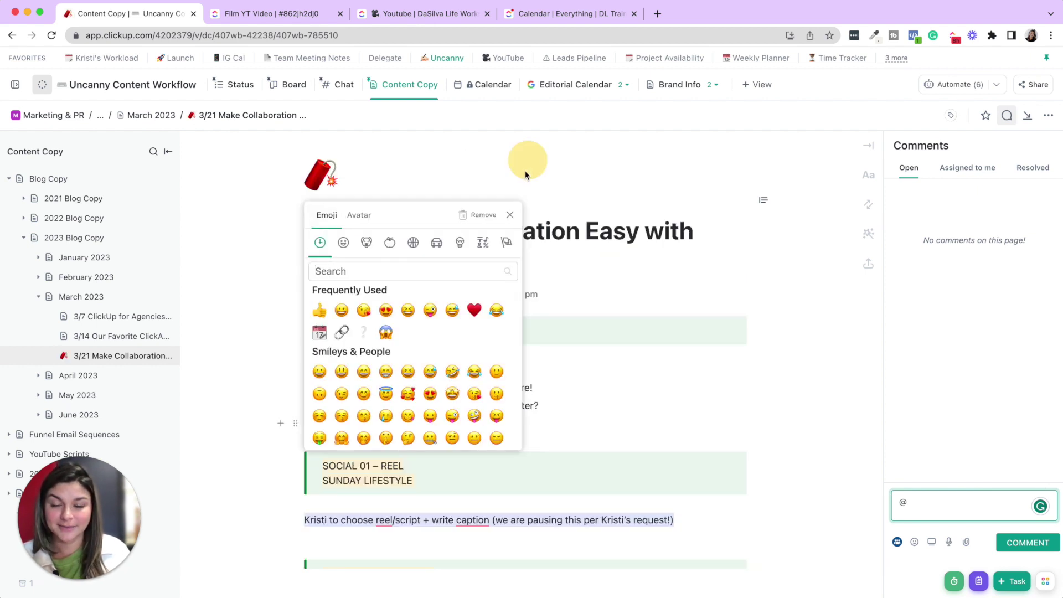
left_click(525, 175)
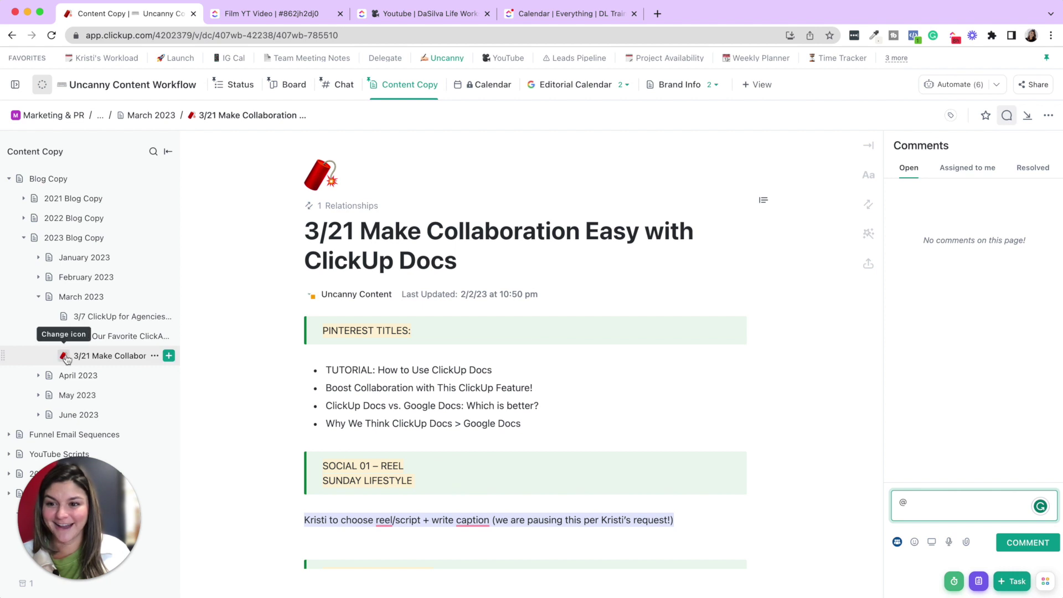
left_click(332, 177)
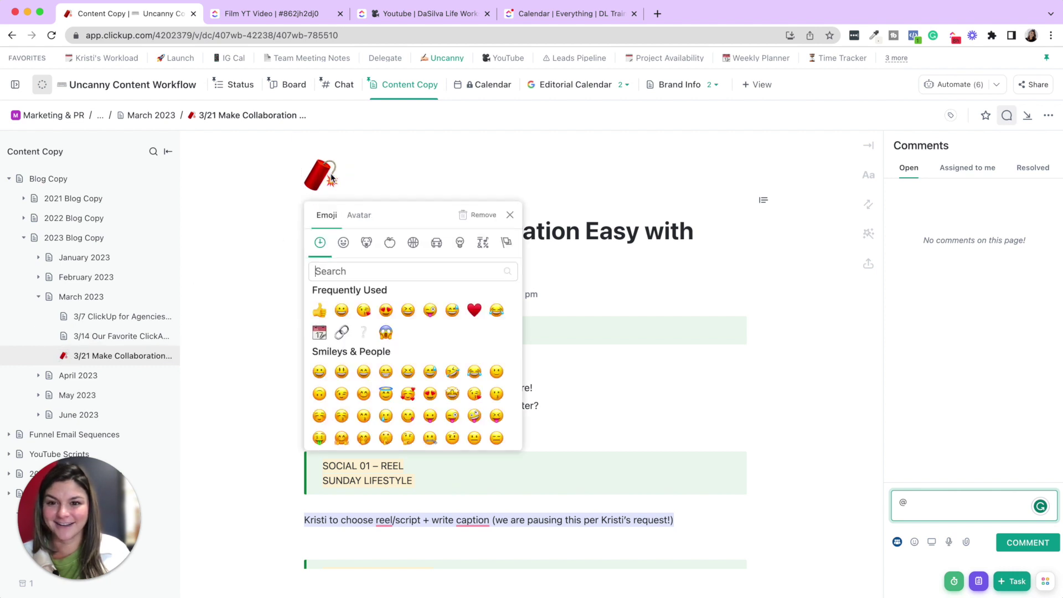
Step: Remove the firecracker icon and give the doc a cyan gradient cover
left_click(483, 215)
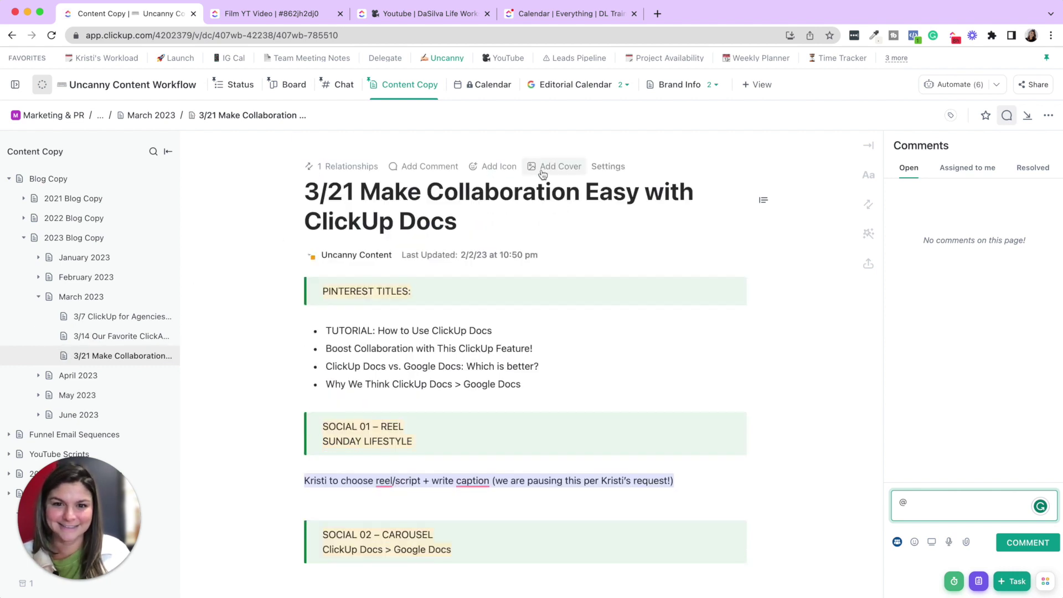
left_click(548, 167)
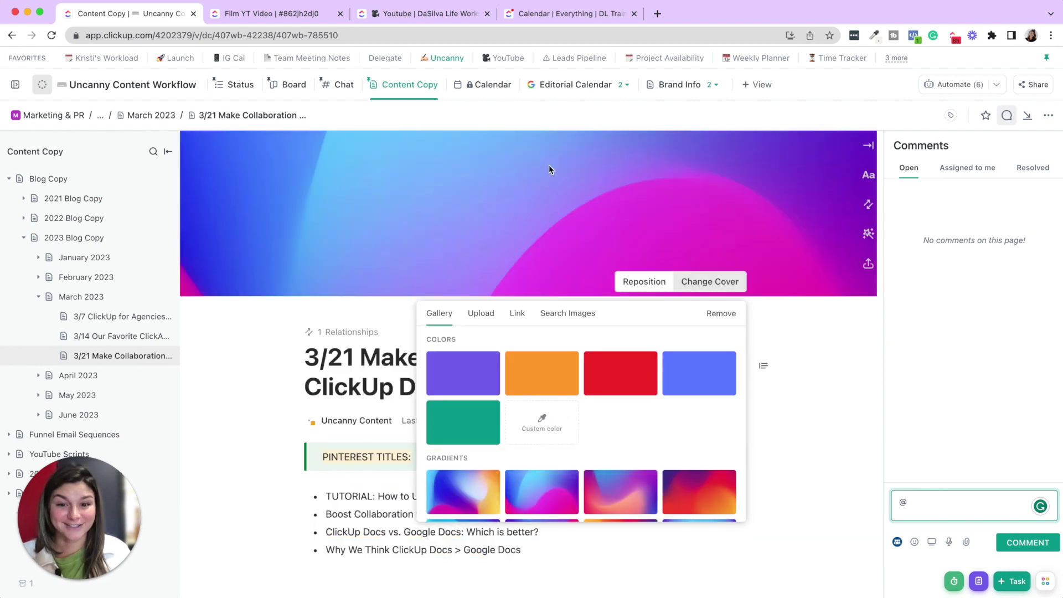
scroll(659, 432, "down", 5)
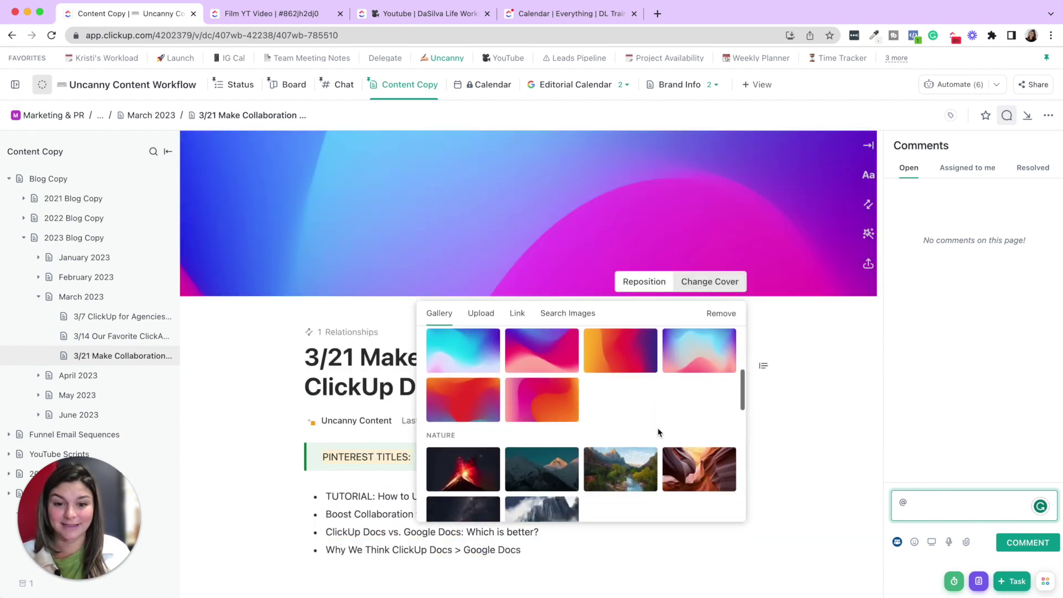
scroll(536, 378, "up", 2)
left_click(463, 404)
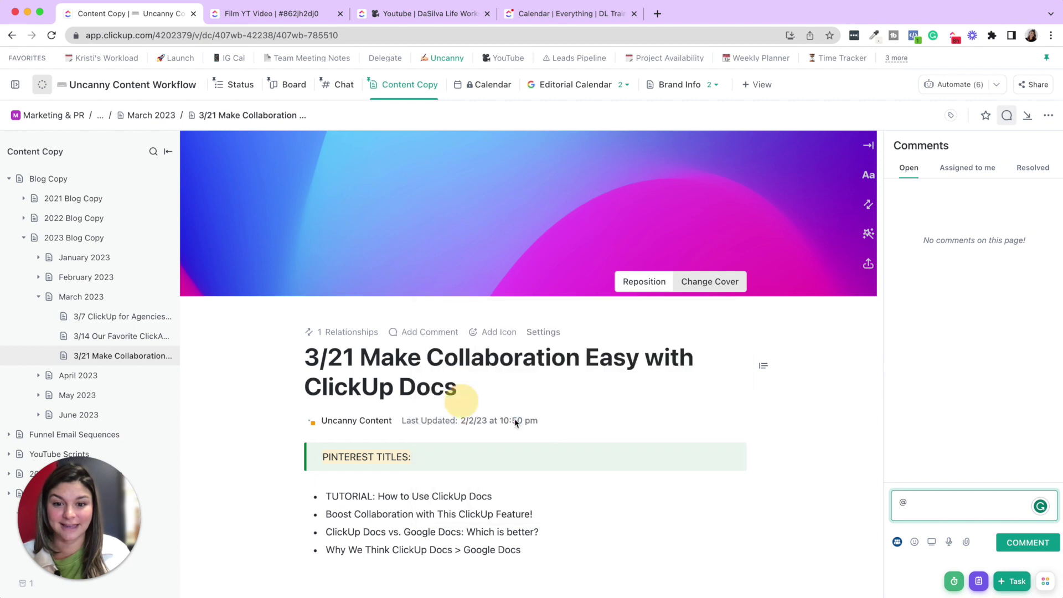
scroll(551, 434, "down", 3)
scroll(522, 292, "up", 3)
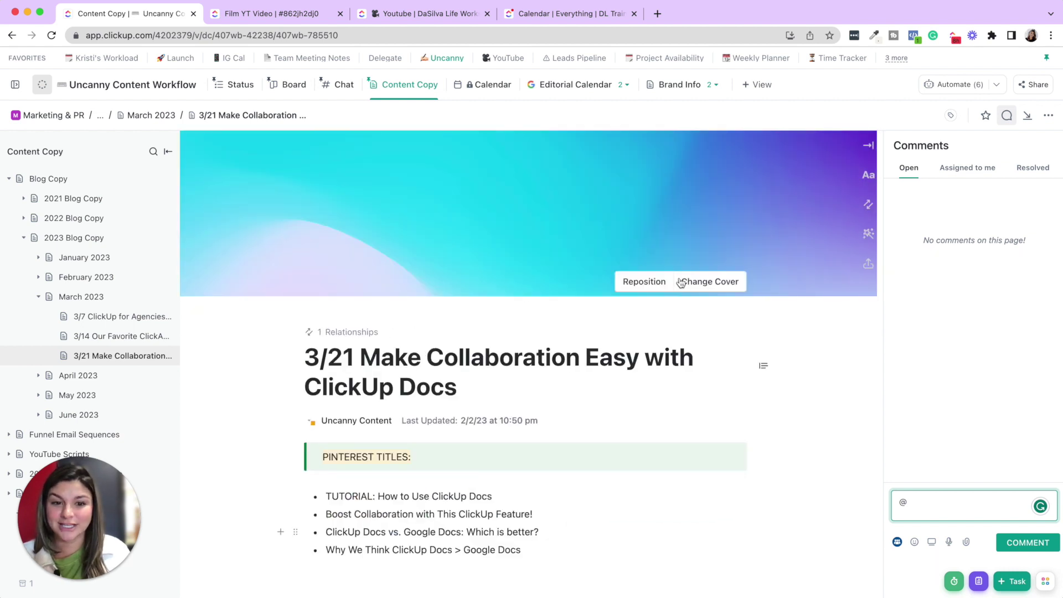
Step: Look at the cover's Upload option, then open the Page Details settings
left_click(689, 283)
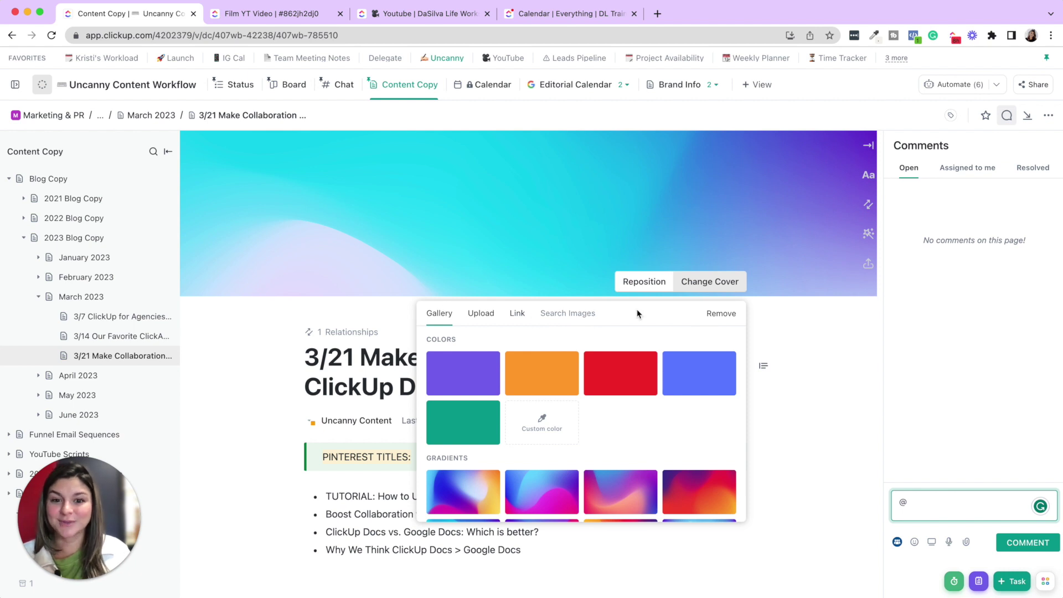
left_click(481, 313)
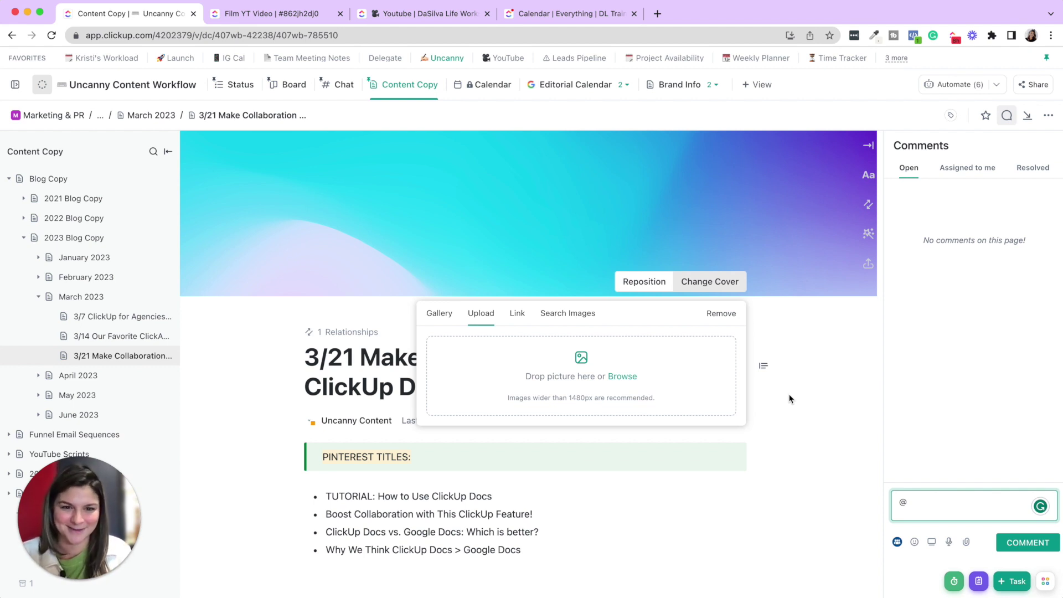
left_click(783, 369)
left_click(534, 335)
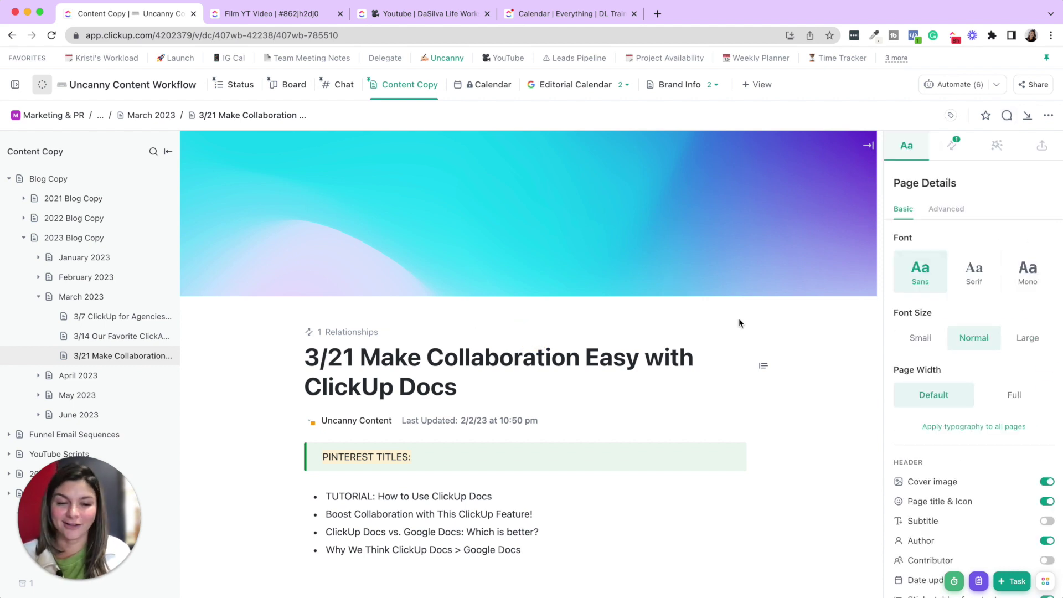
Step: Try the Serif and Mono fonts, then set the doc font back to Sans
scroll(739, 324, "down", 3)
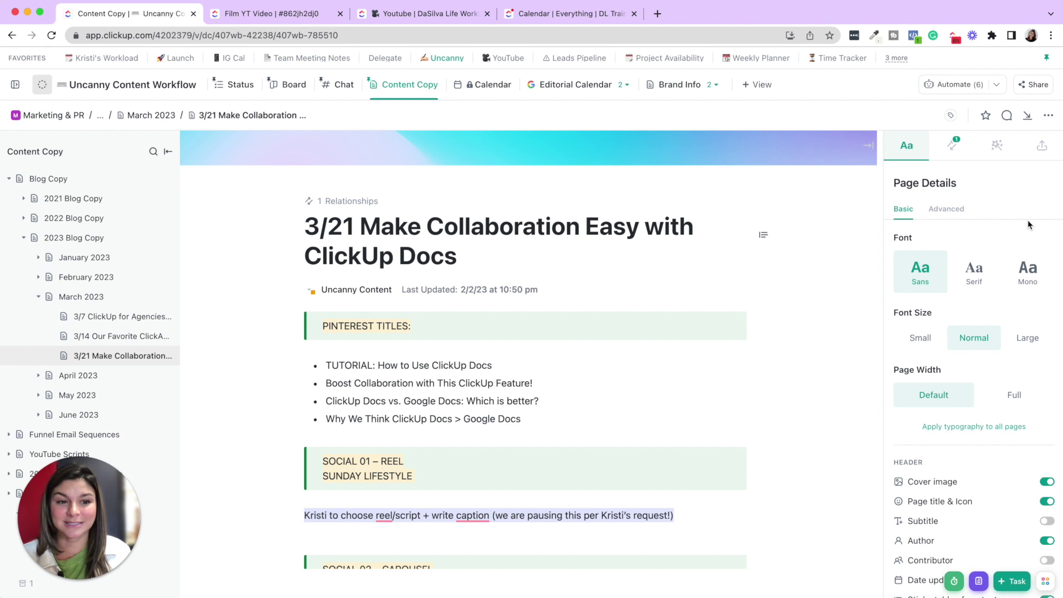
left_click(974, 271)
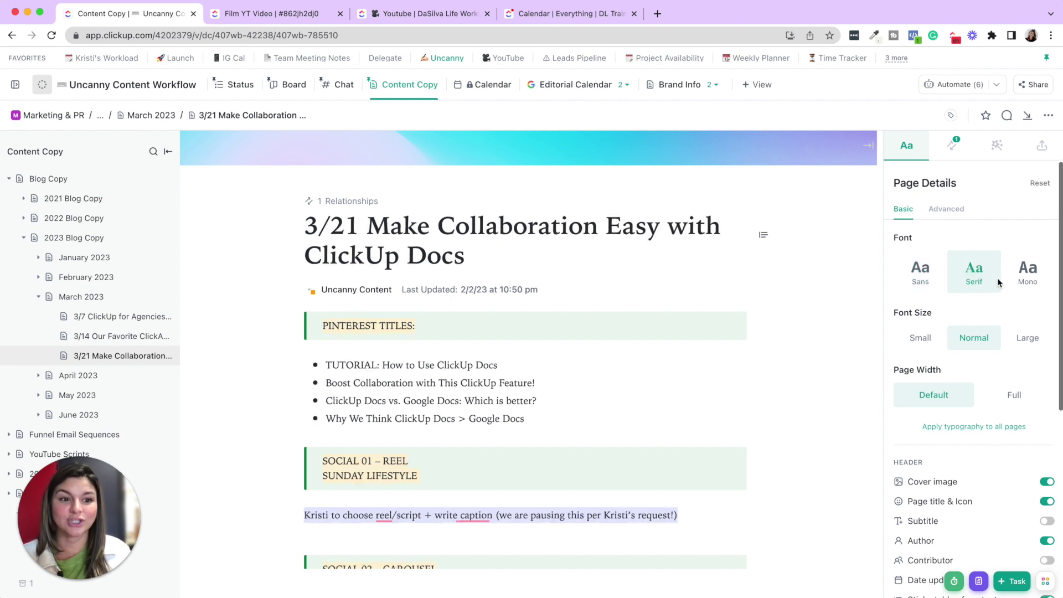
left_click(1026, 277)
left_click(942, 274)
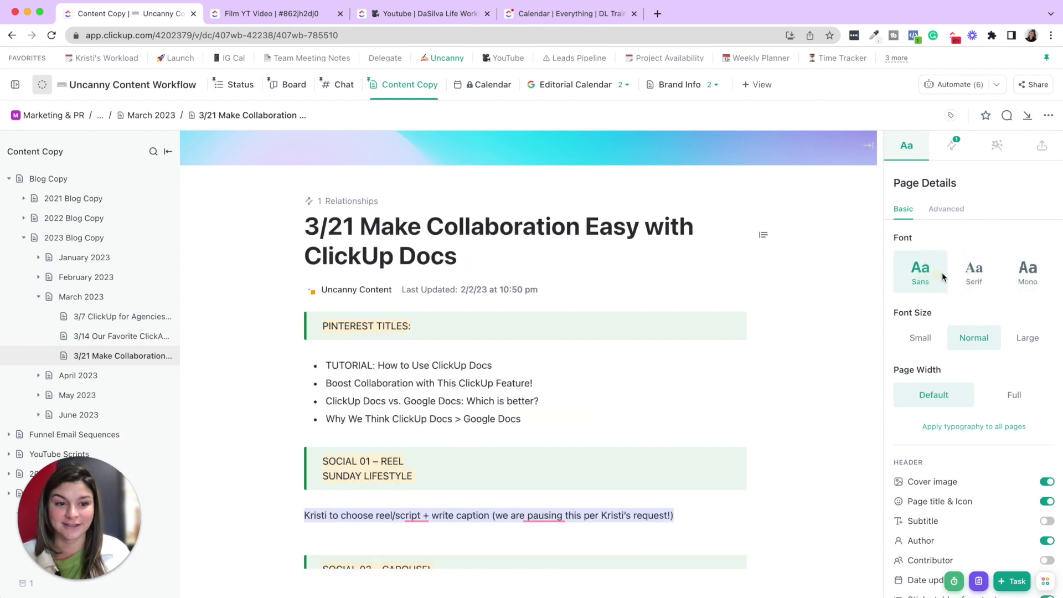
scroll(942, 272, "down", 2)
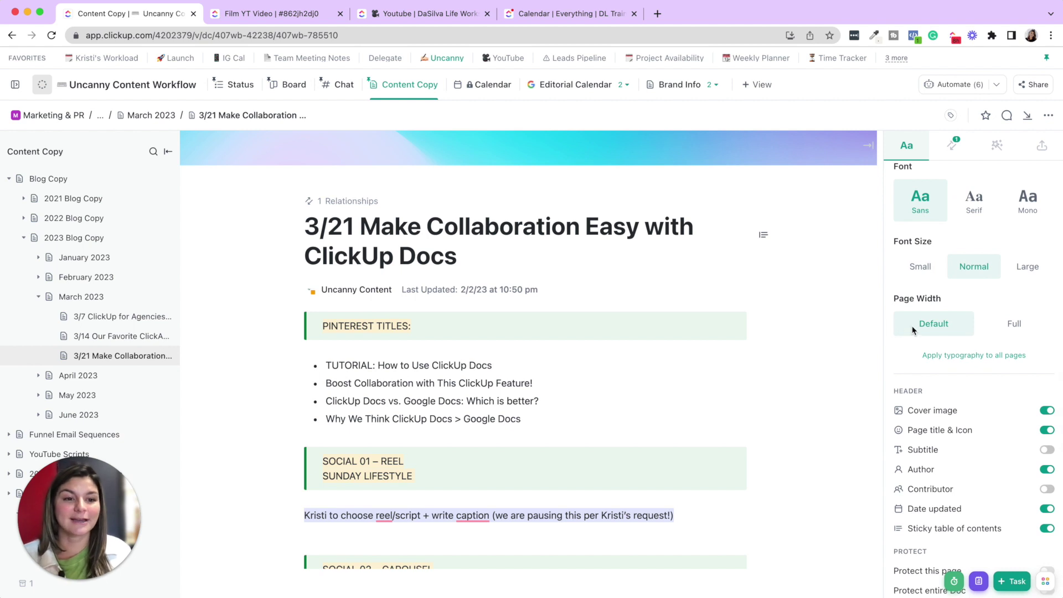
scroll(946, 327, "down", 3)
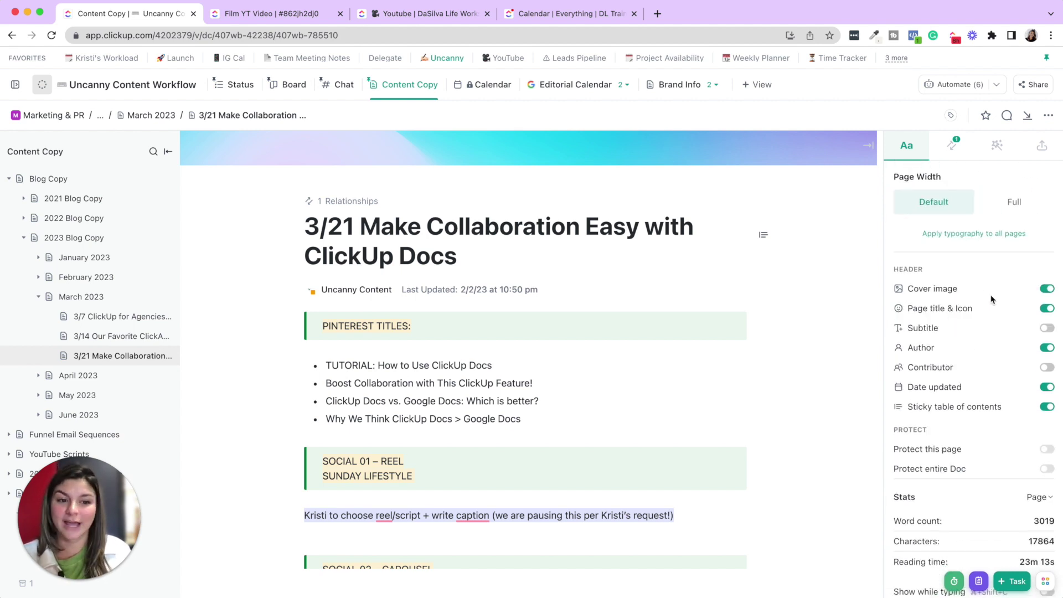
scroll(997, 313, "down", 2)
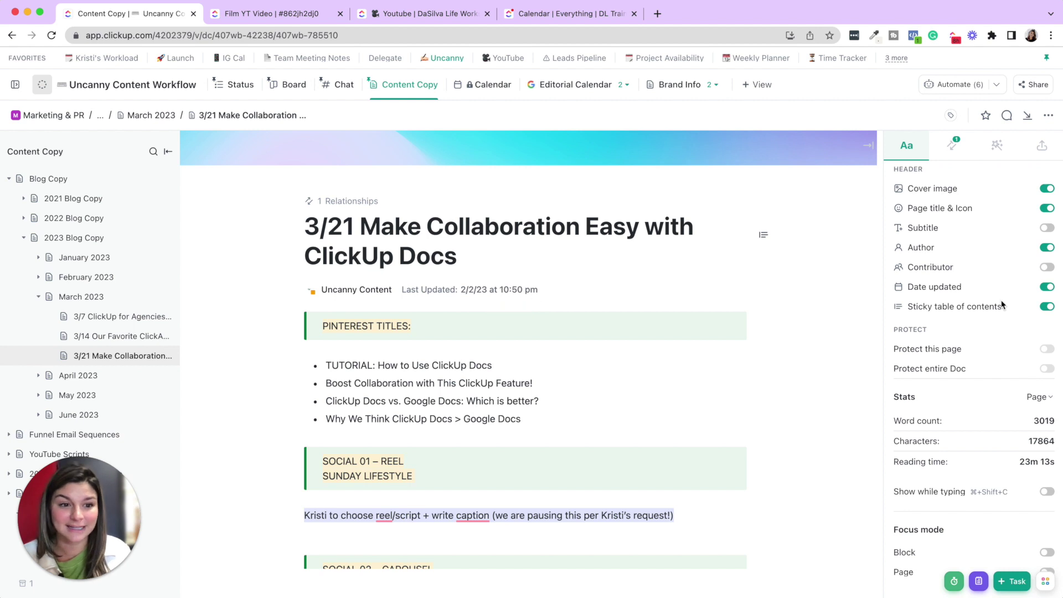
scroll(1004, 231, "down", 2)
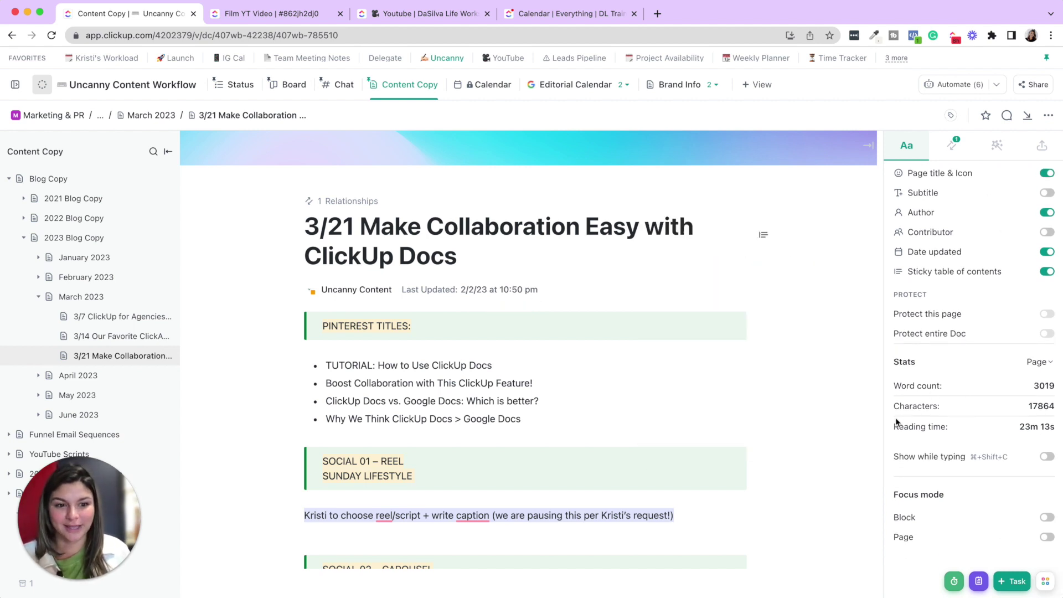
mouse_move(1005, 331)
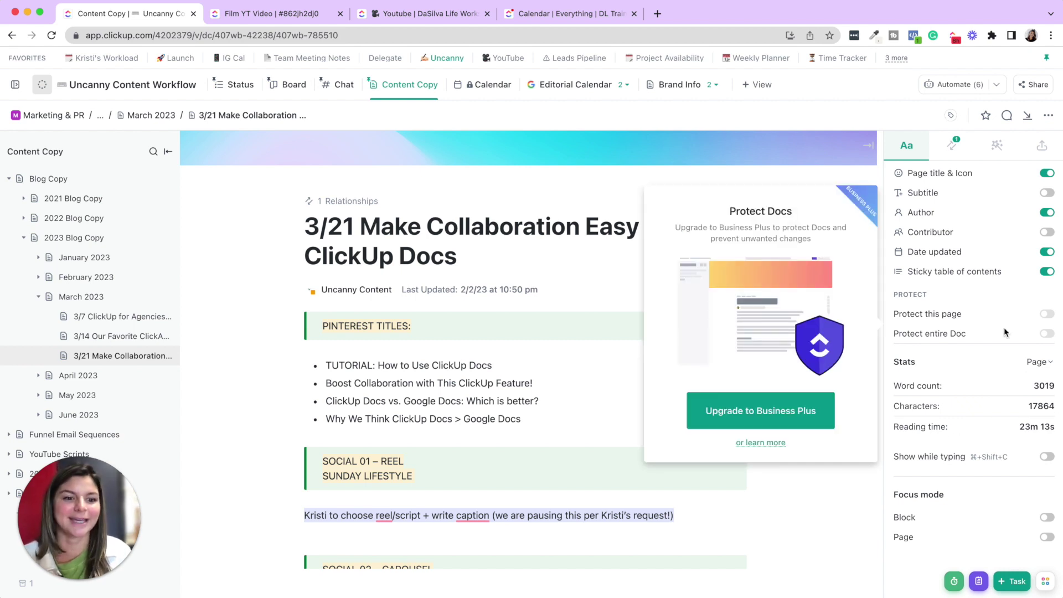
scroll(1004, 328, "up", 10)
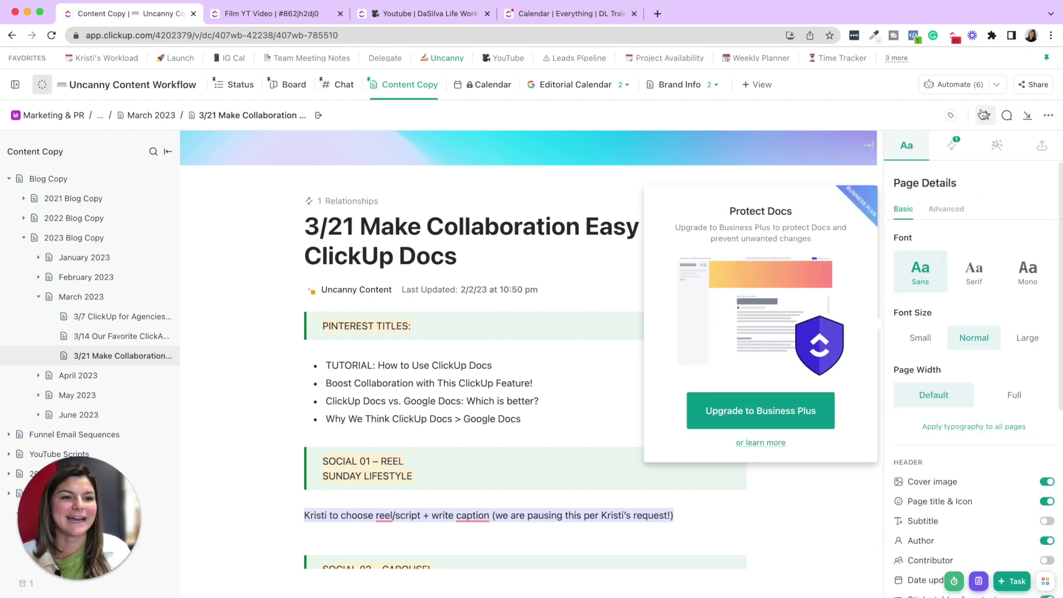
Step: Review the Advanced typography settings, then bring up the doc Templates panel
left_click(951, 210)
scroll(988, 265, "down", 3)
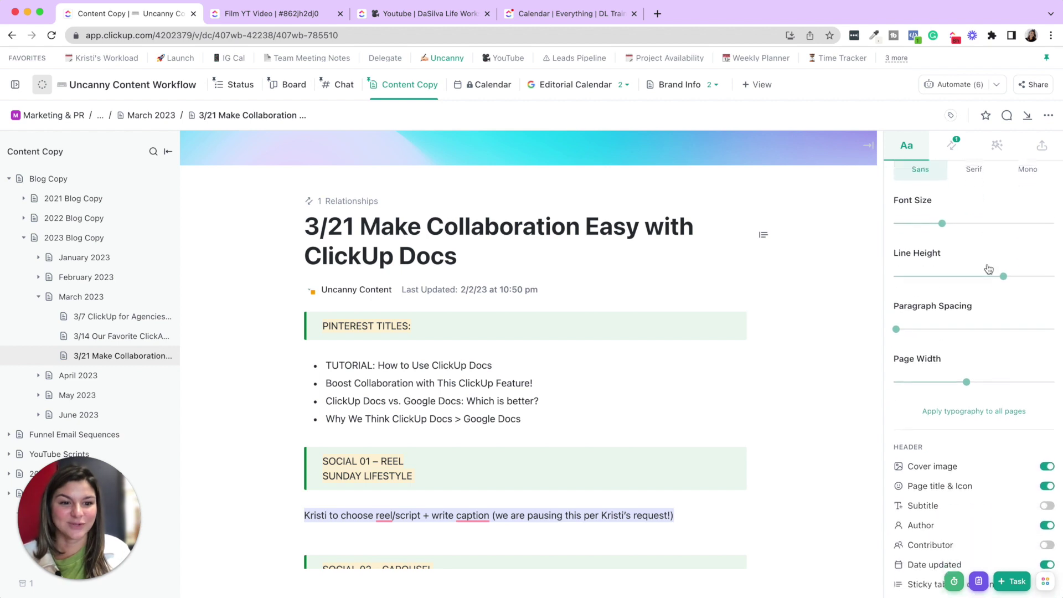
scroll(988, 264, "down", 5)
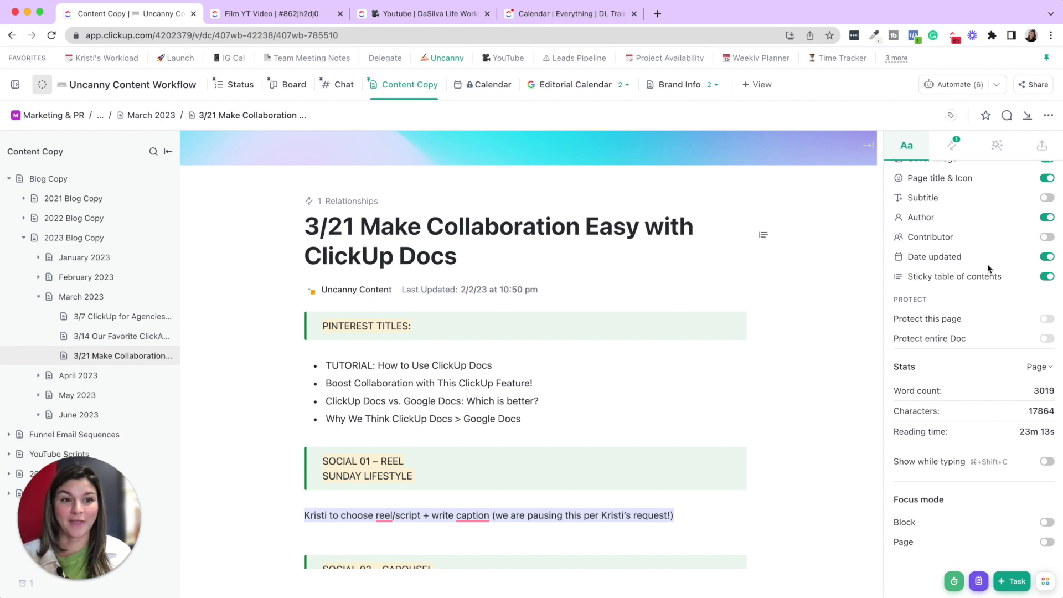
scroll(989, 233, "up", 10)
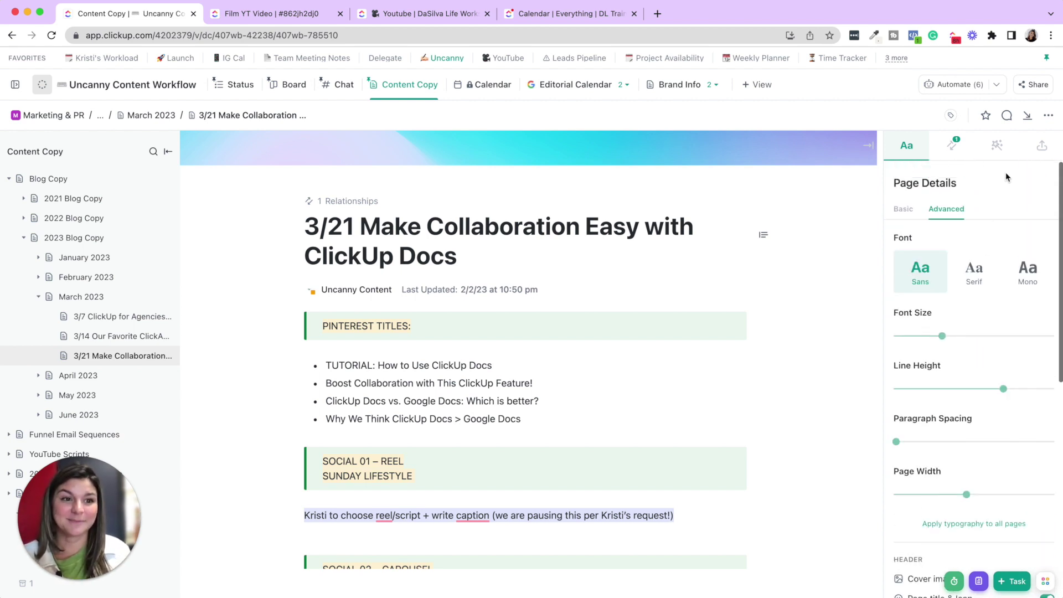
left_click(1002, 154)
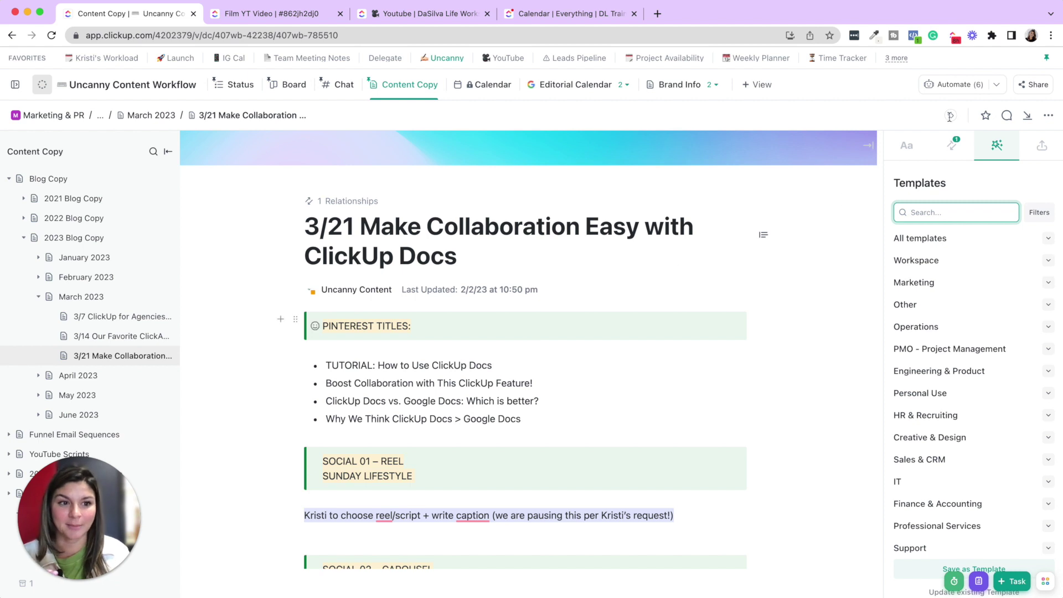
Step: Check the Export options, then close and reopen the side panel on Page Details
left_click(1041, 145)
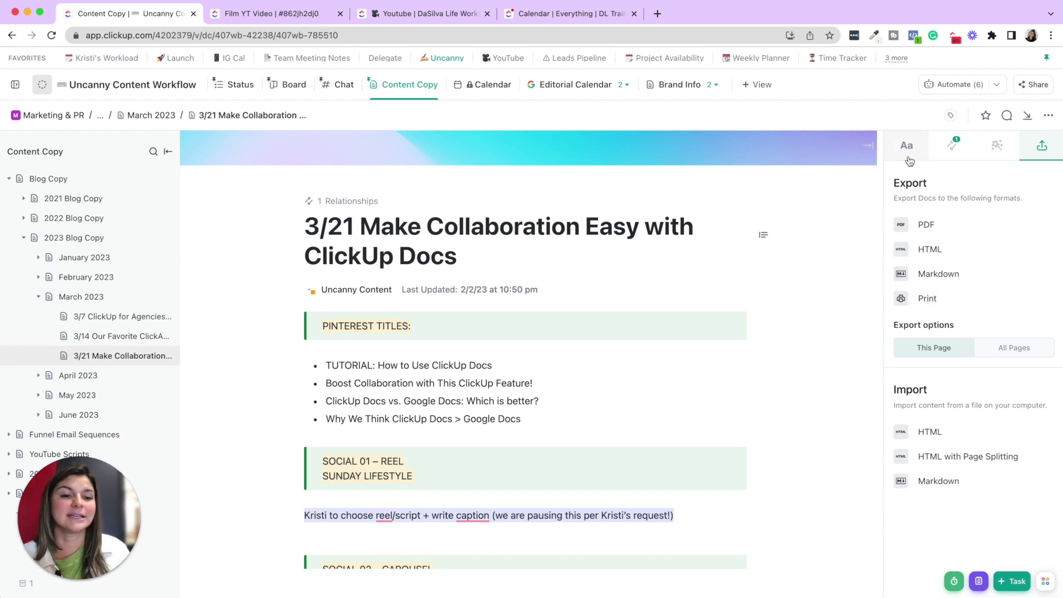
left_click(870, 146)
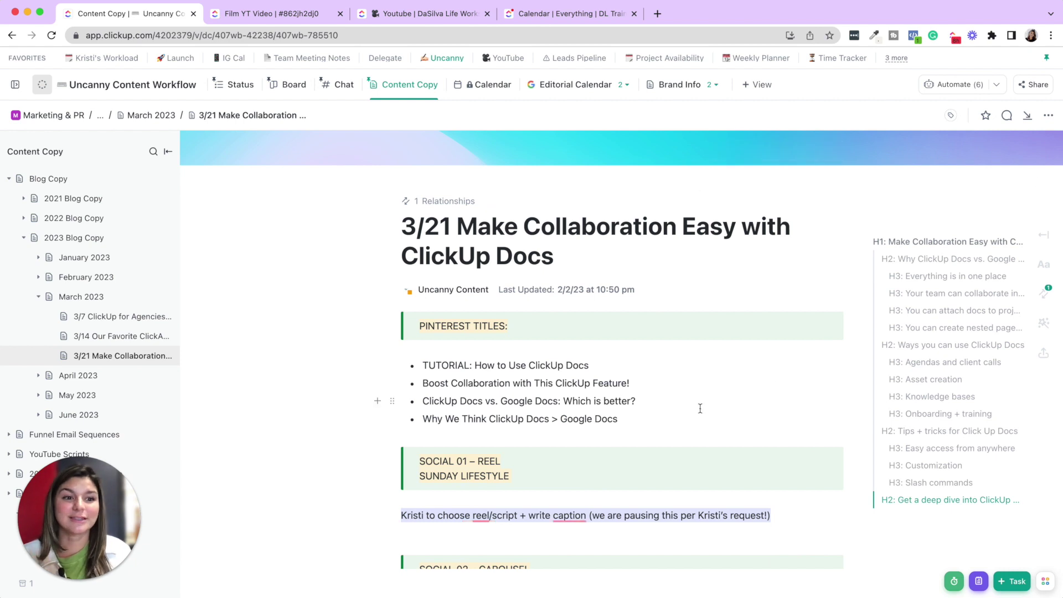
left_click(1044, 236)
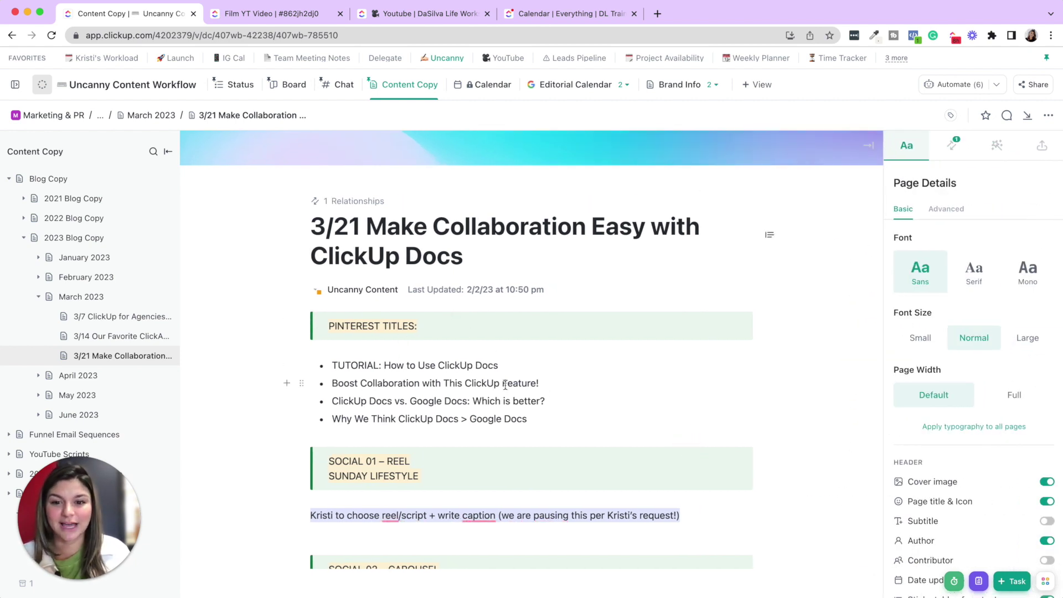
left_click(552, 424)
key("Return")
key("Return")
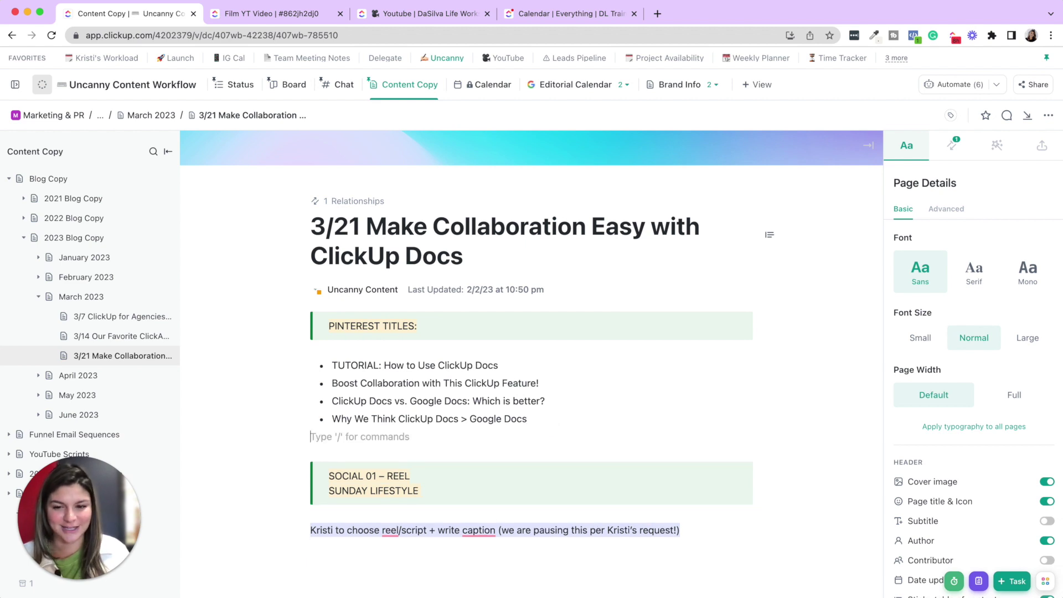
type("/")
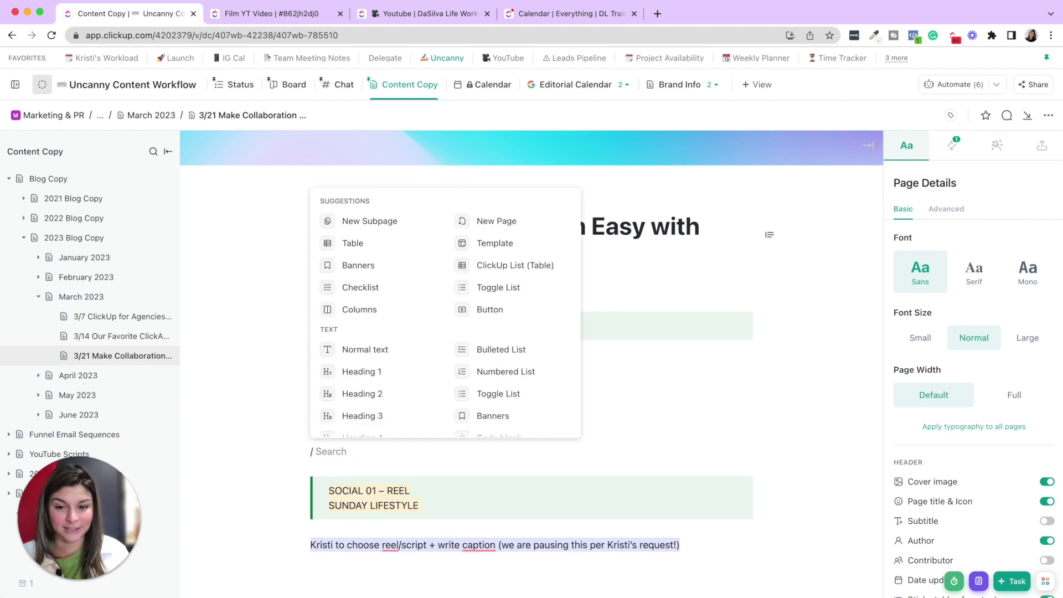
left_click(657, 456)
key("Escape")
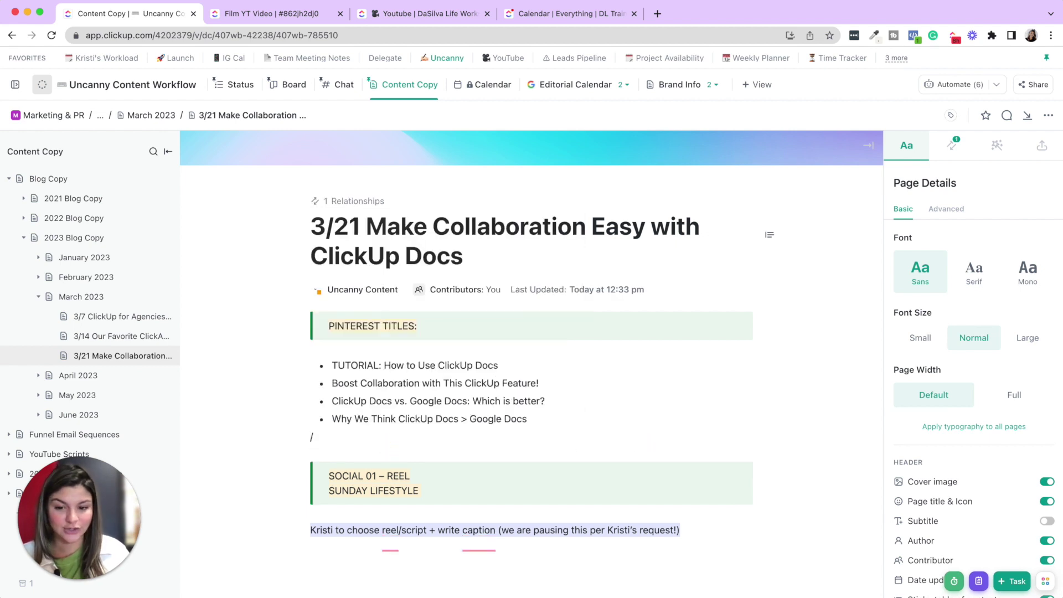
key("BackSpace")
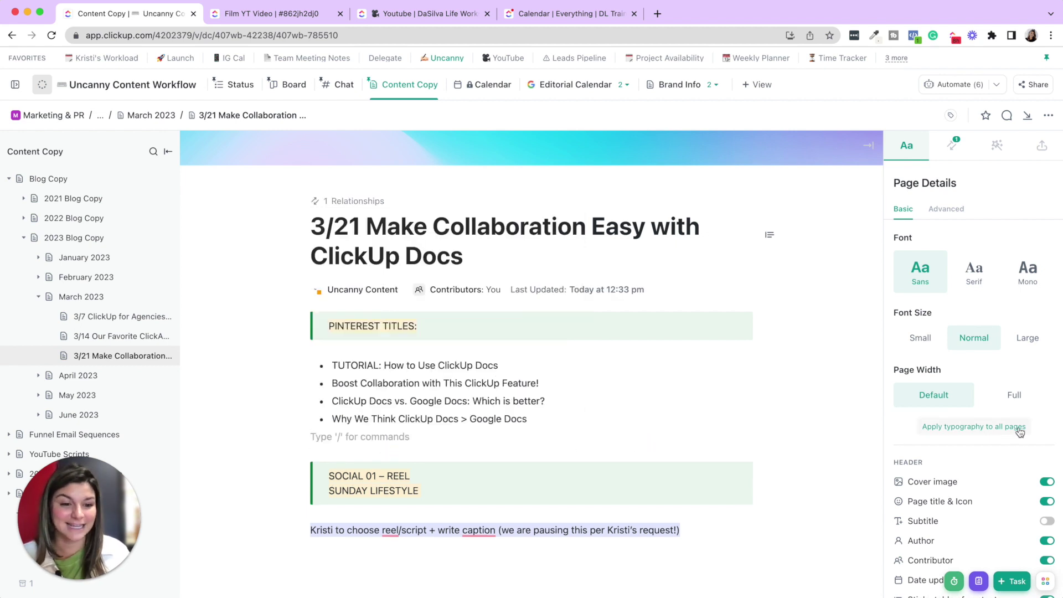
scroll(1018, 426, "down", 5)
scroll(1018, 432, "down", 2)
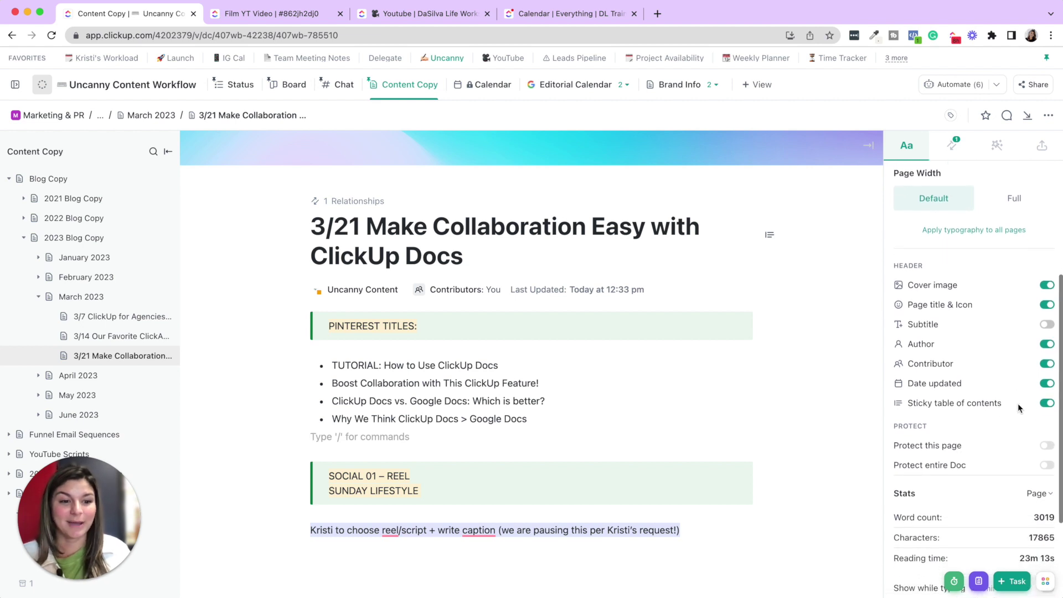
left_click(1049, 408)
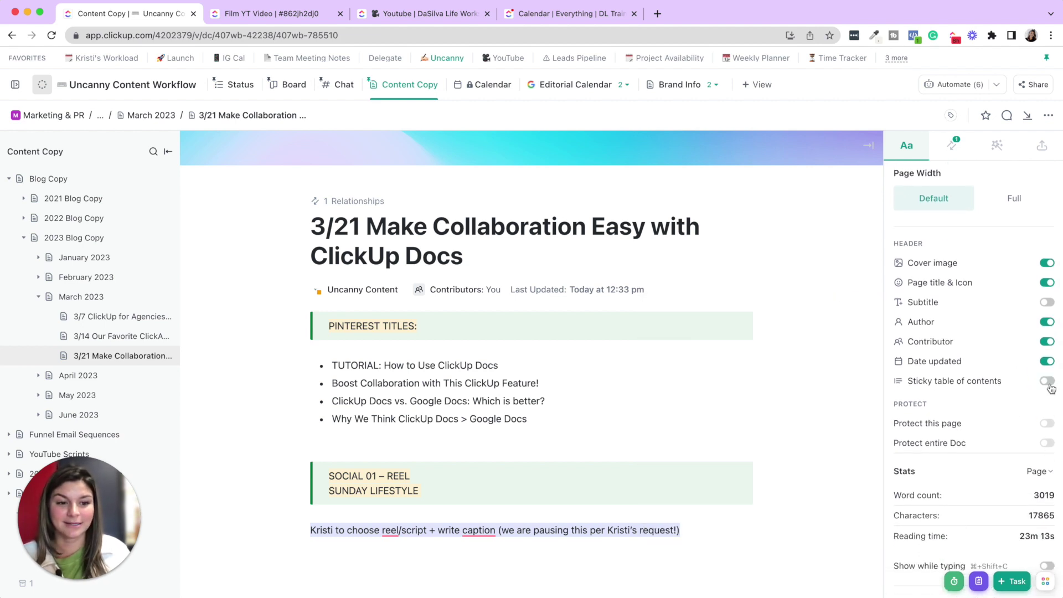
left_click(1047, 381)
left_click(868, 145)
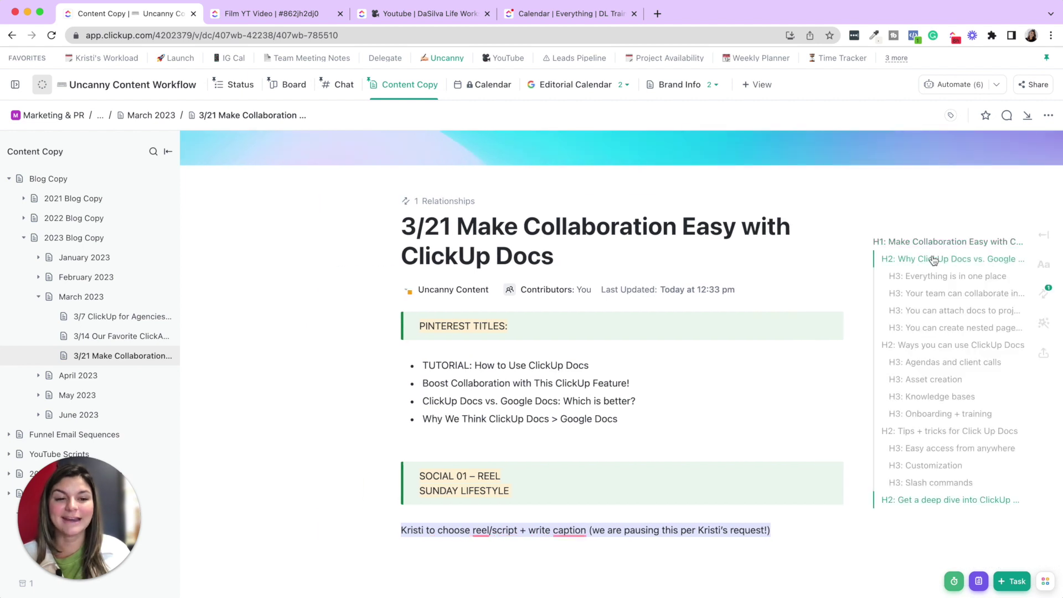
left_click(934, 259)
left_click(934, 219)
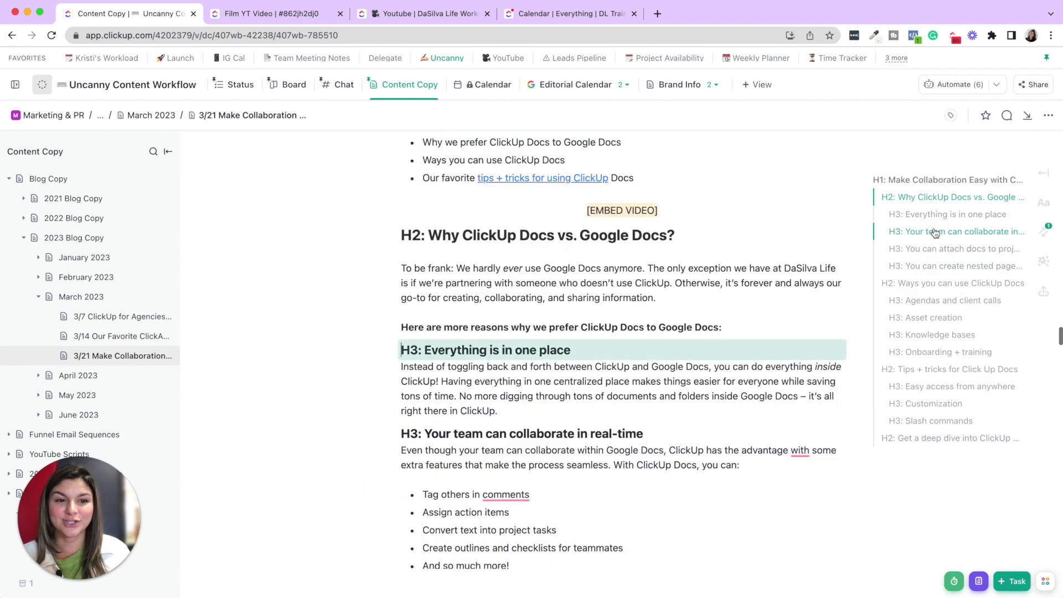
left_click(934, 232)
left_click(934, 261)
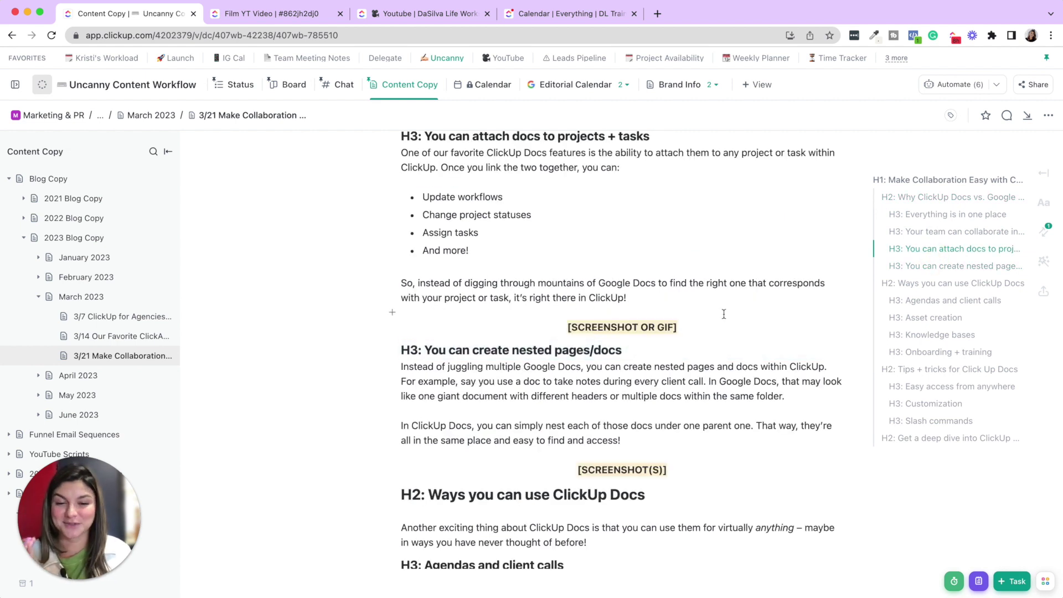
scroll(723, 314, "down", 20)
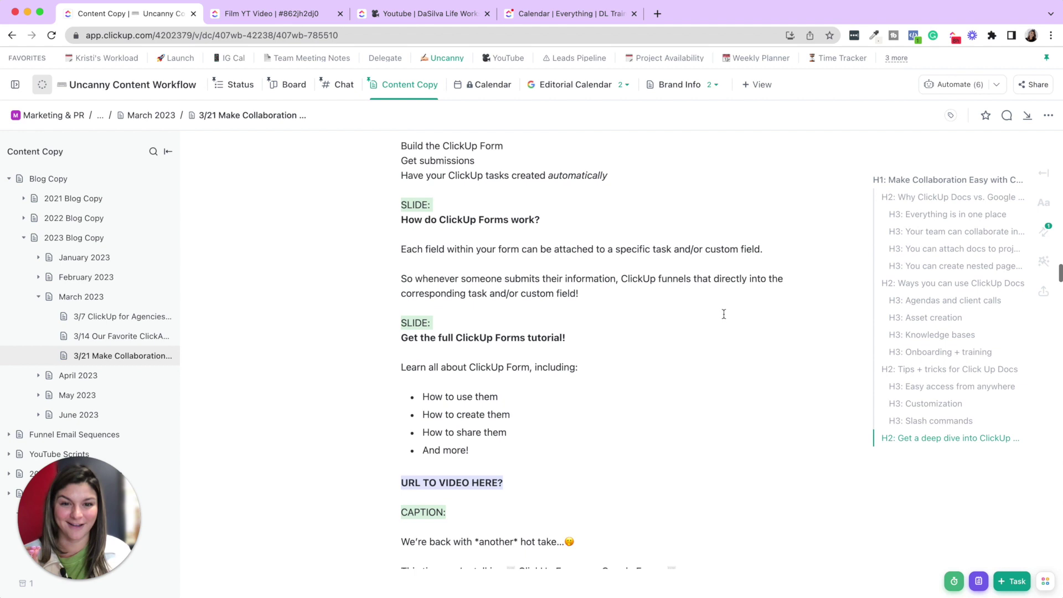
scroll(724, 314, "up", 15)
scroll(724, 314, "up", 15)
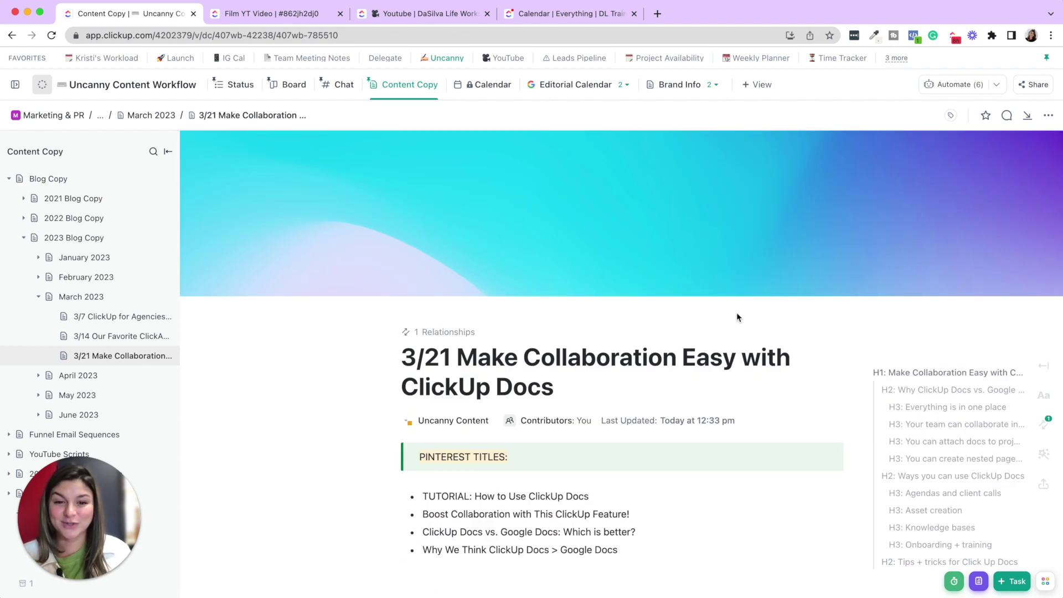
scroll(685, 307, "down", 3)
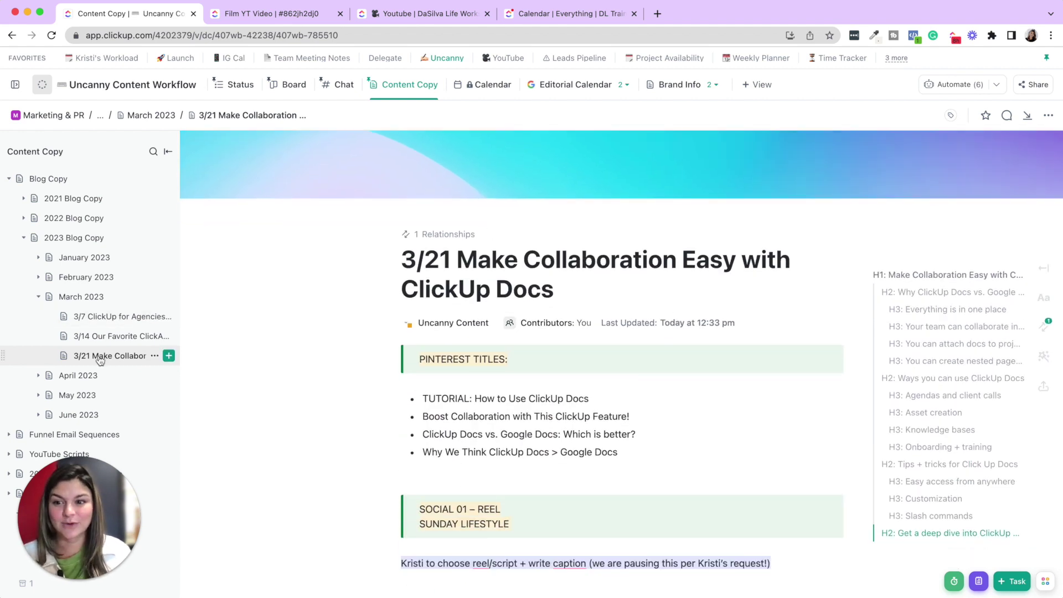
Step: Choose History from the 3/21 doc's sidebar options menu
left_click(155, 356)
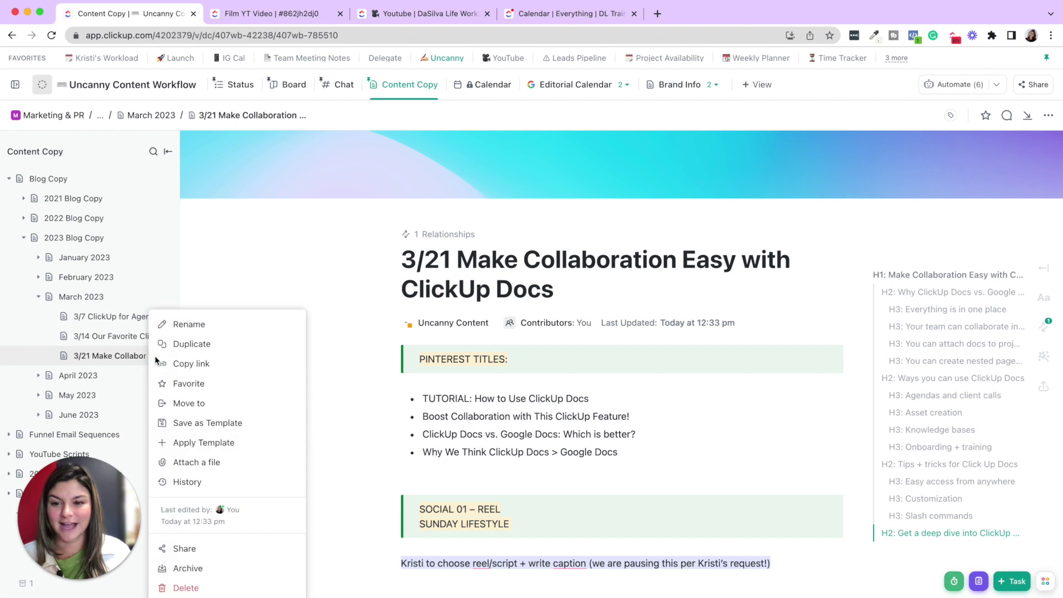
left_click(215, 489)
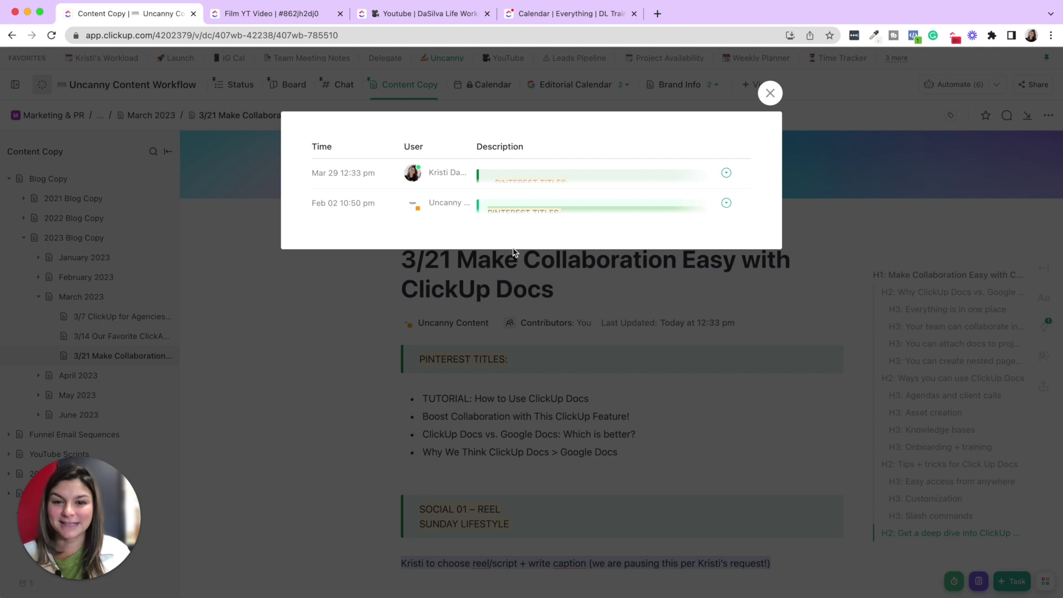
Step: Preview the Mar 29 12:33 pm version, scrolling through and selecting its Pinterest bullets
left_click(727, 176)
scroll(521, 427, "down", 5)
scroll(521, 427, "down", 20)
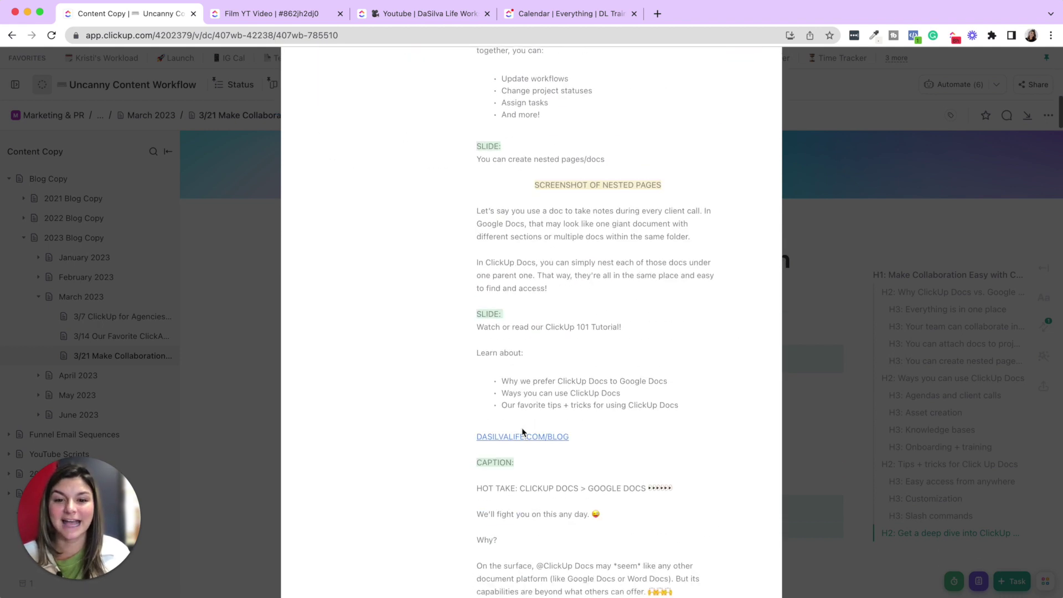
scroll(522, 428, "down", 20)
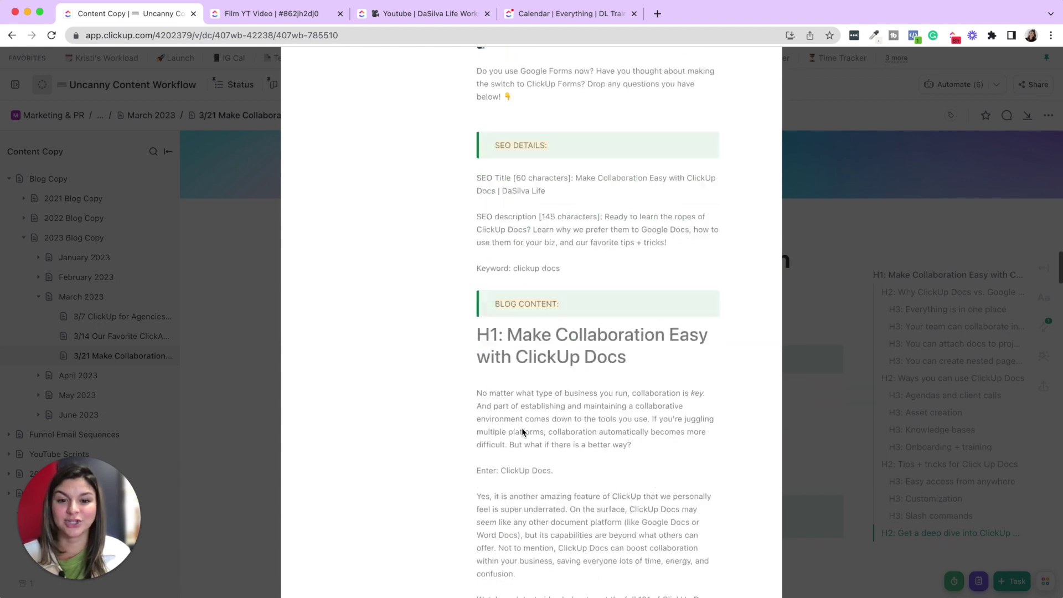
scroll(522, 427, "up", 20)
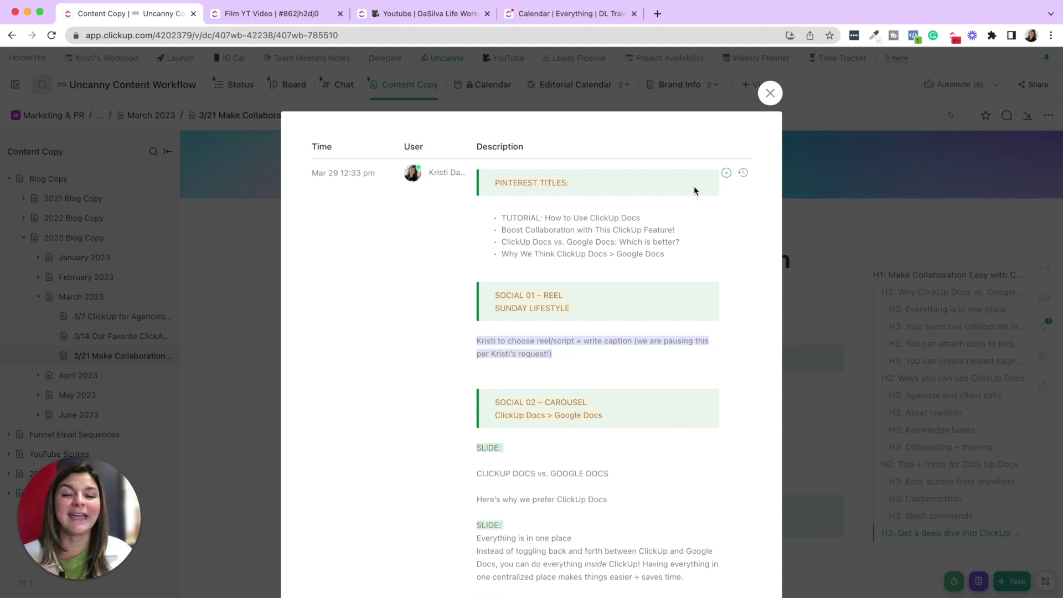
left_click_drag(500, 218, 660, 262)
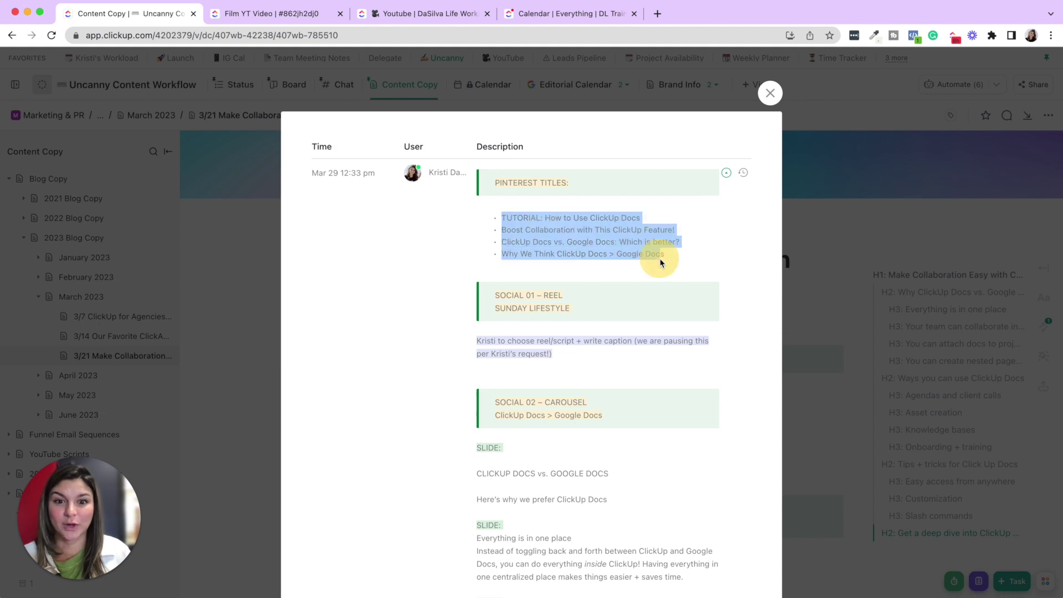
left_click(675, 260)
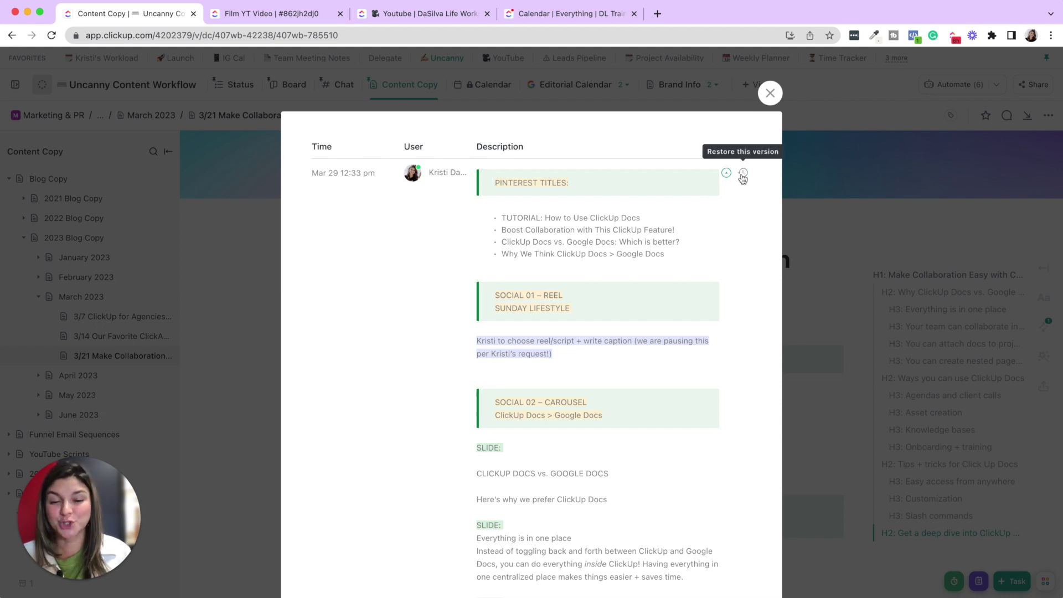
Step: Close the version history and dismiss the 3/21 doc's options menu
left_click(770, 93)
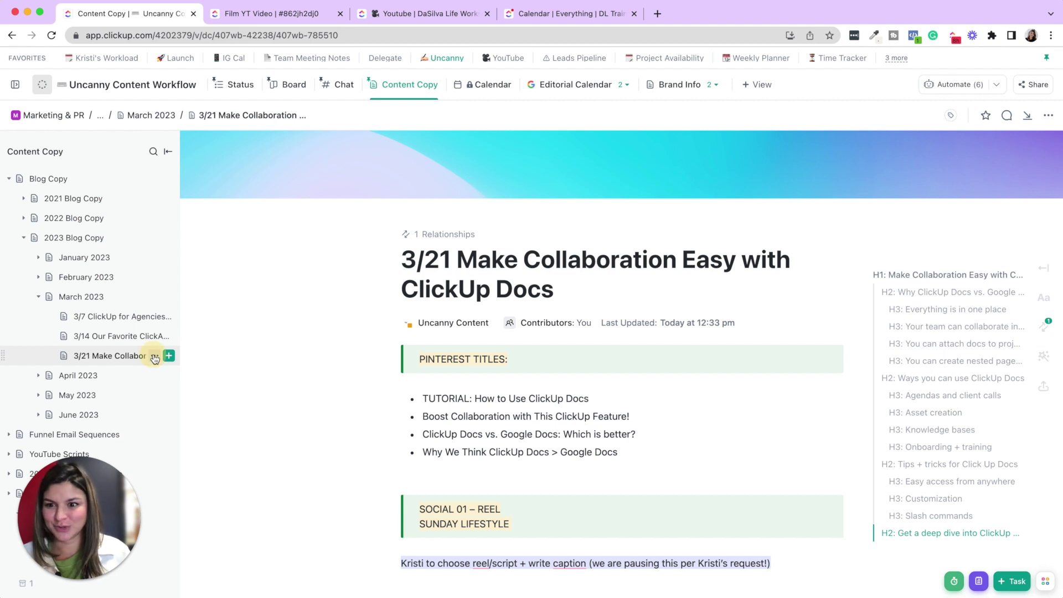
left_click(168, 356)
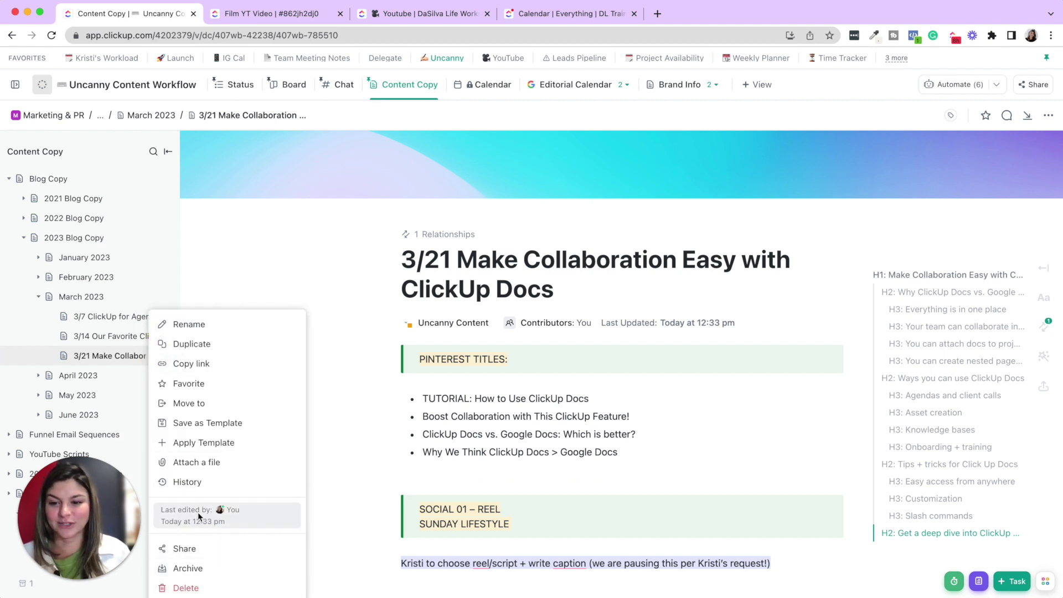
left_click(470, 344)
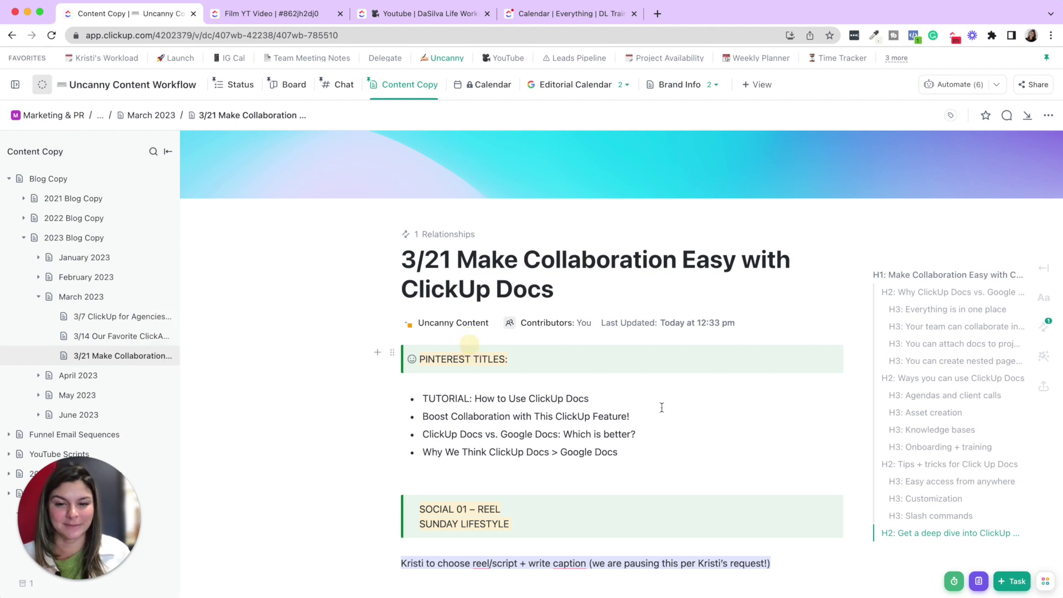
Step: Type / on an empty line below the Pinterest bullets and browse the block list
scroll(650, 387, "down", 2)
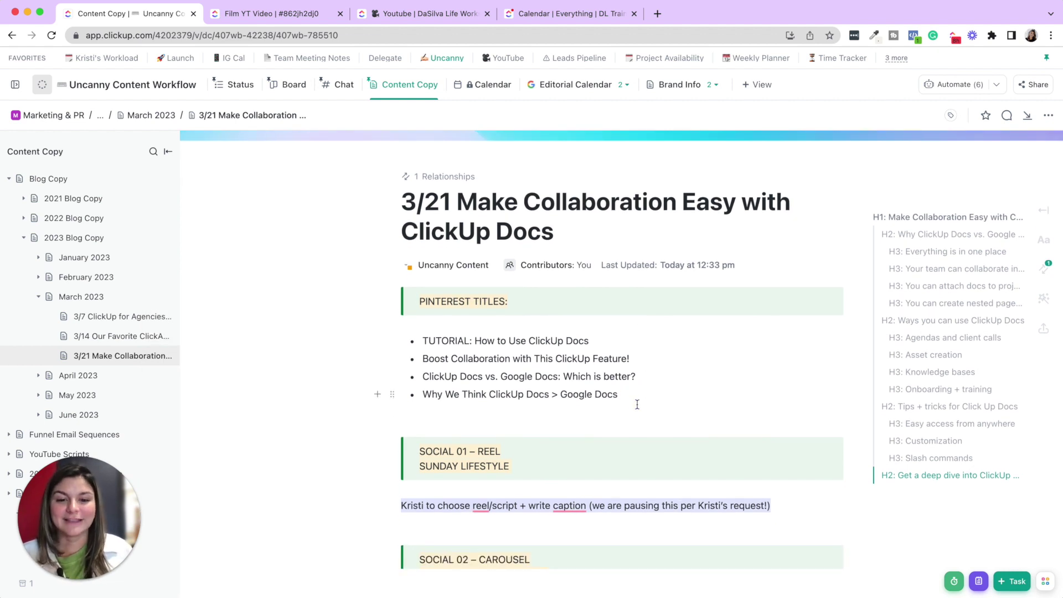
left_click(392, 412)
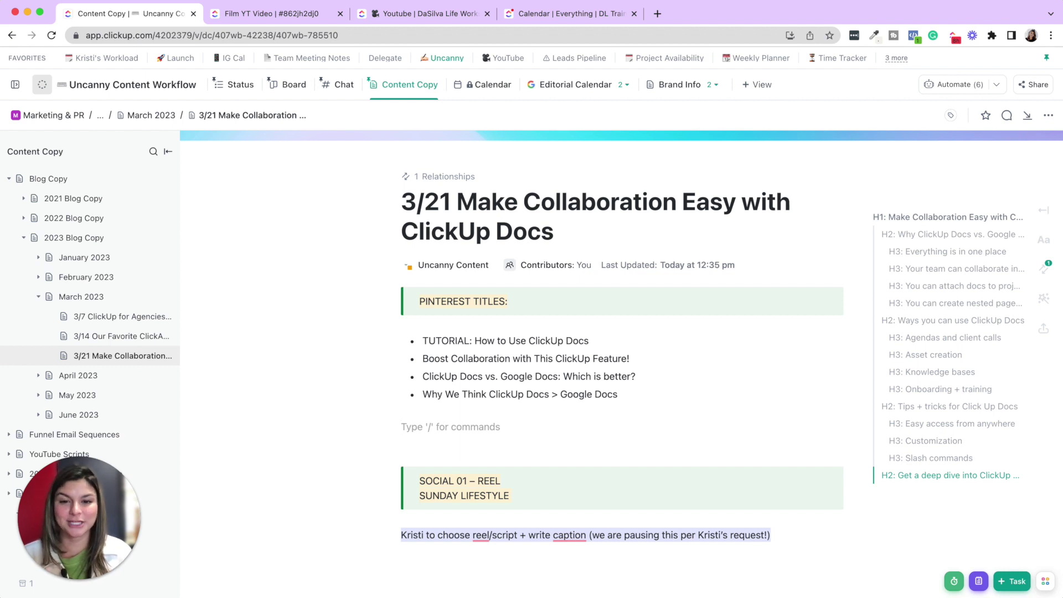
type("/")
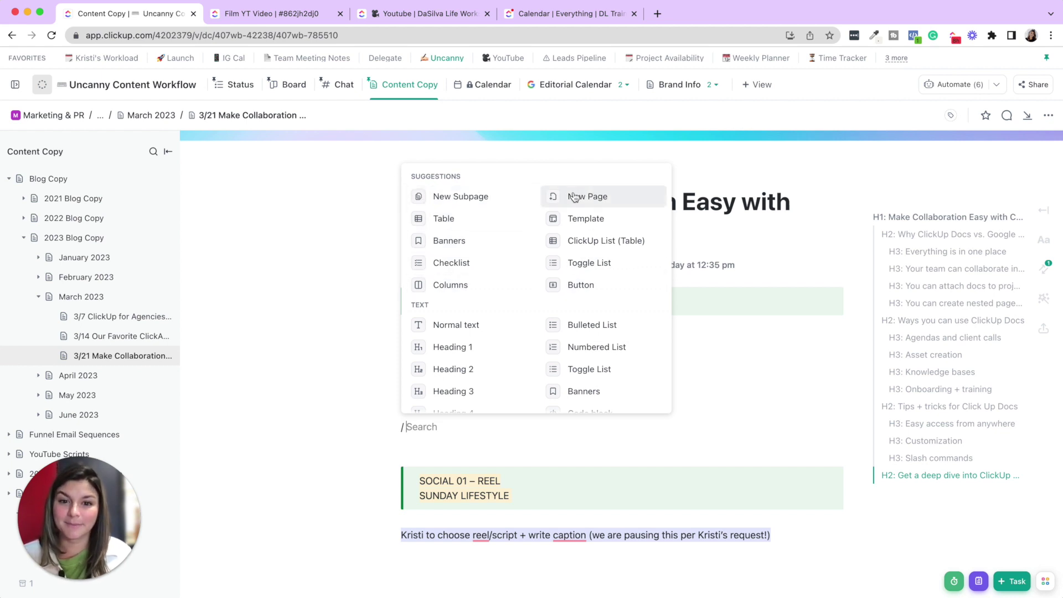
scroll(597, 232, "down", 2)
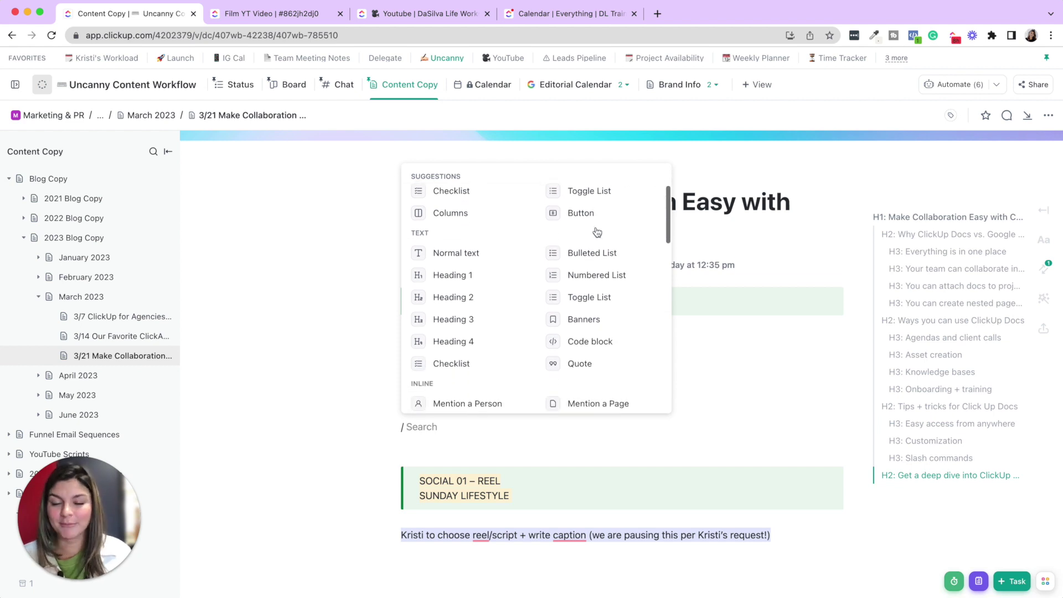
scroll(597, 231, "up", 2)
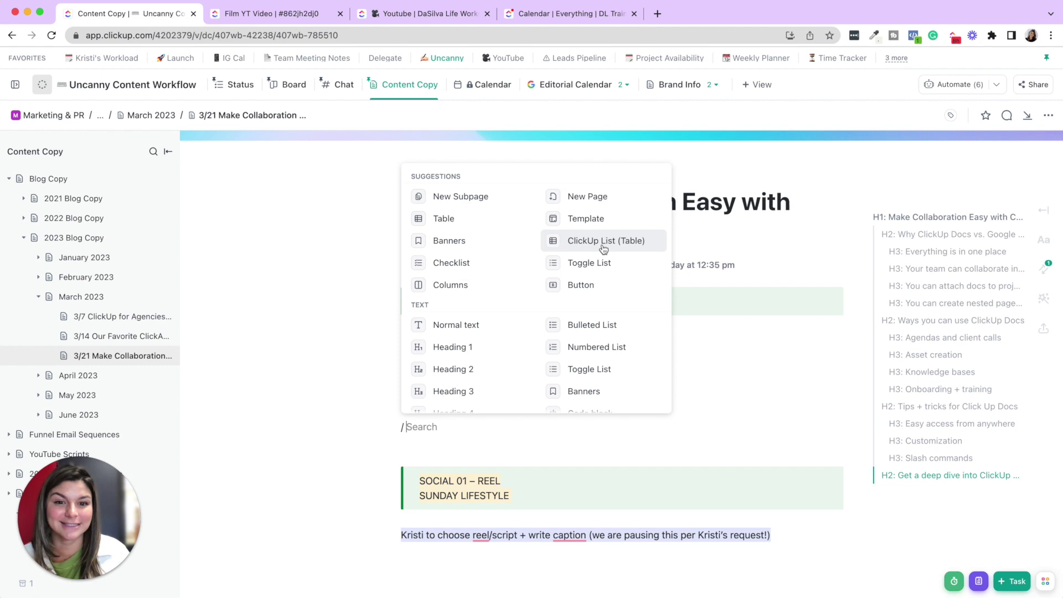
scroll(550, 286, "down", 1)
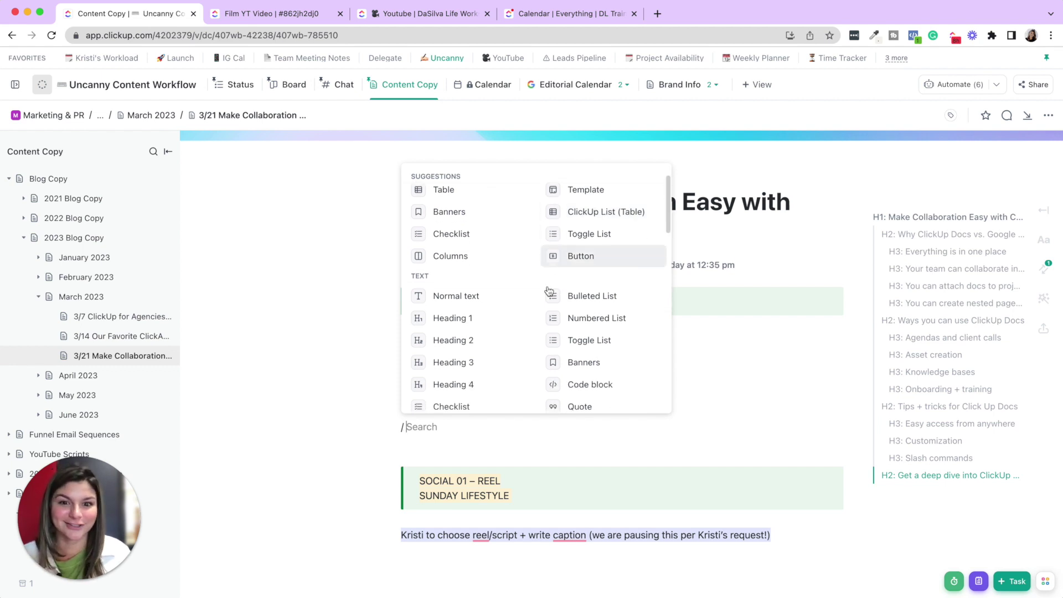
scroll(547, 290, "down", 3)
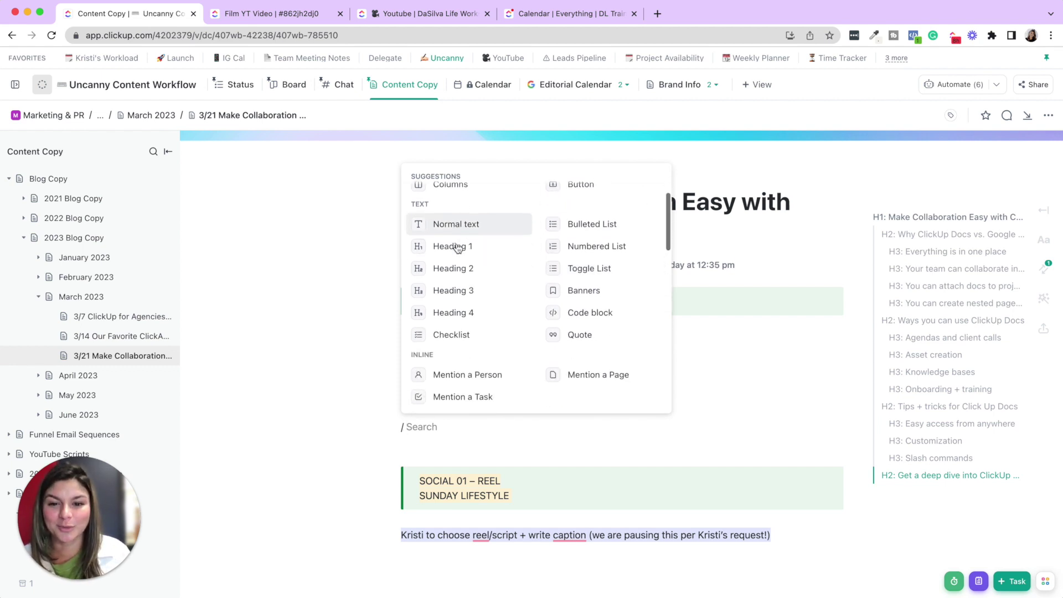
scroll(572, 330, "down", 5)
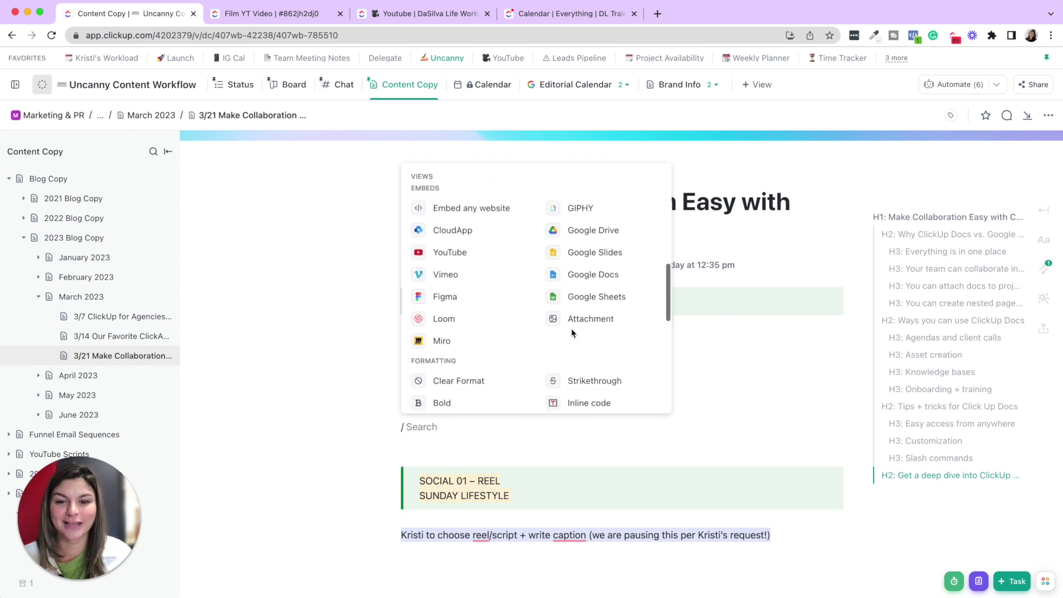
scroll(571, 330, "down", 6)
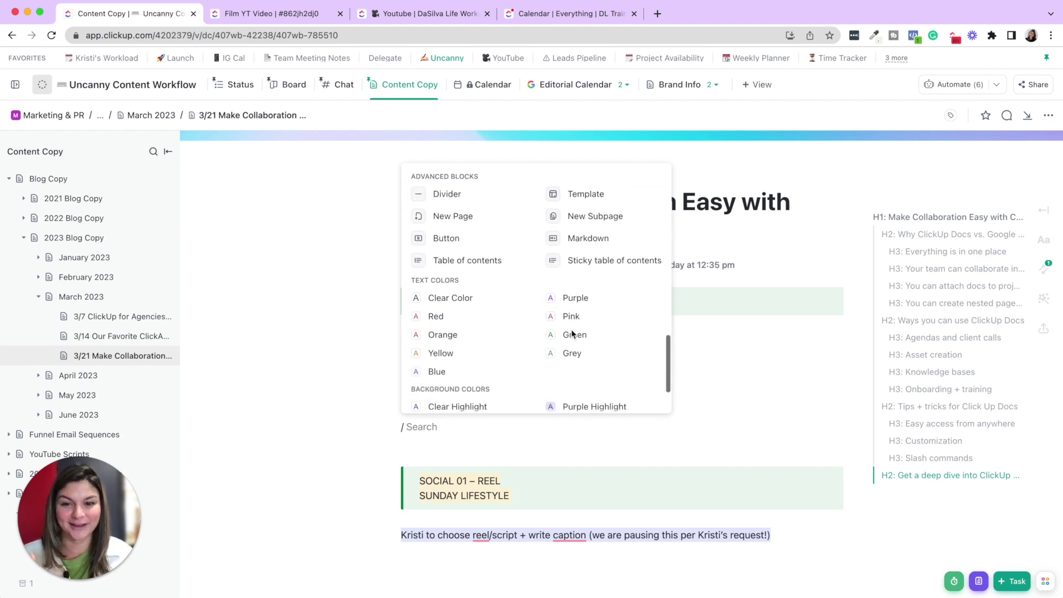
scroll(572, 333, "down", 3)
scroll(572, 334, "up", 8)
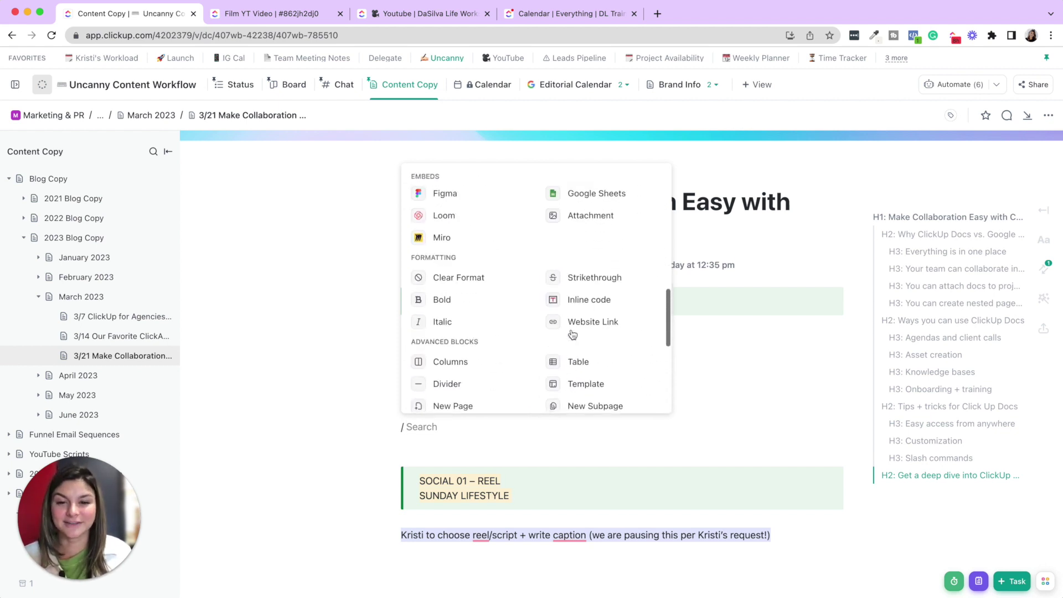
scroll(573, 334, "up", 5)
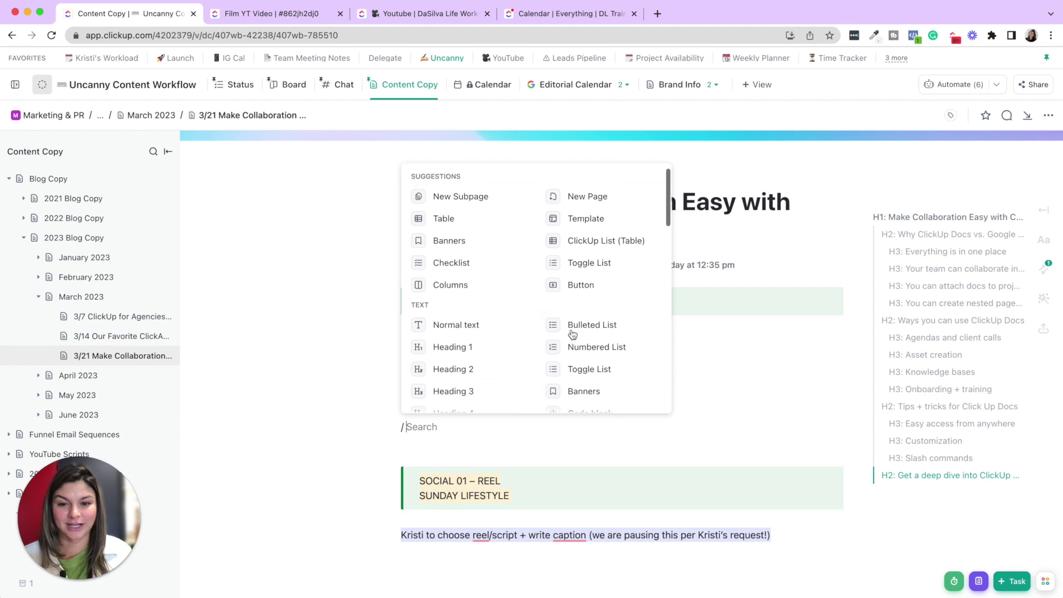
Step: Add a two-item test checklist, tick both items, then delete it
left_click(448, 264)
type("kmlkgmk")
key("Return")
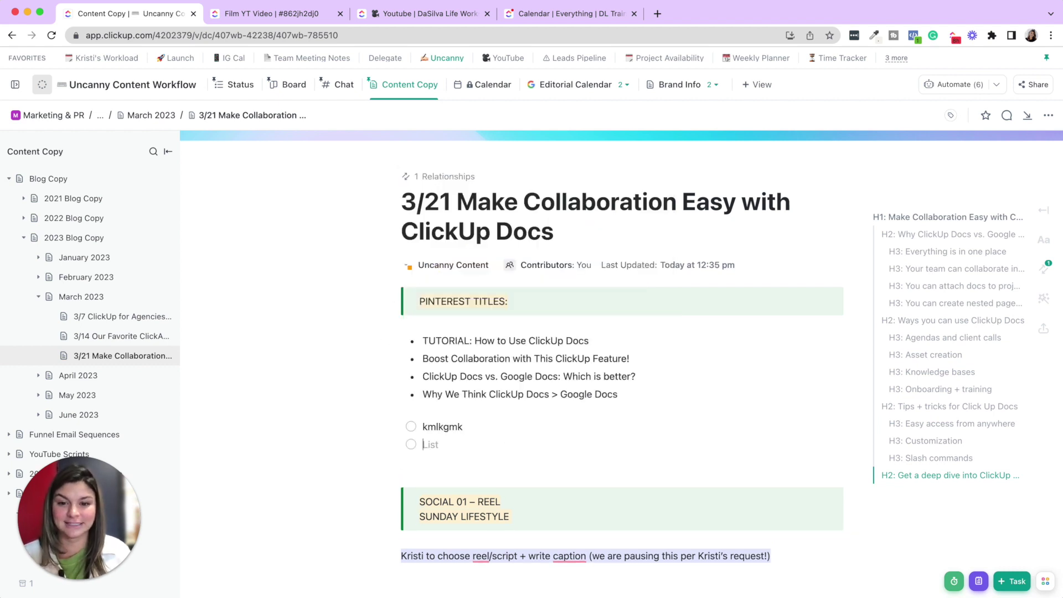
type("fhm,")
left_click(411, 426)
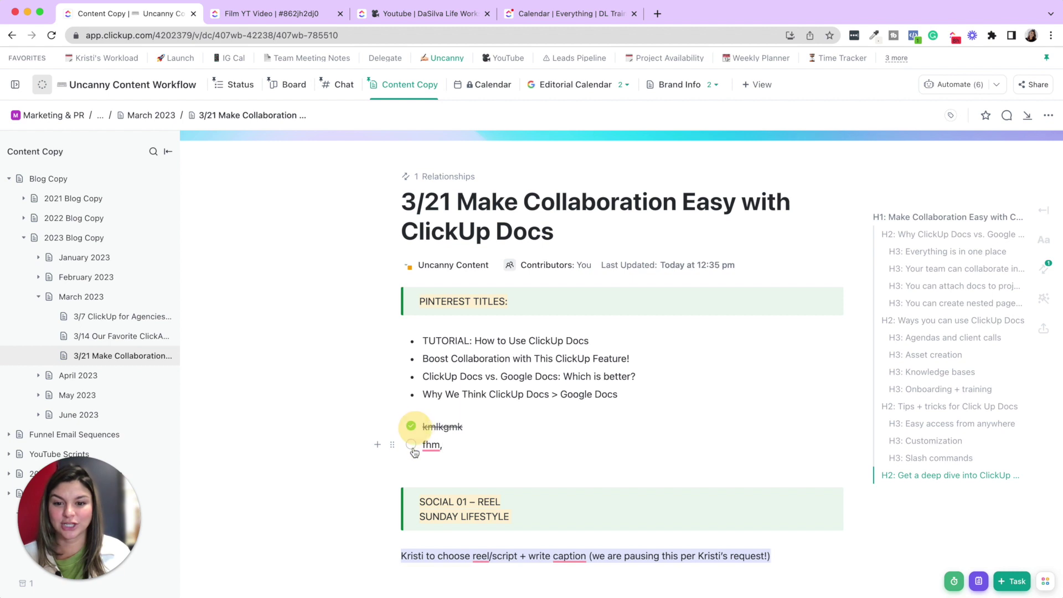
left_click(411, 445)
left_click(392, 427)
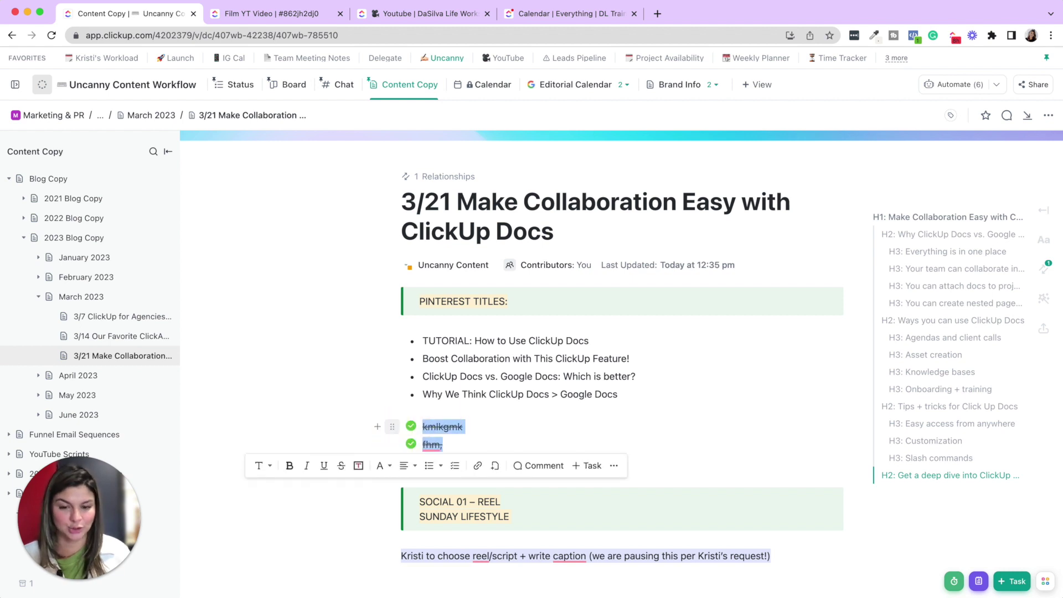
key("BackSpace")
Step: Insert a toggle list with test text and a nested line inside it
type("/")
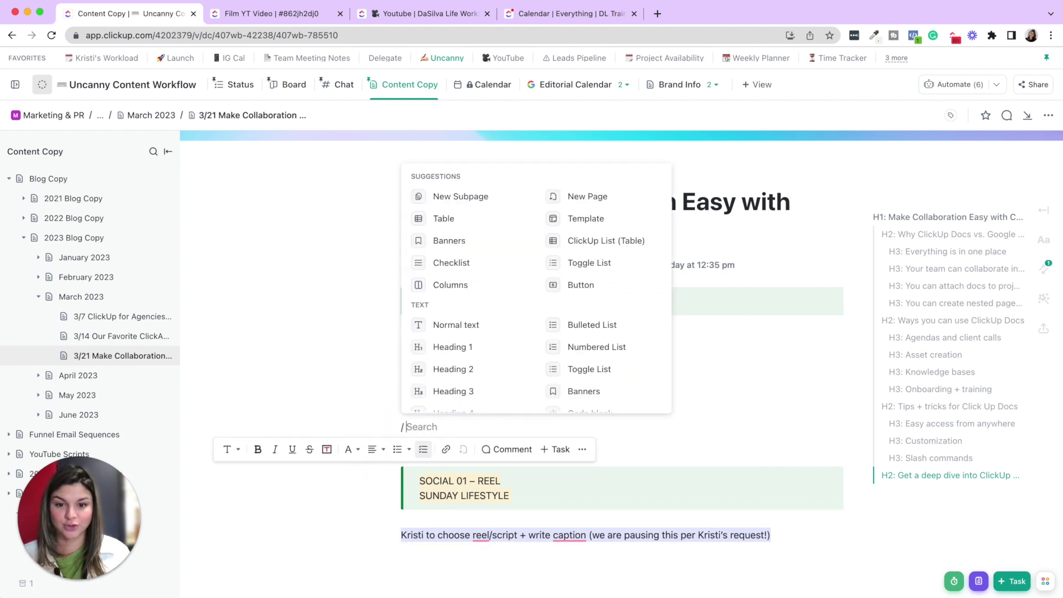
left_click(582, 263)
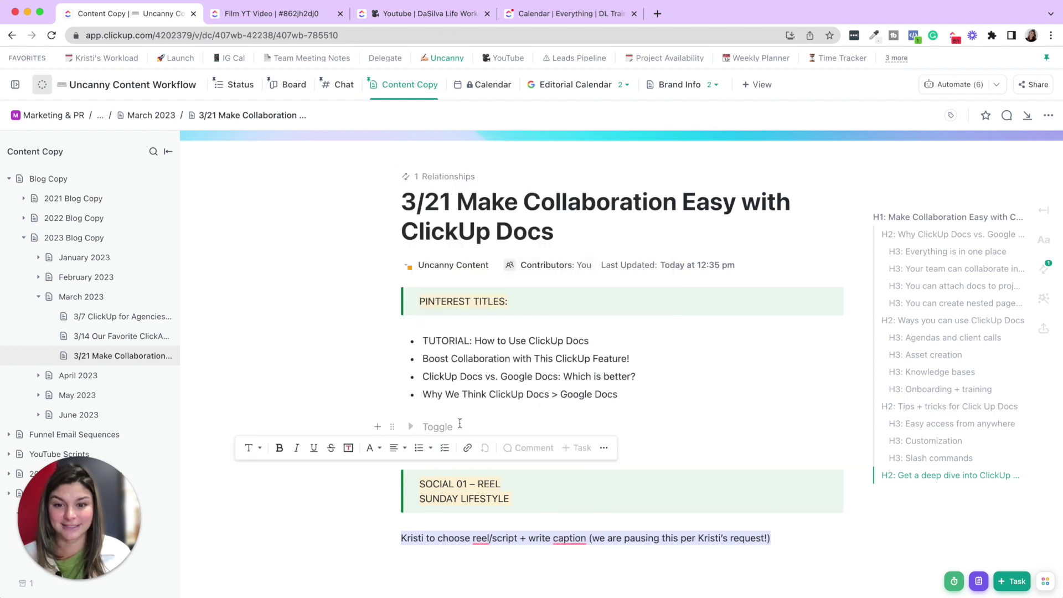
type("jkftnhjkfn hkj")
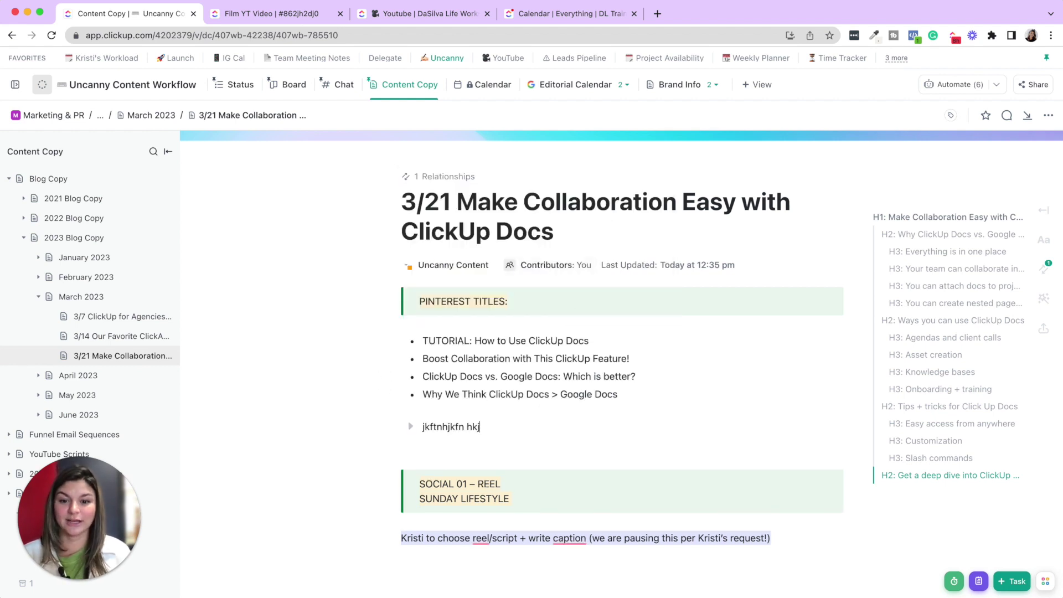
left_click(411, 427)
left_click(456, 444)
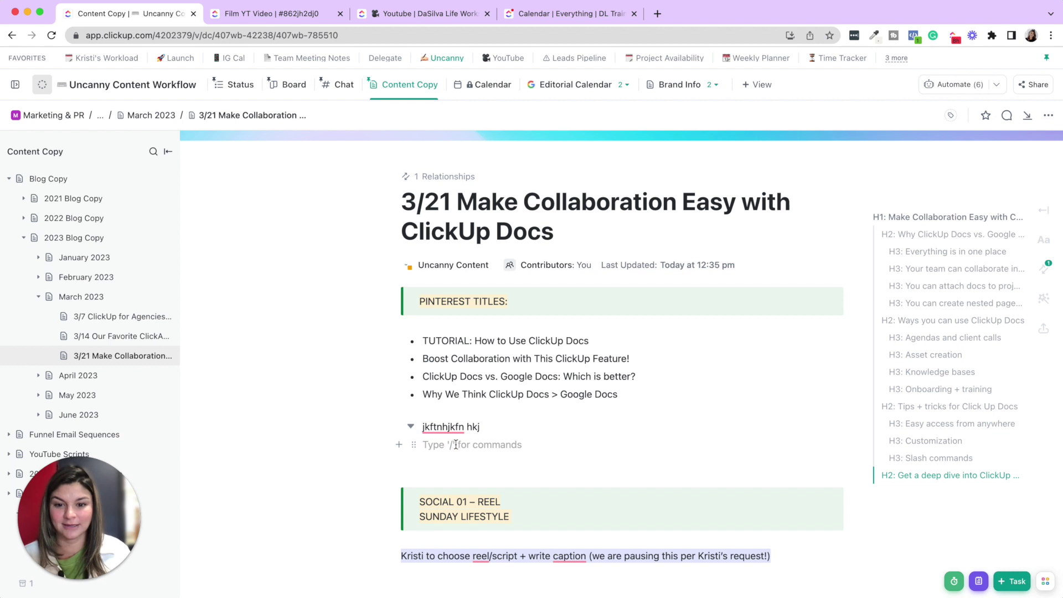
type("dkflgnkfnhl")
key("Return")
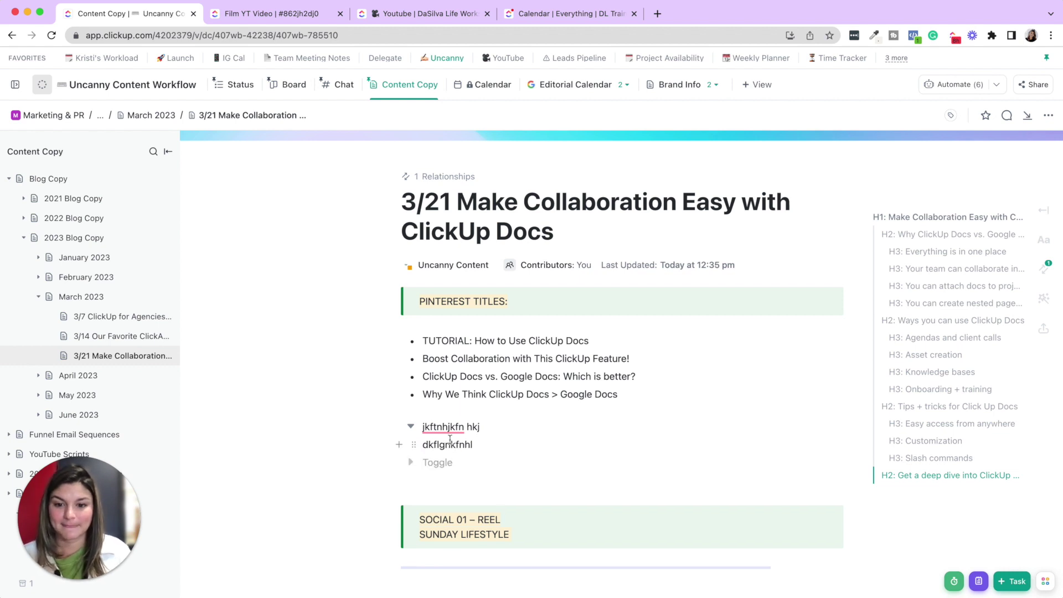
Step: Collapse and expand the toggle, then delete it to leave an empty line
left_click(411, 427)
left_click(411, 427)
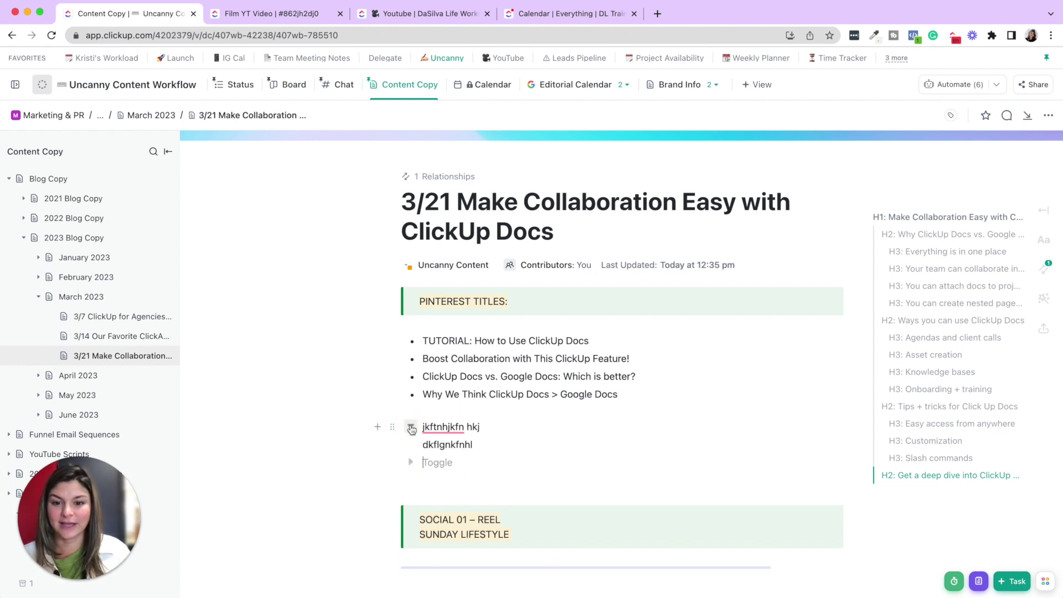
left_click(411, 427)
left_click_drag(469, 449, 403, 421)
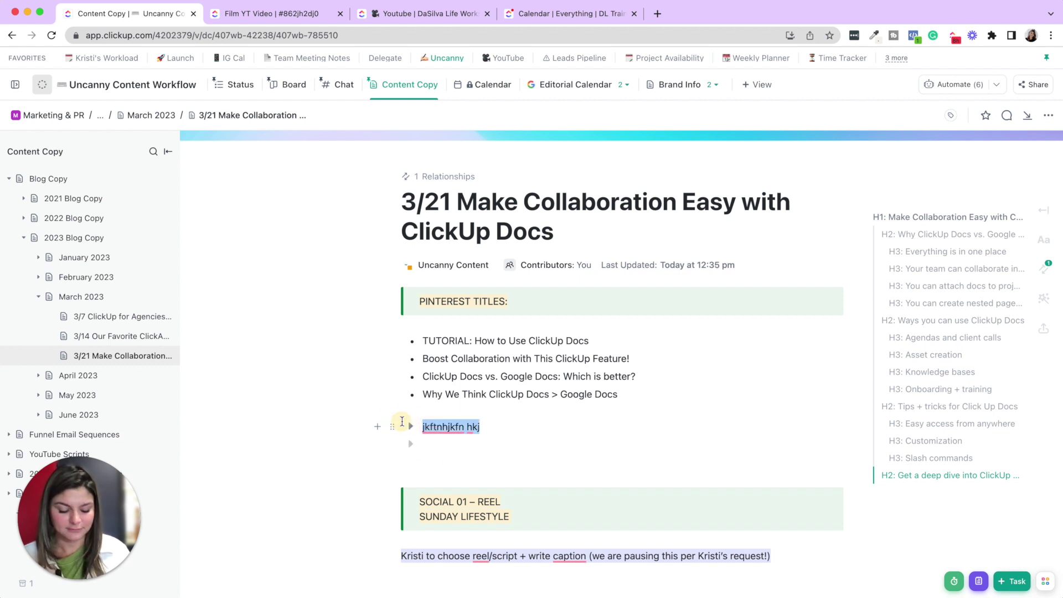
key("BackSpace")
key("BackSpace")
type("/")
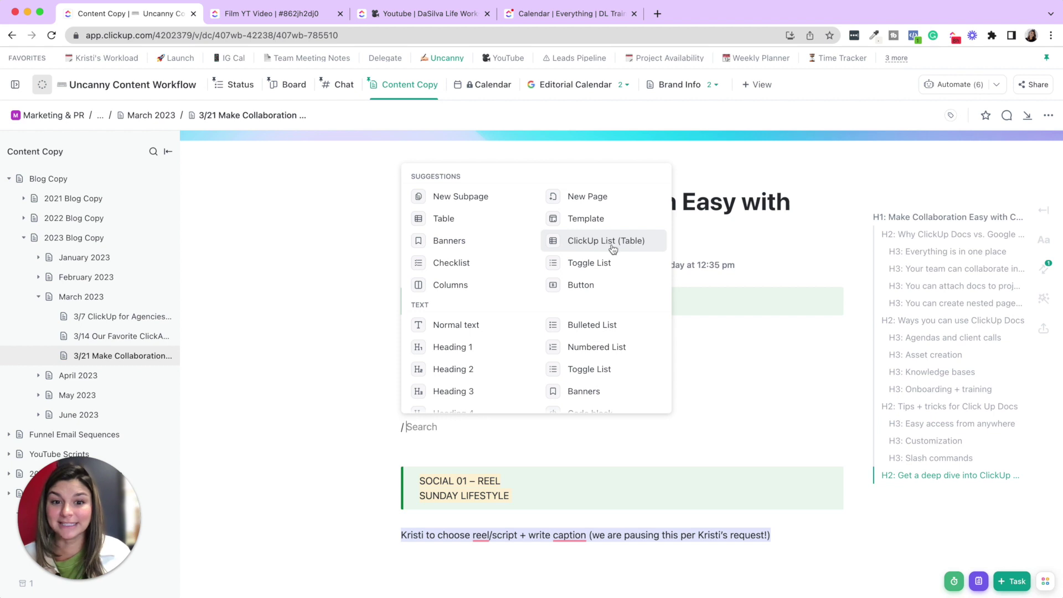
scroll(588, 250, "down", 4)
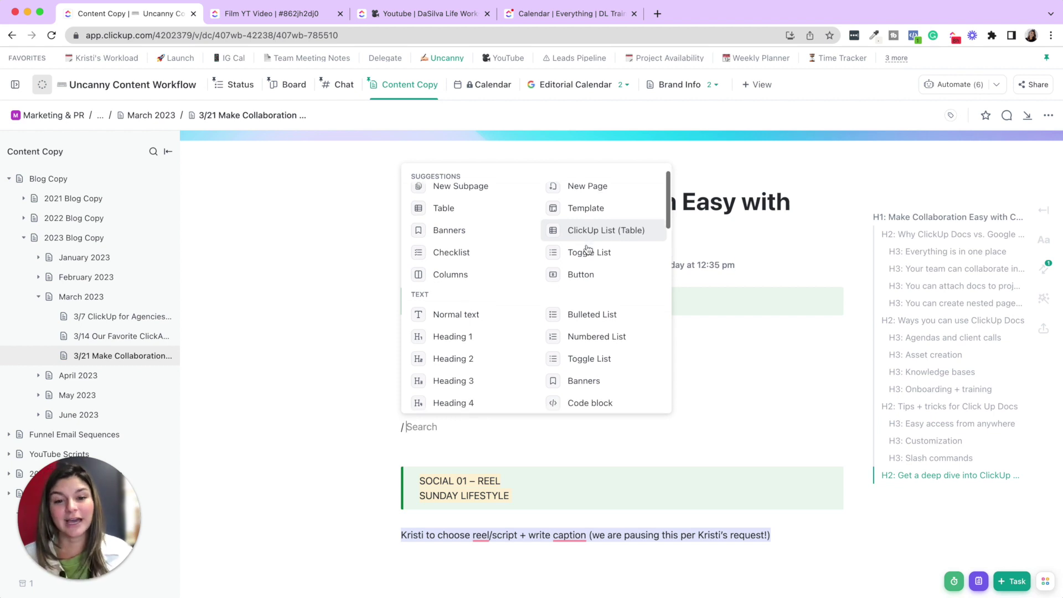
scroll(587, 252, "down", 5)
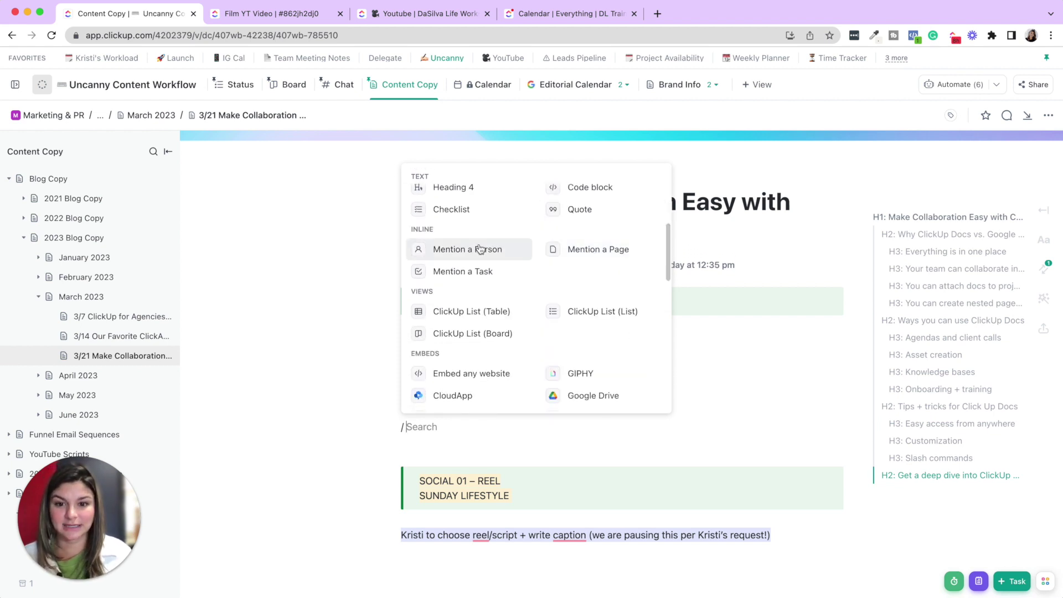
scroll(586, 274, "down", 1)
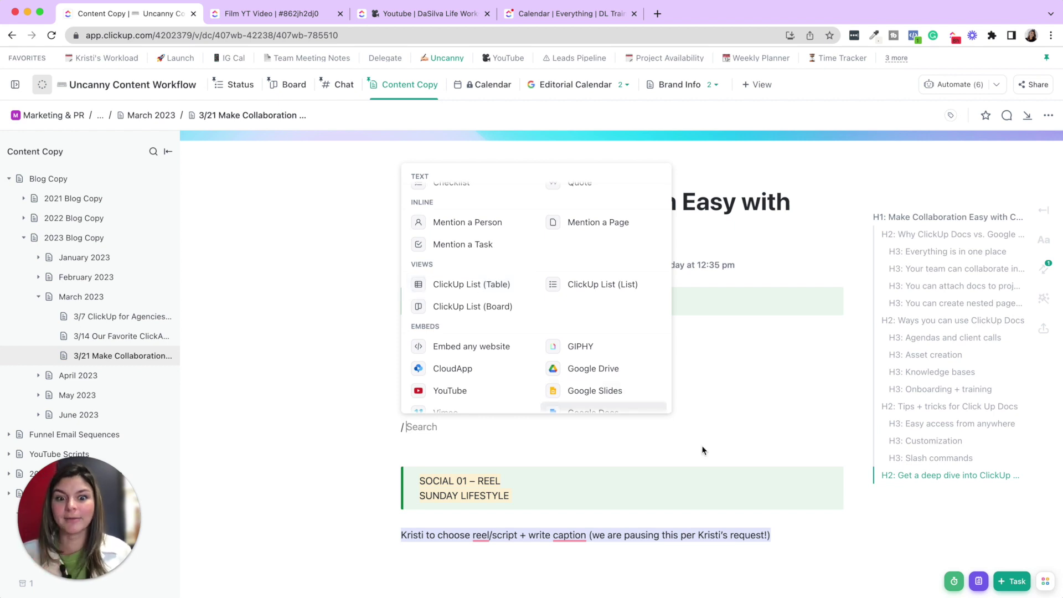
left_click(514, 430)
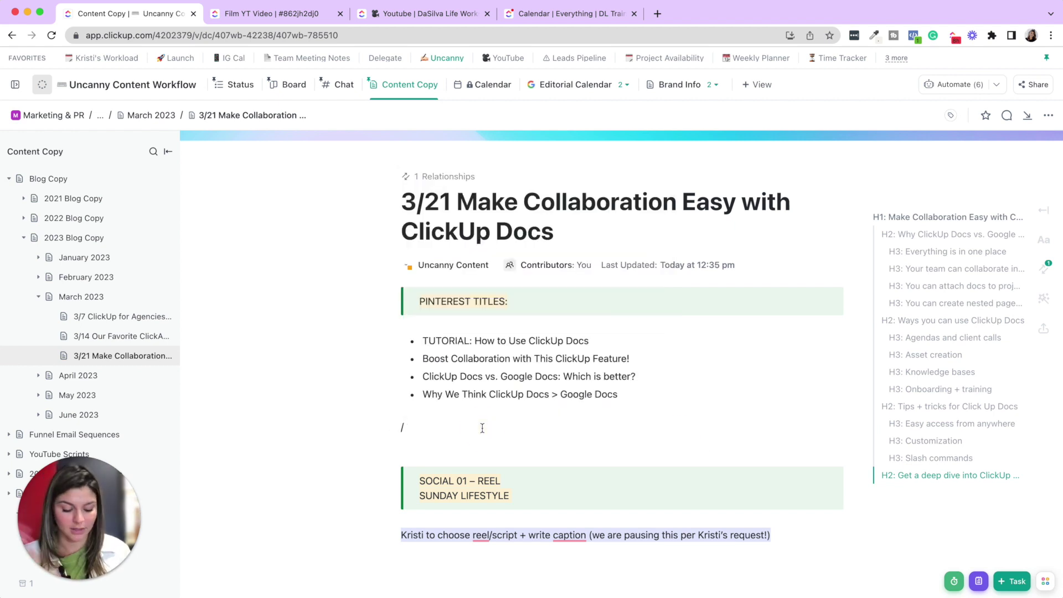
key("BackSpace")
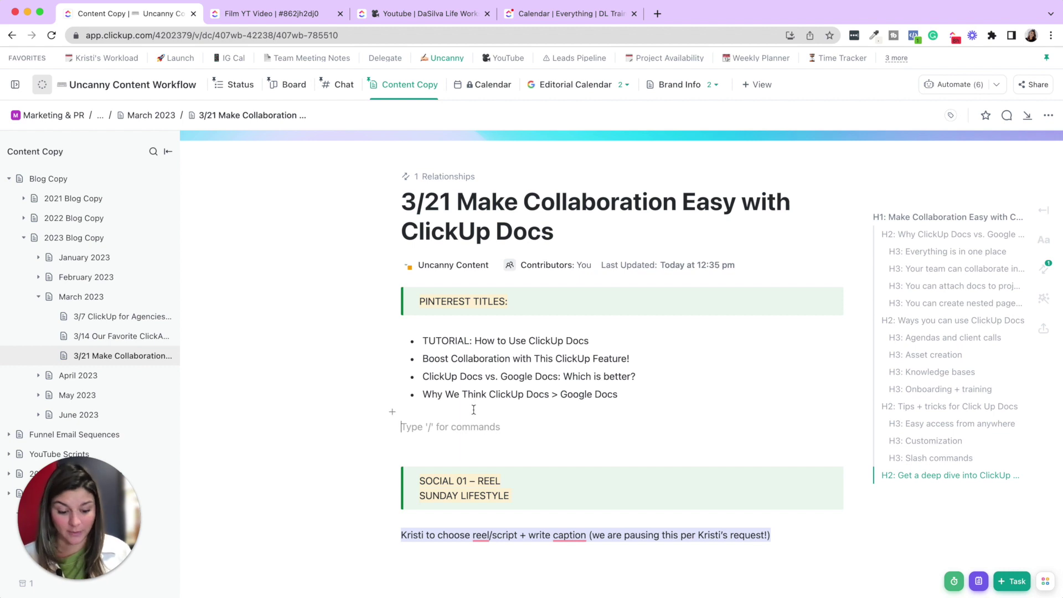
Step: Insert a Banner Purple block with test text below the Pinterest titles
type("/")
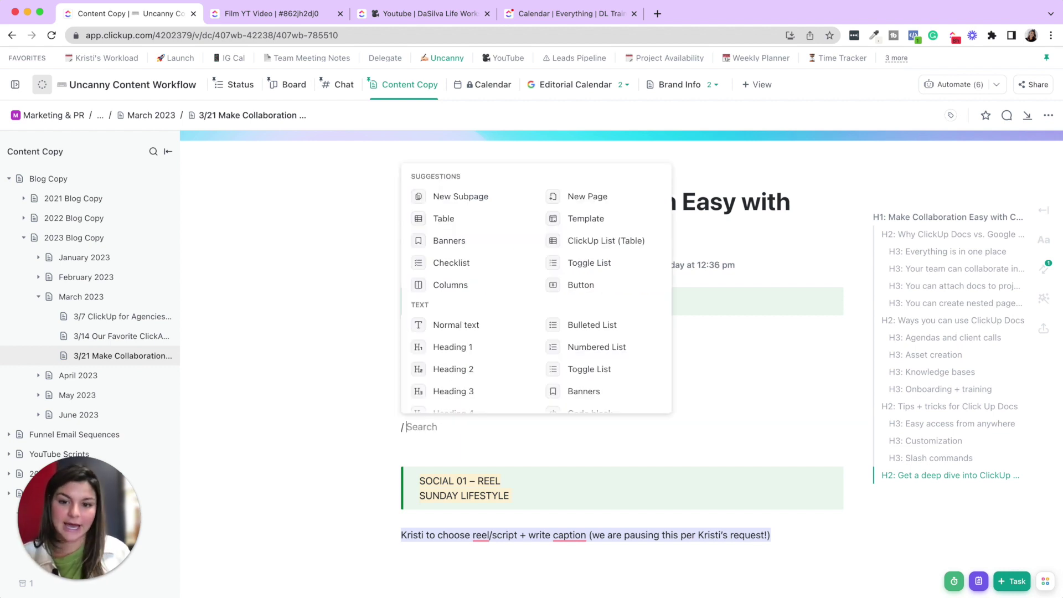
left_click(467, 243)
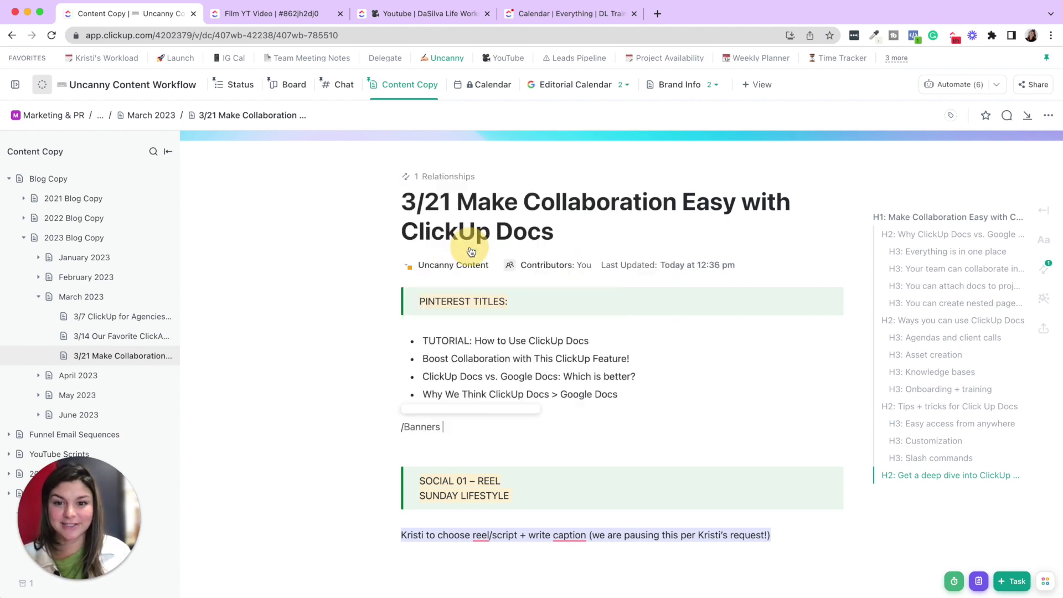
left_click(473, 357)
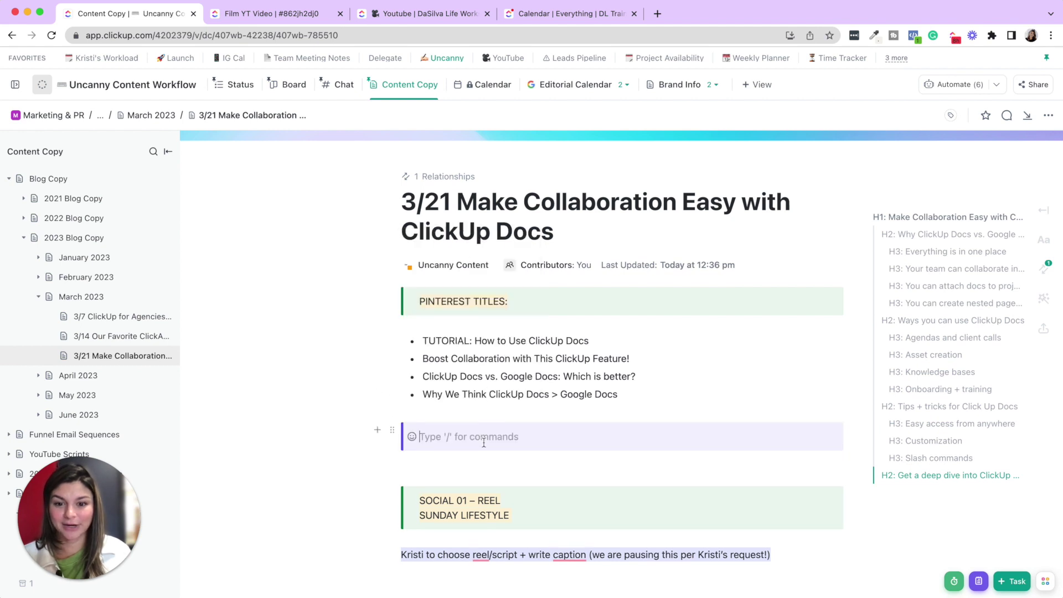
type("gfnjkfgnjkfgnhk")
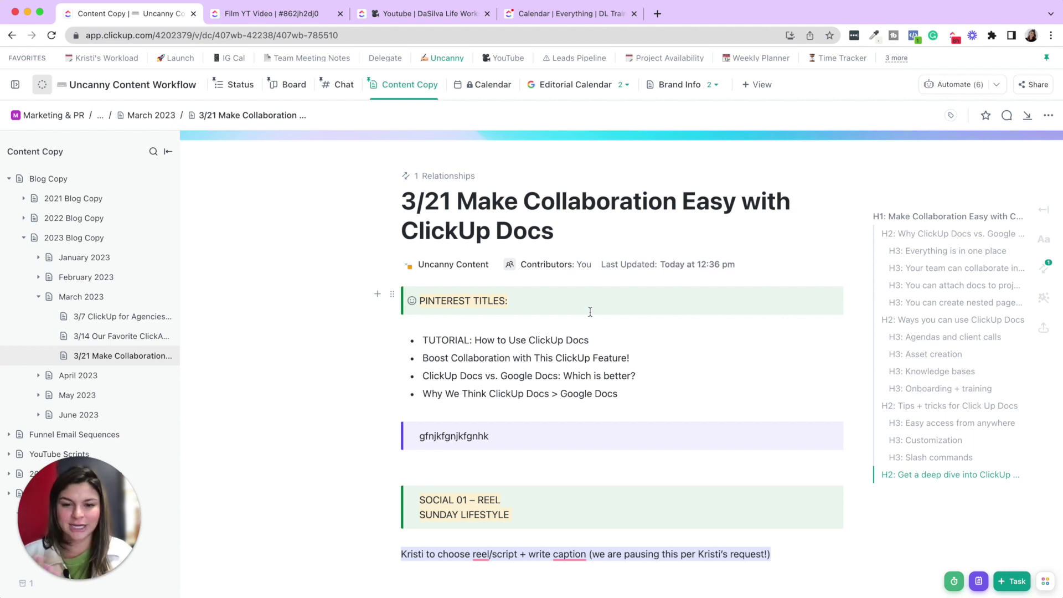
Step: Set the banner icon to a heart, then delete the banner and blank line
left_click(412, 437)
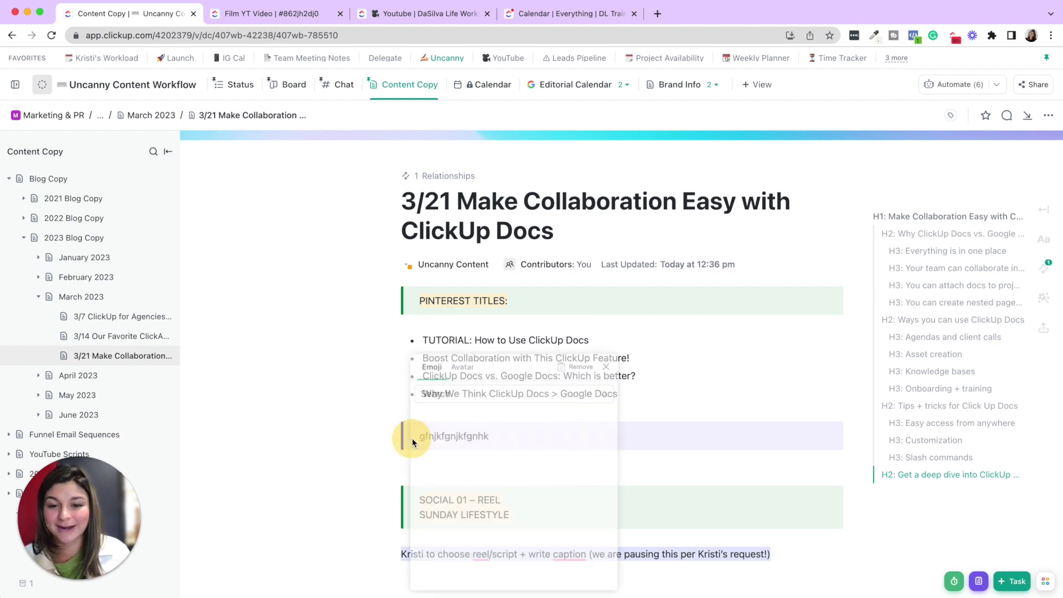
left_click(575, 456)
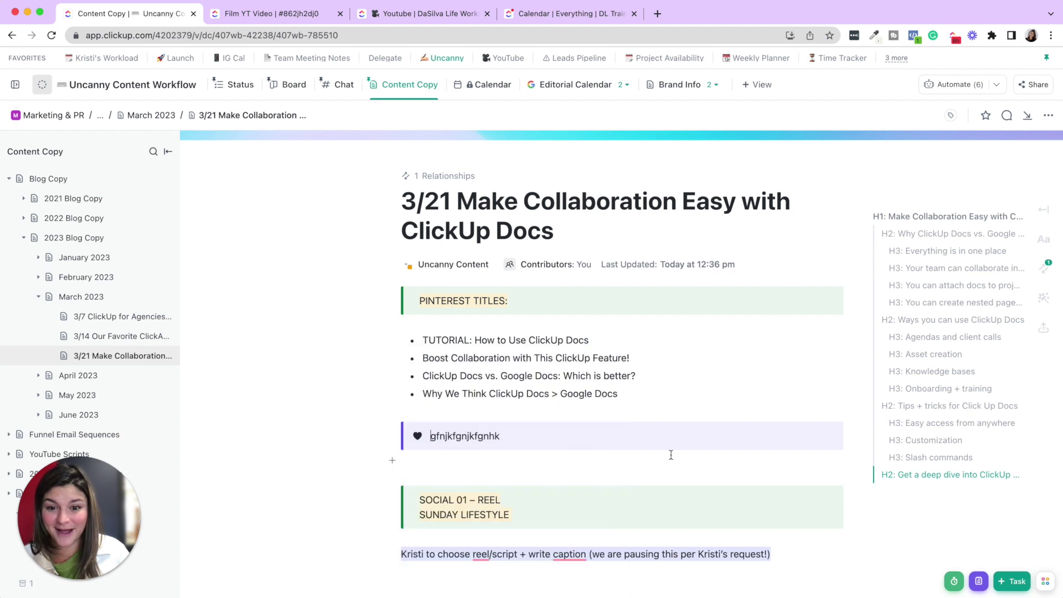
left_click_drag(494, 461, 412, 416)
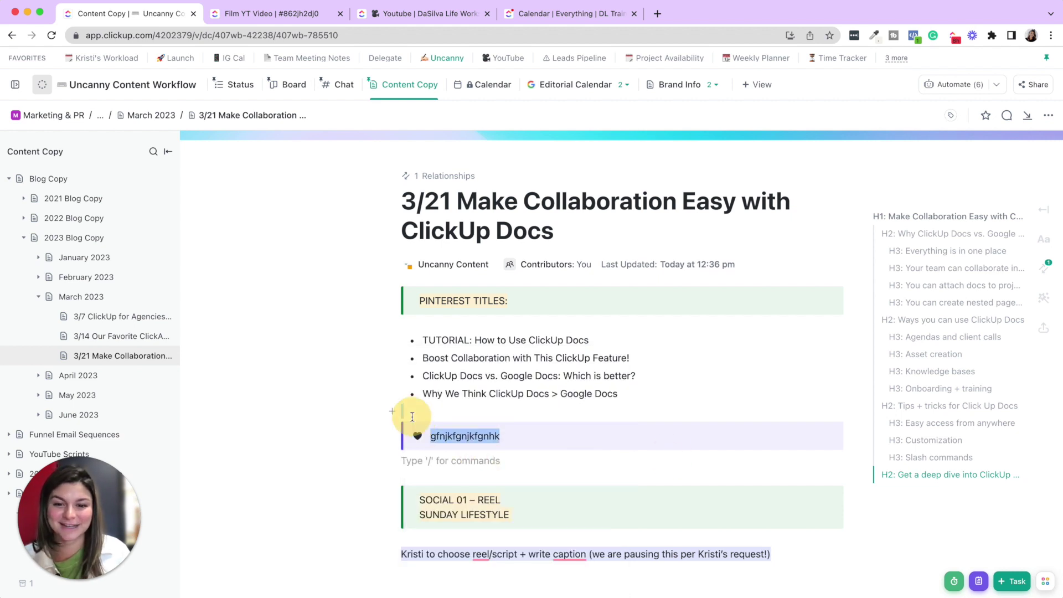
key("BackSpace")
key("BackSpace")
key("BackSpace")
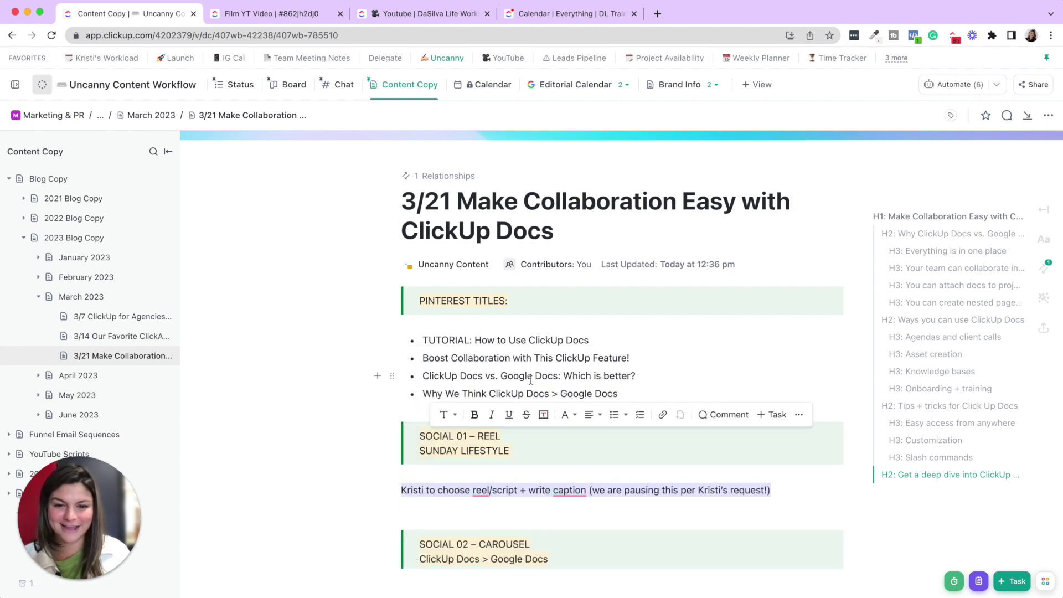
left_click_drag(634, 392, 416, 394)
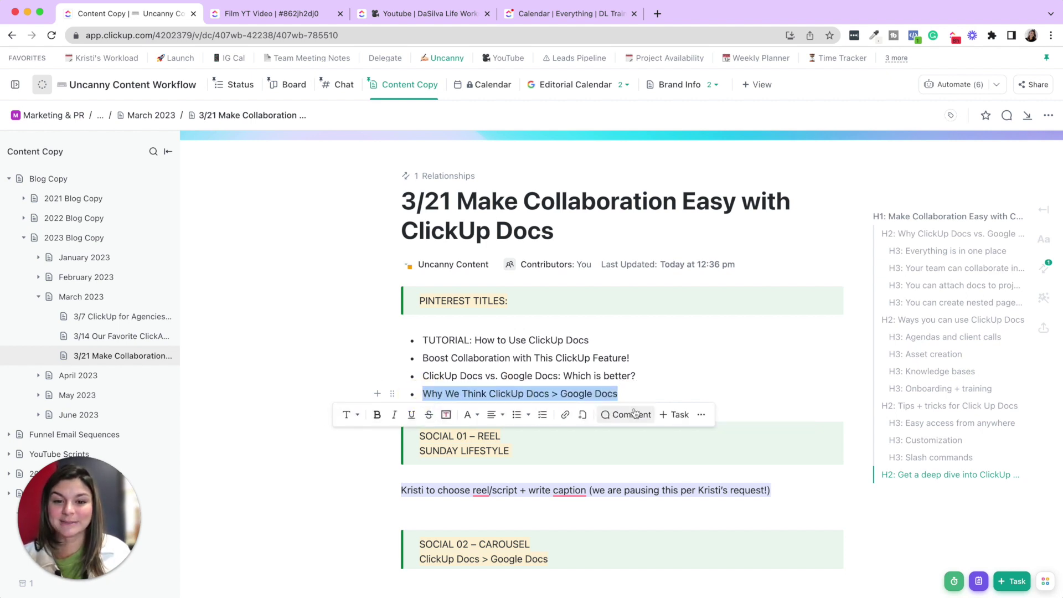
left_click(348, 414)
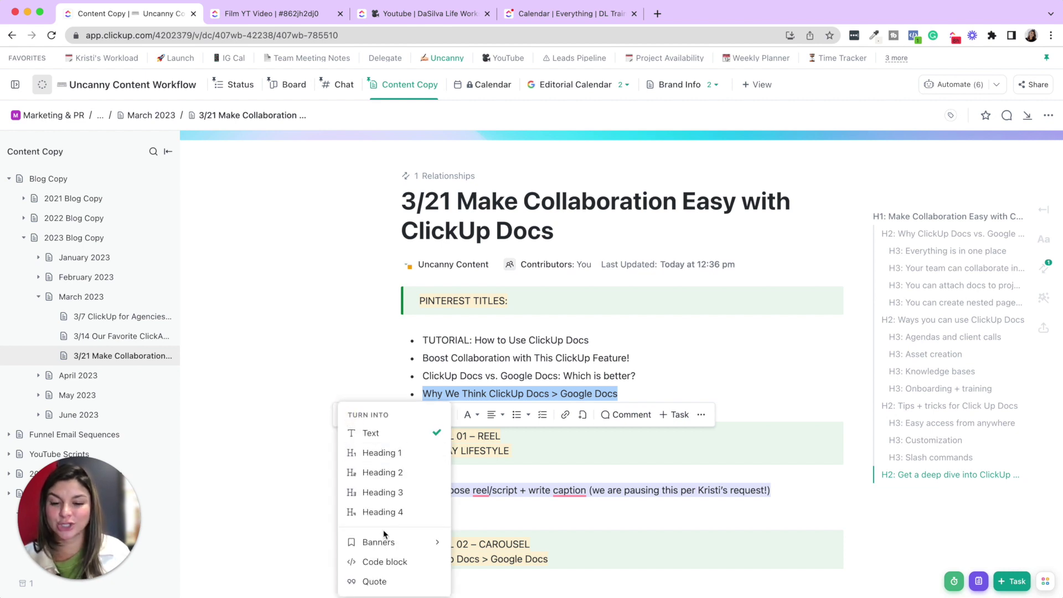
left_click(646, 392)
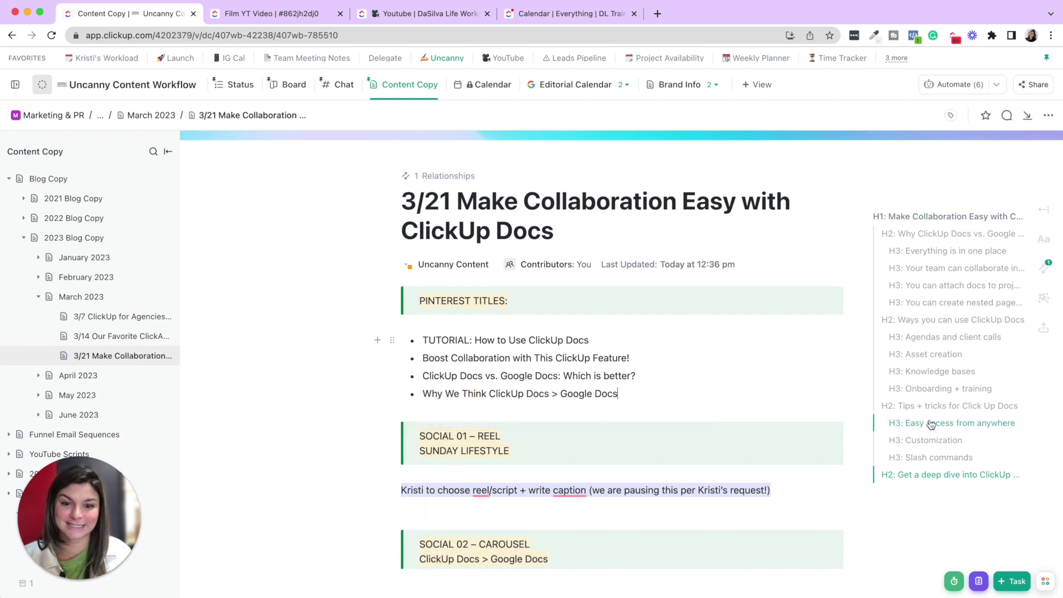
left_click_drag(639, 391, 356, 394)
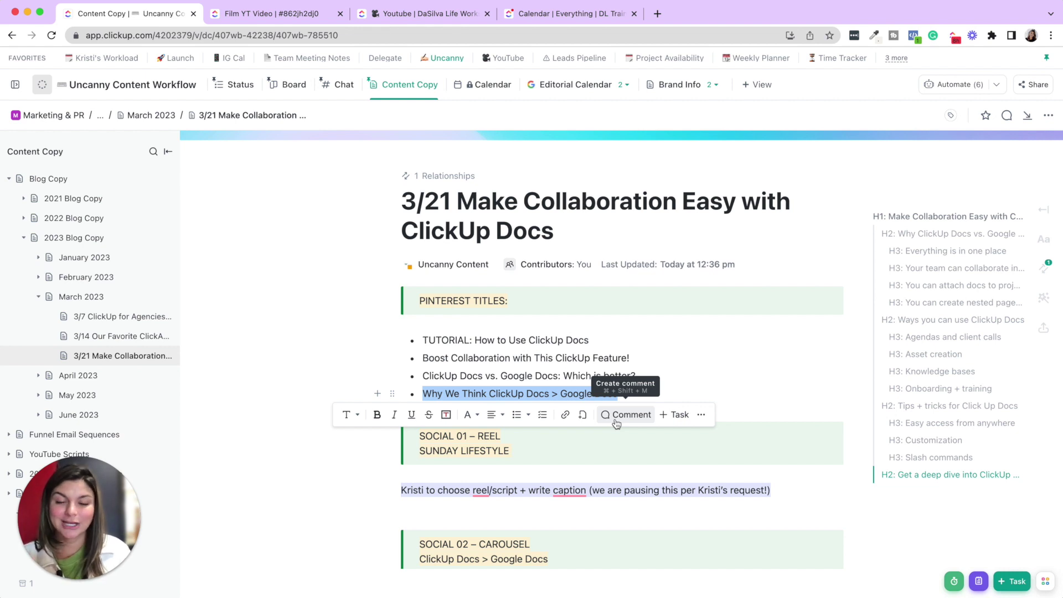
Step: Start a comment on the 'Why We Think ClickUp Docs > Google Docs' bullet, then discard the draft
left_click(554, 392)
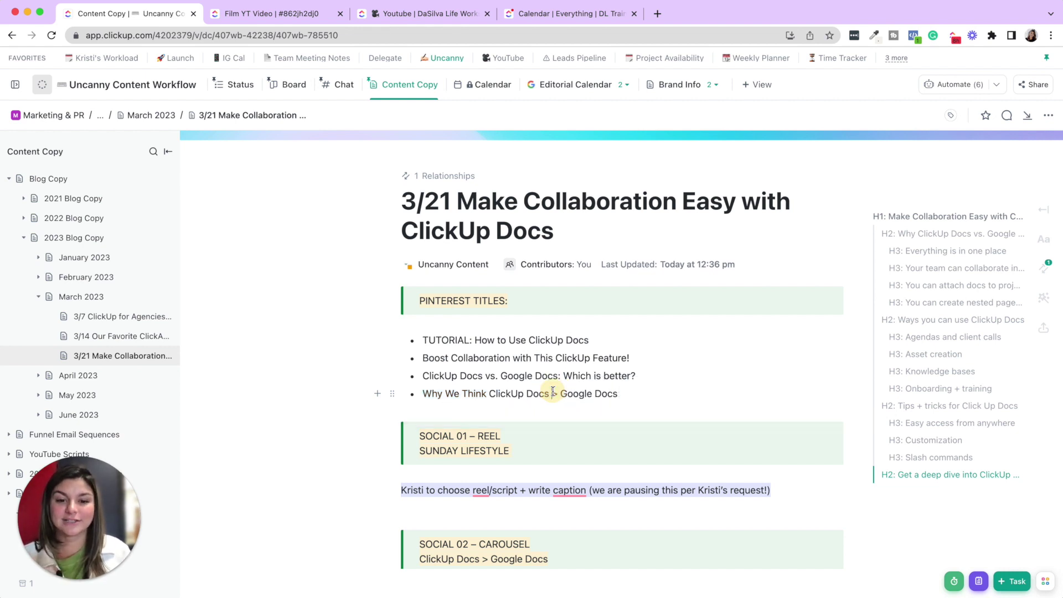
left_click_drag(652, 391, 423, 392)
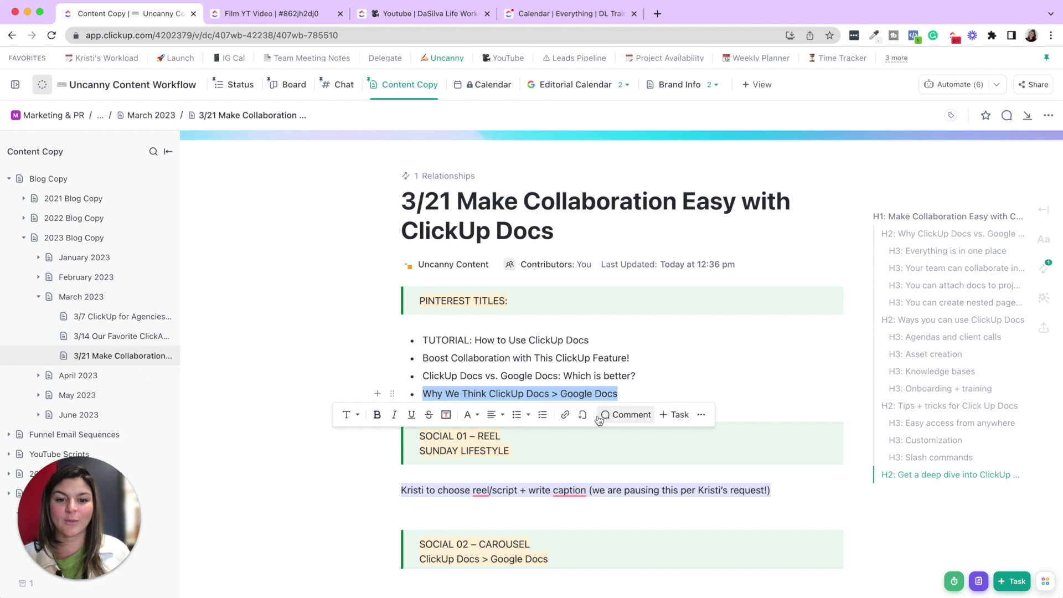
left_click(609, 418)
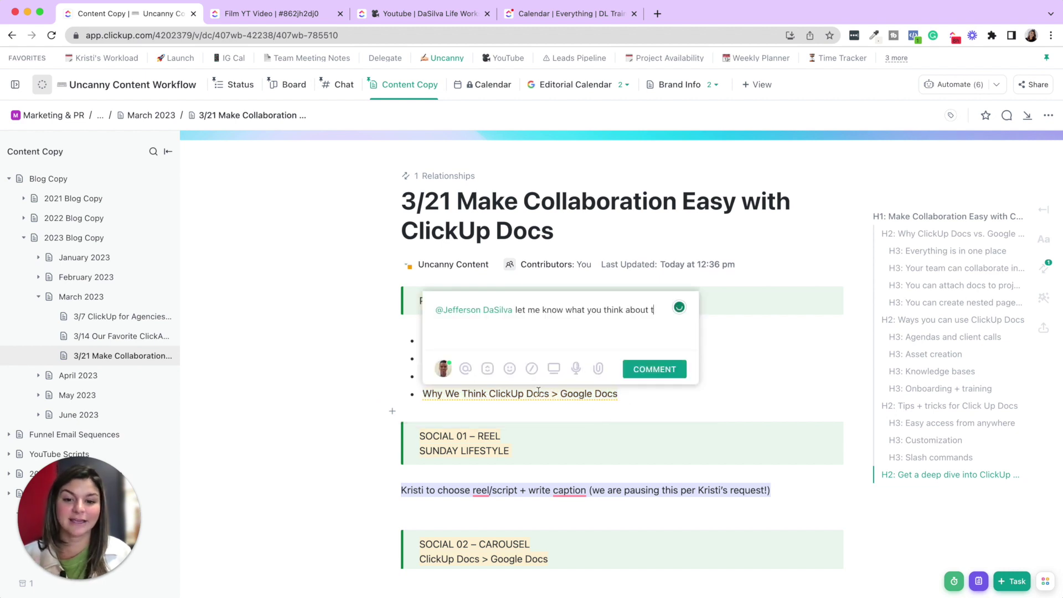
triple_click(603, 310)
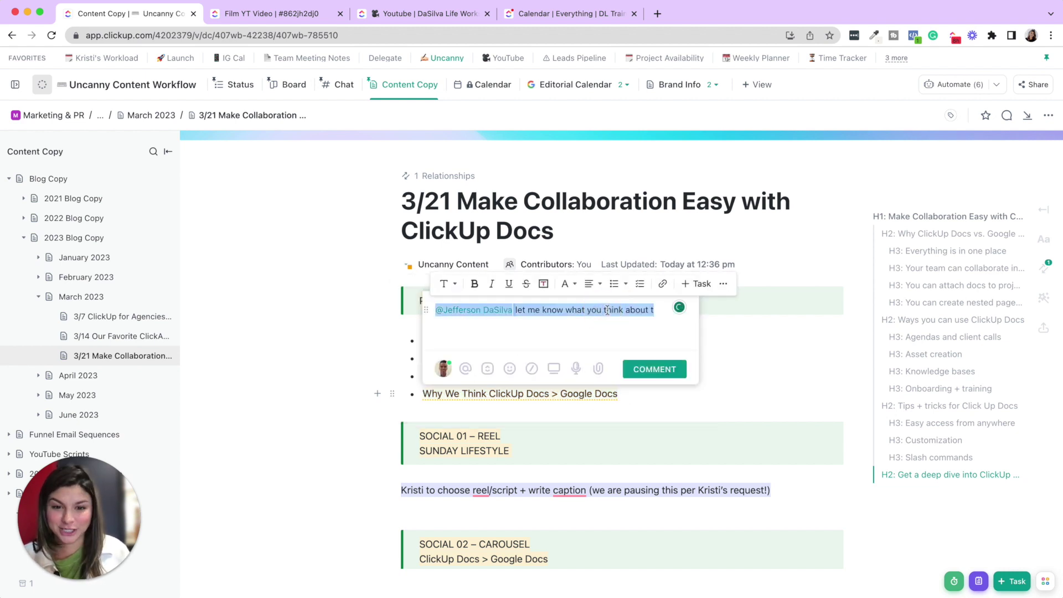
left_click(644, 310)
left_click_drag(656, 310, 515, 310)
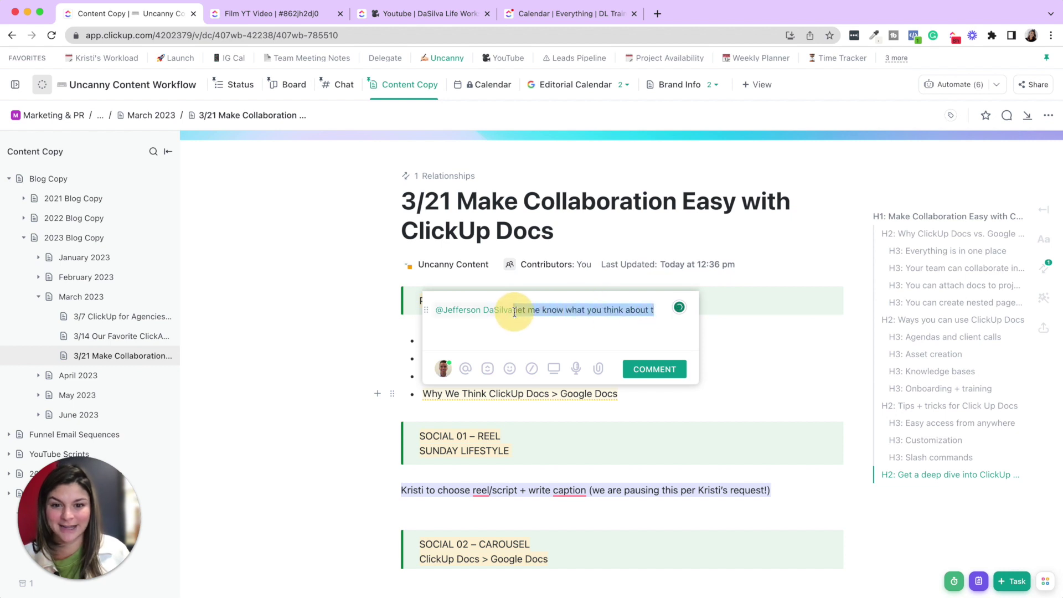
left_click(644, 309)
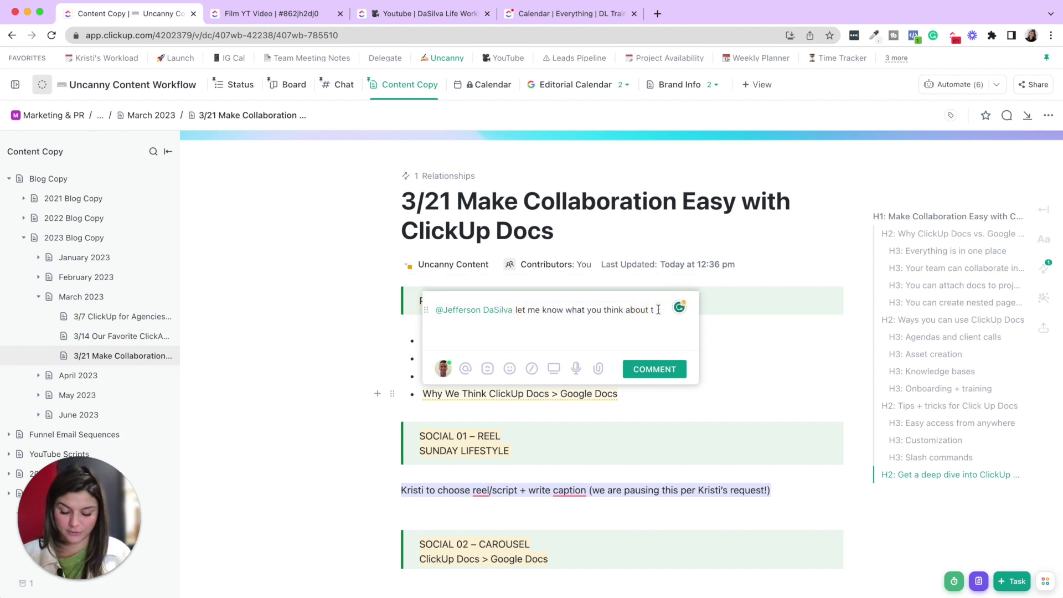
type("he")
key("super+a")
key("BackSpace")
left_click(585, 405)
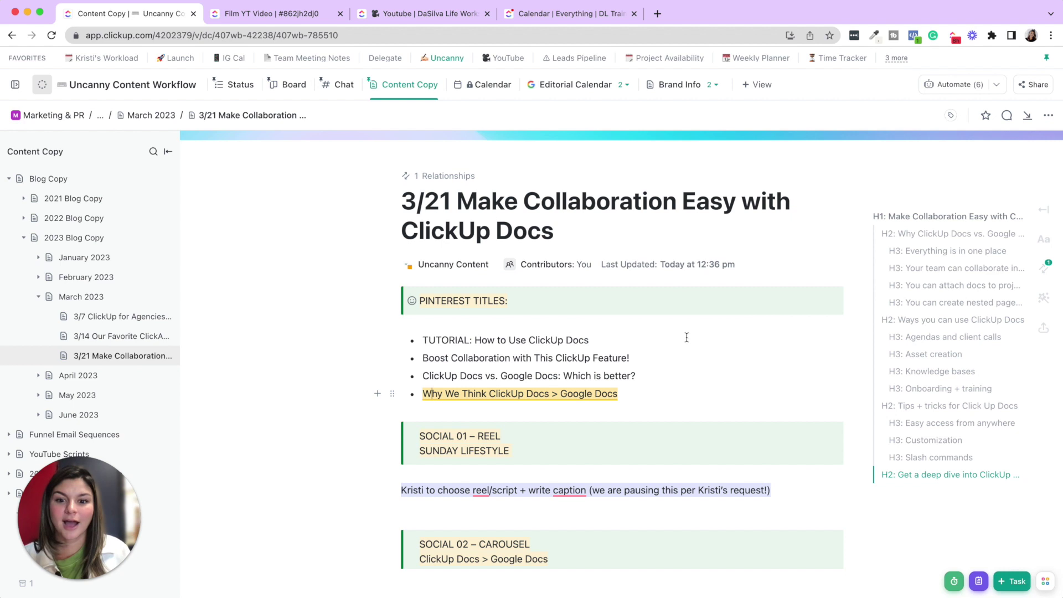
Step: Open the bullet's existing comment thread and mark the assigned comment resolved
left_click(588, 393)
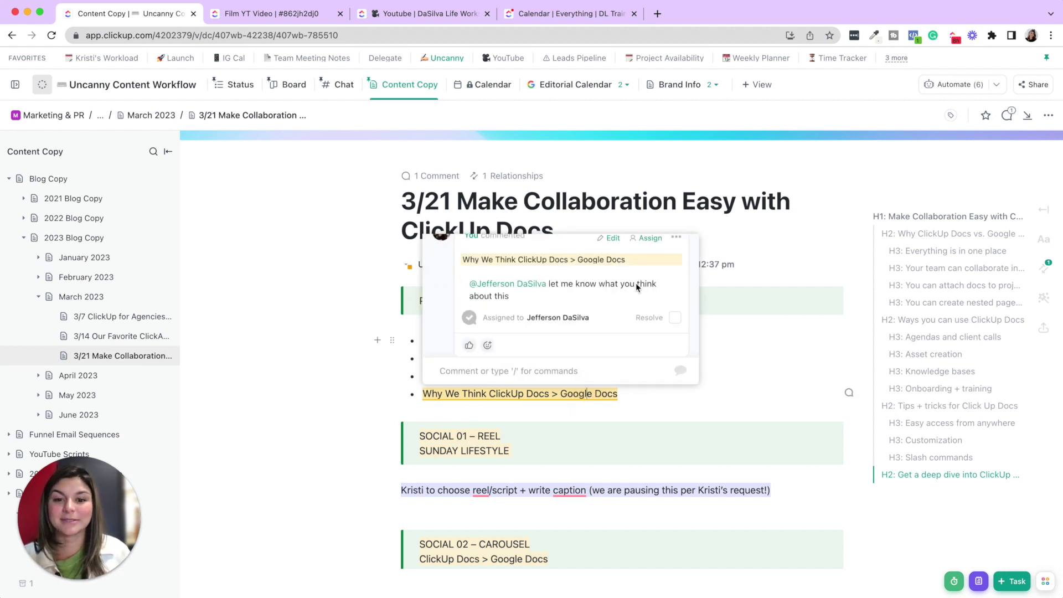
scroll(639, 284, "down", 1)
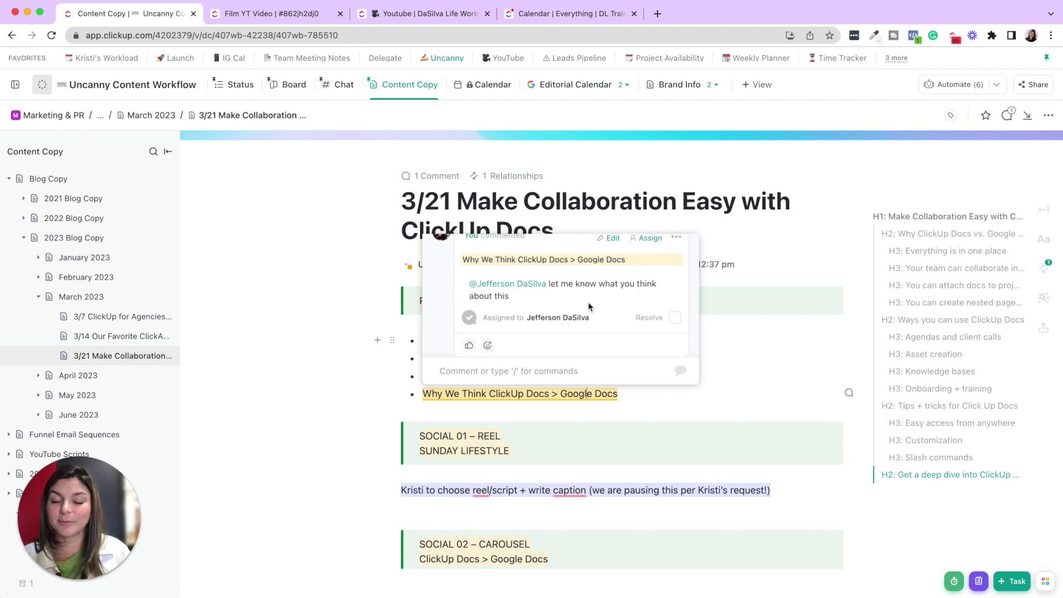
left_click(673, 319)
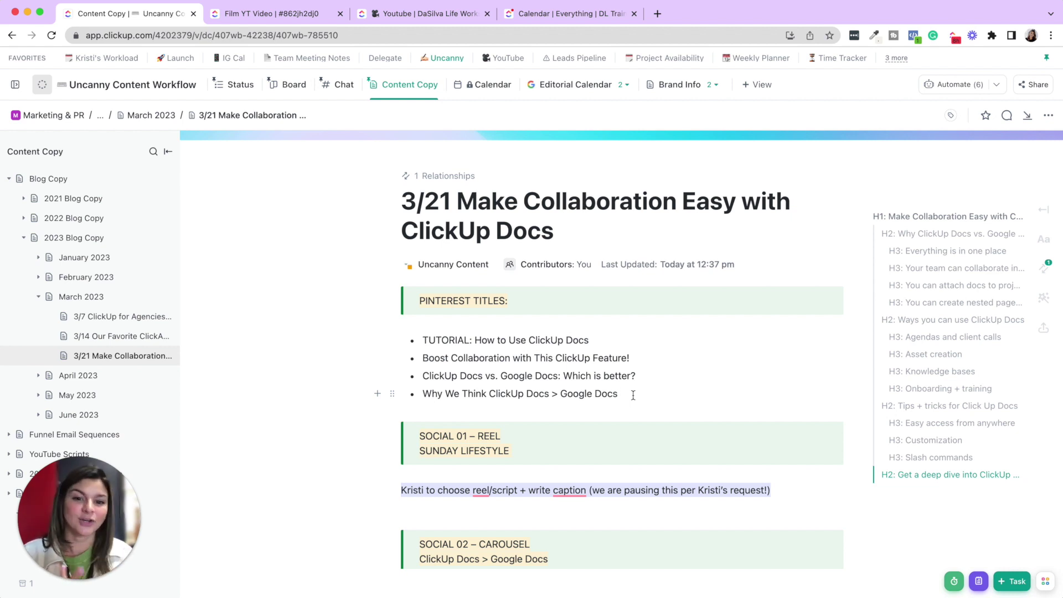
Step: Convert the last Pinterest bullet 'Why We Think ClickUp Docs > Google Docs' into a linked task
left_click_drag(554, 394, 418, 339)
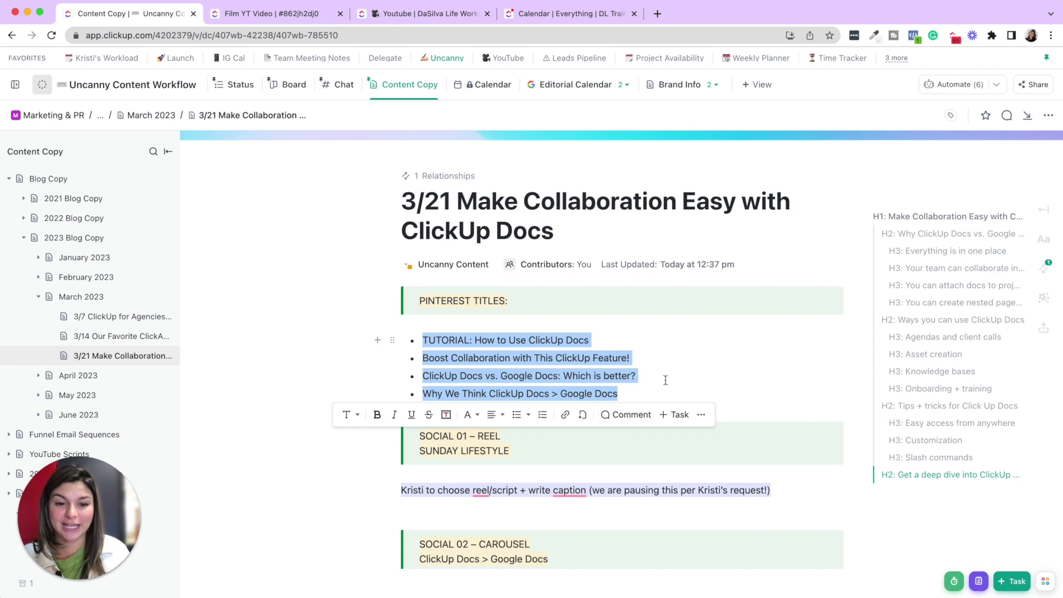
left_click(645, 391)
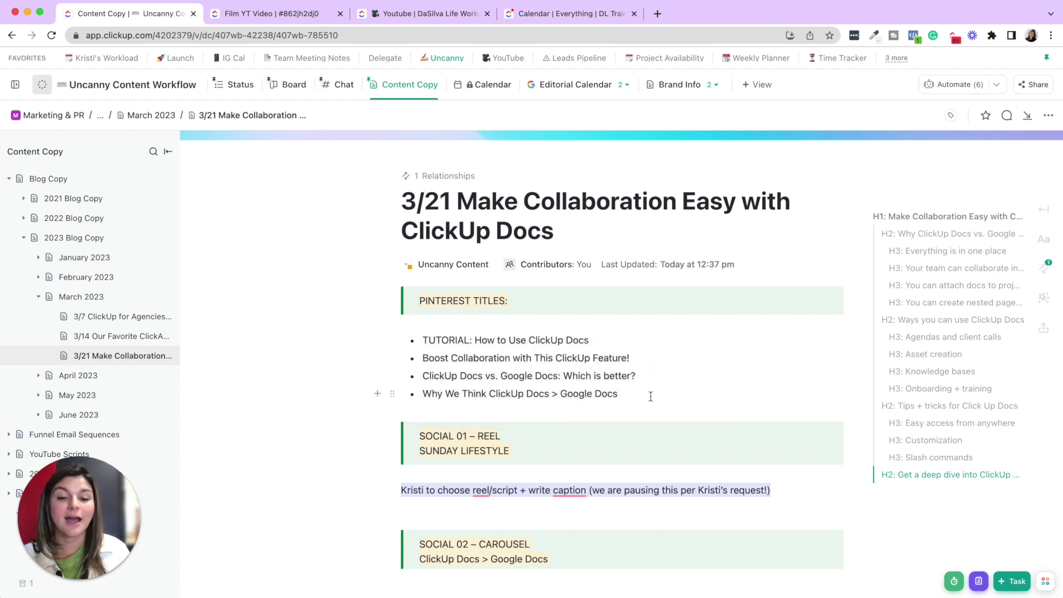
left_click_drag(648, 394, 380, 399)
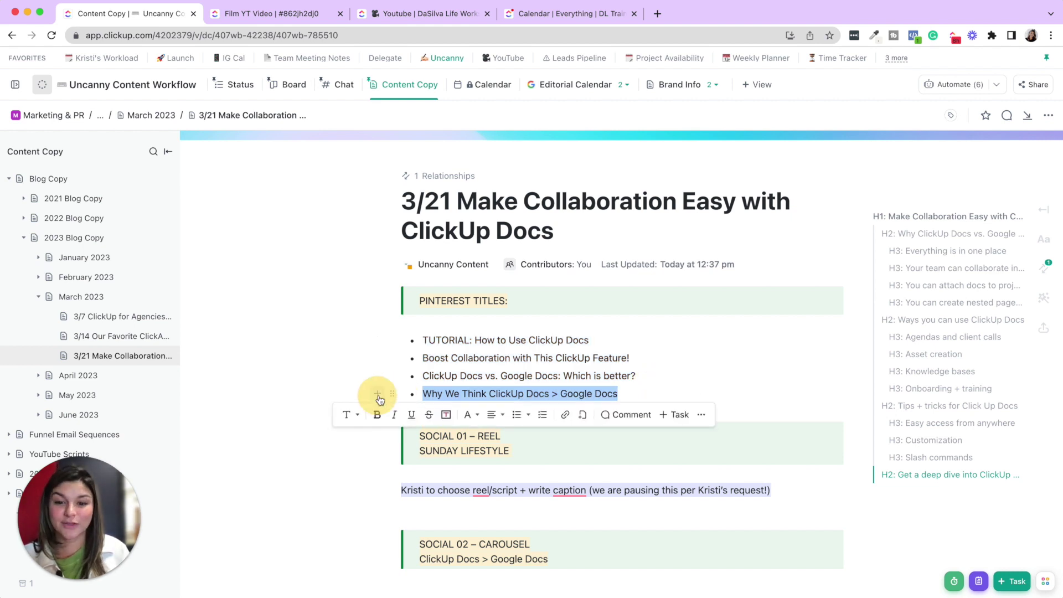
left_click(676, 415)
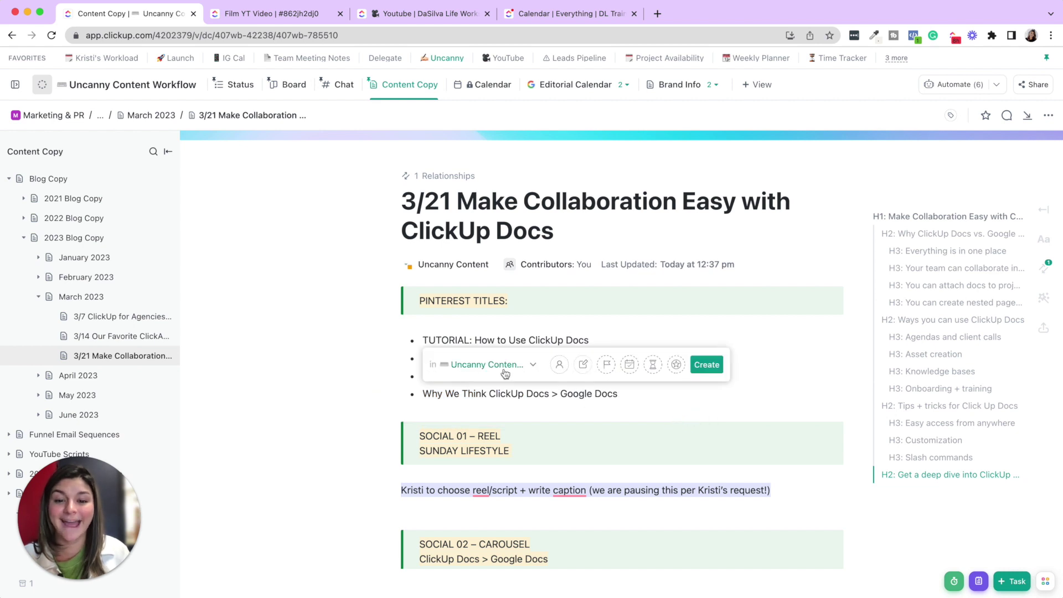
left_click(706, 364)
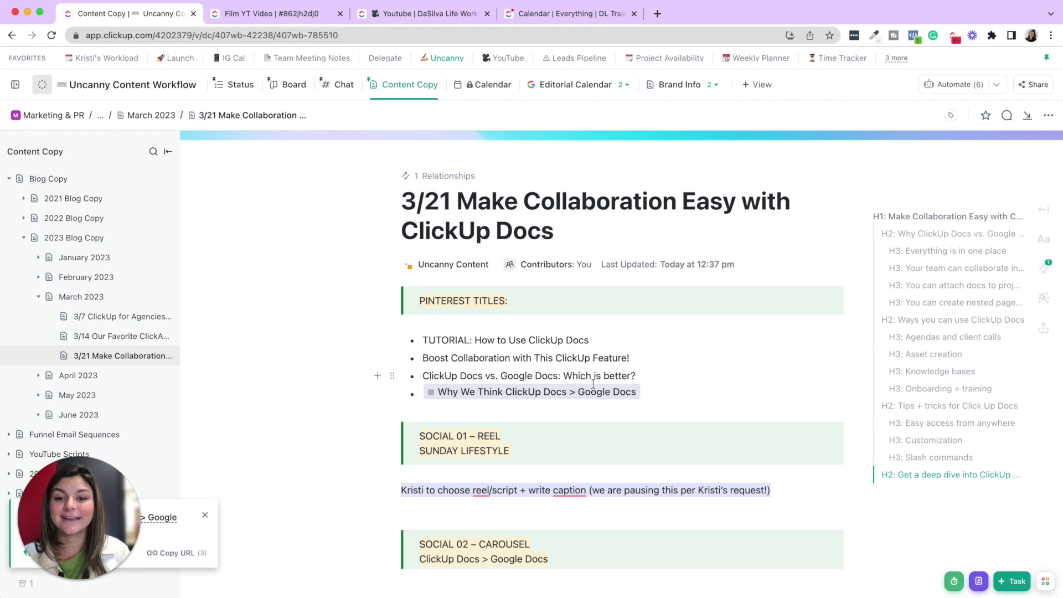
mouse_move(573, 390)
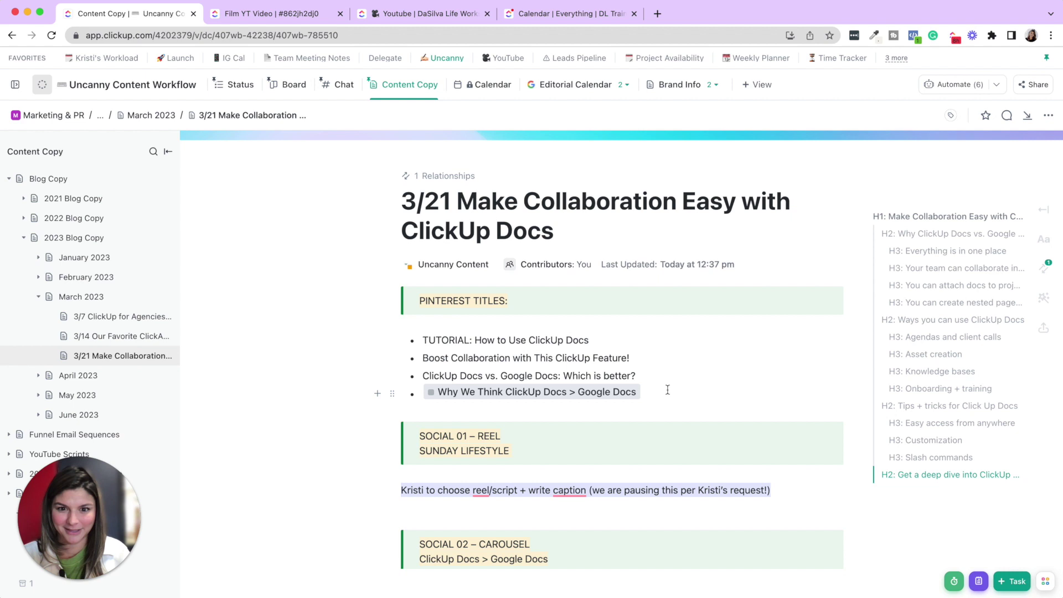
Step: Scroll up and down through the 3/21 doc to review its content
scroll(667, 390, "down", 1)
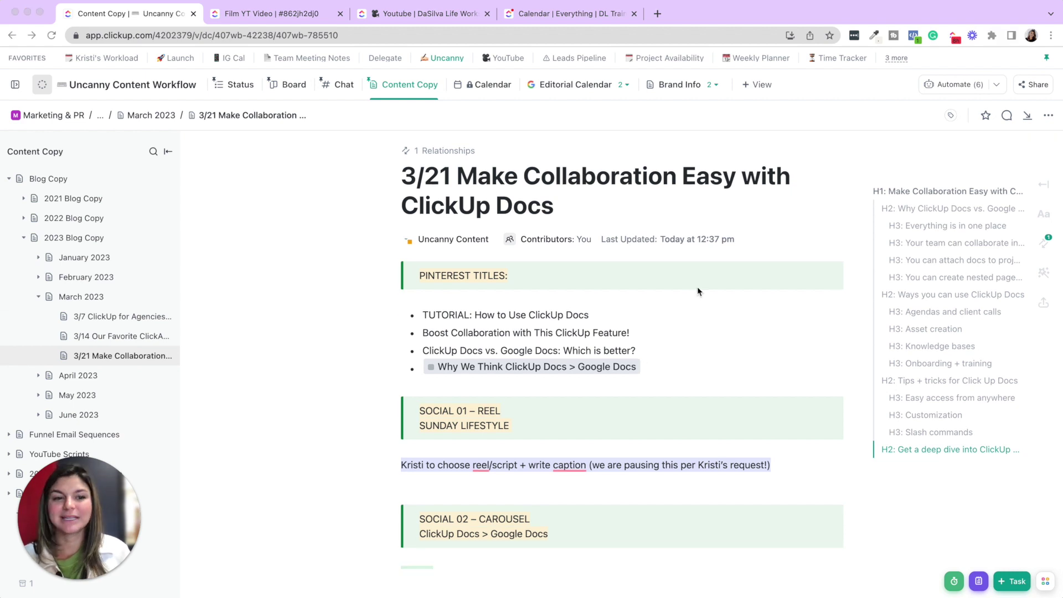
scroll(697, 287, "up", 4)
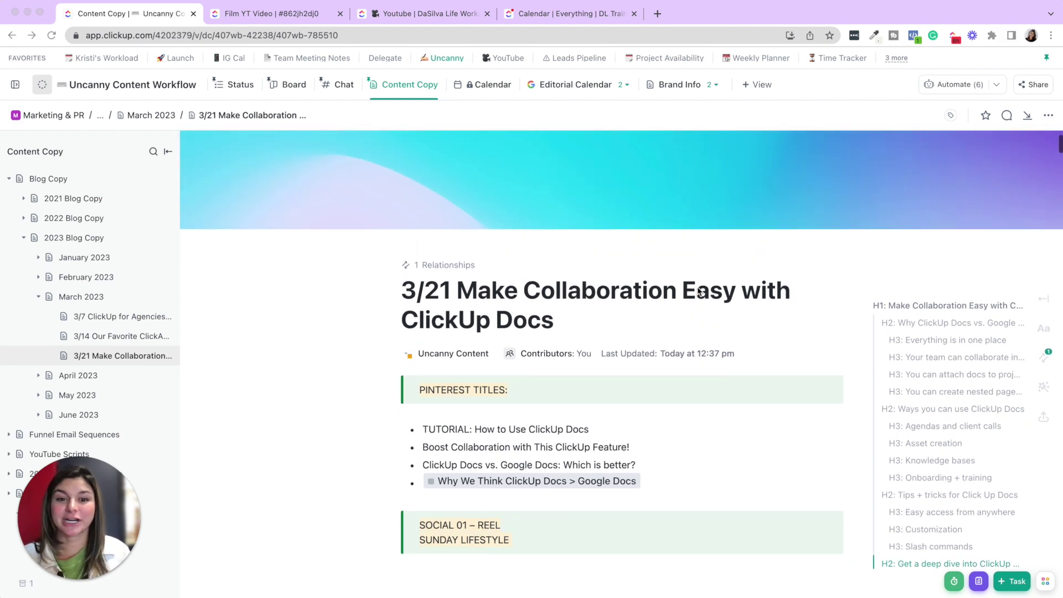
scroll(699, 293, "down", 7)
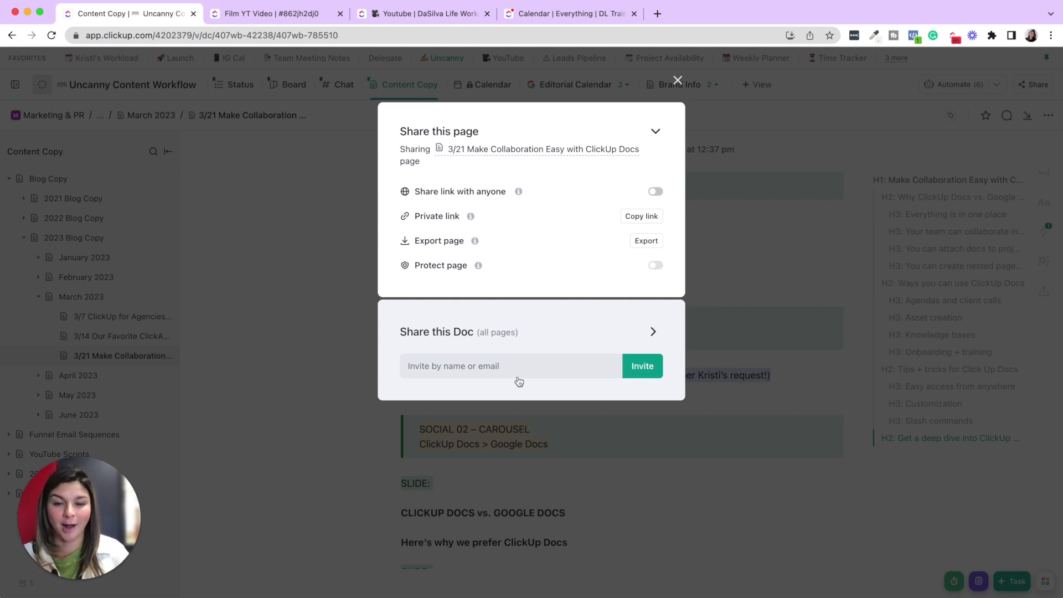
Step: Turn on 'Share link with anyone' and copy the 3/21 page's public link
left_click(655, 193)
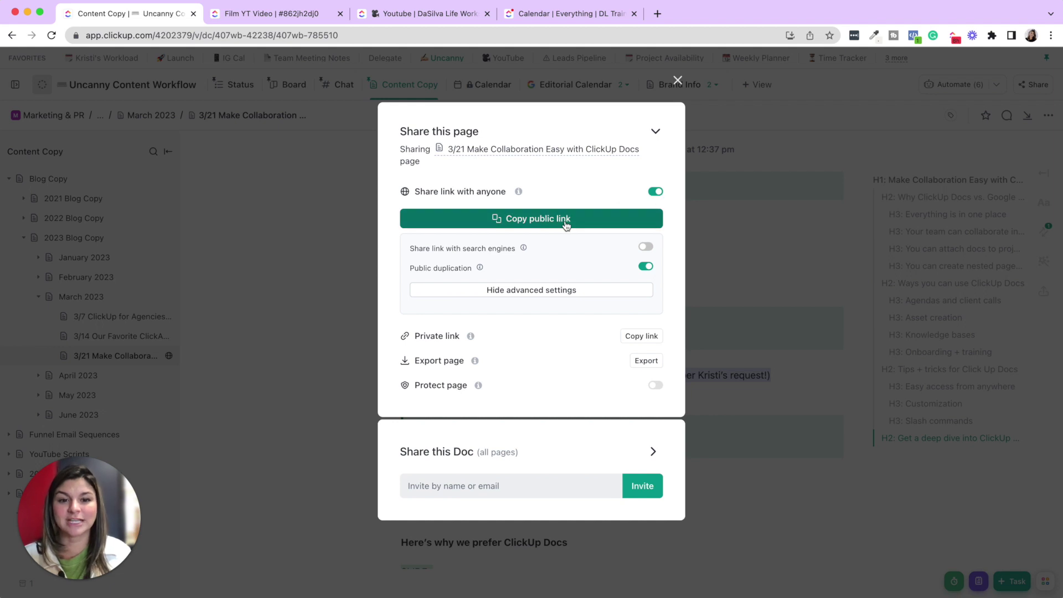
mouse_move(427, 193)
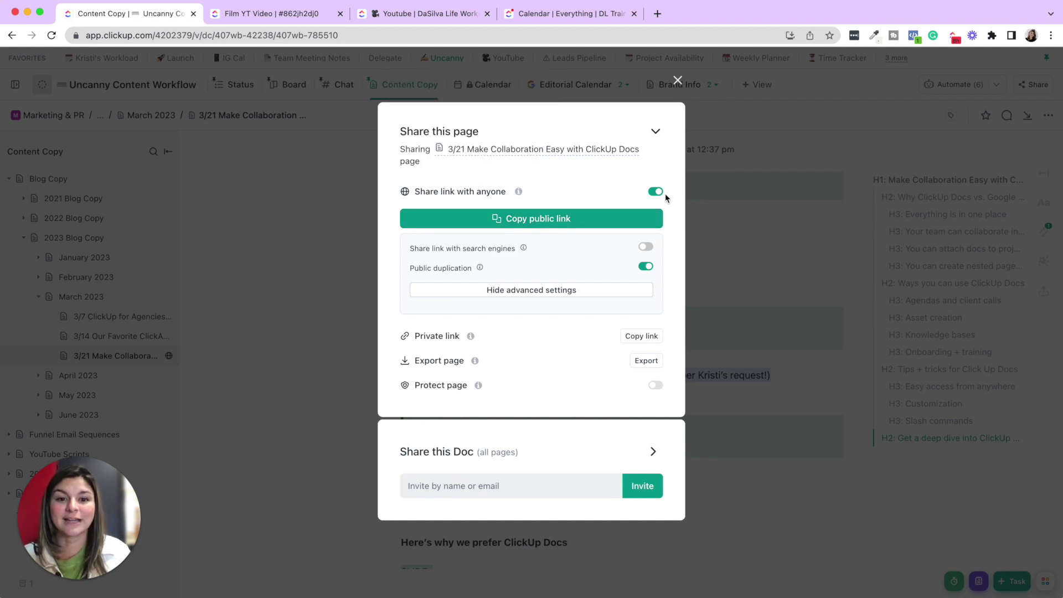
left_click(531, 218)
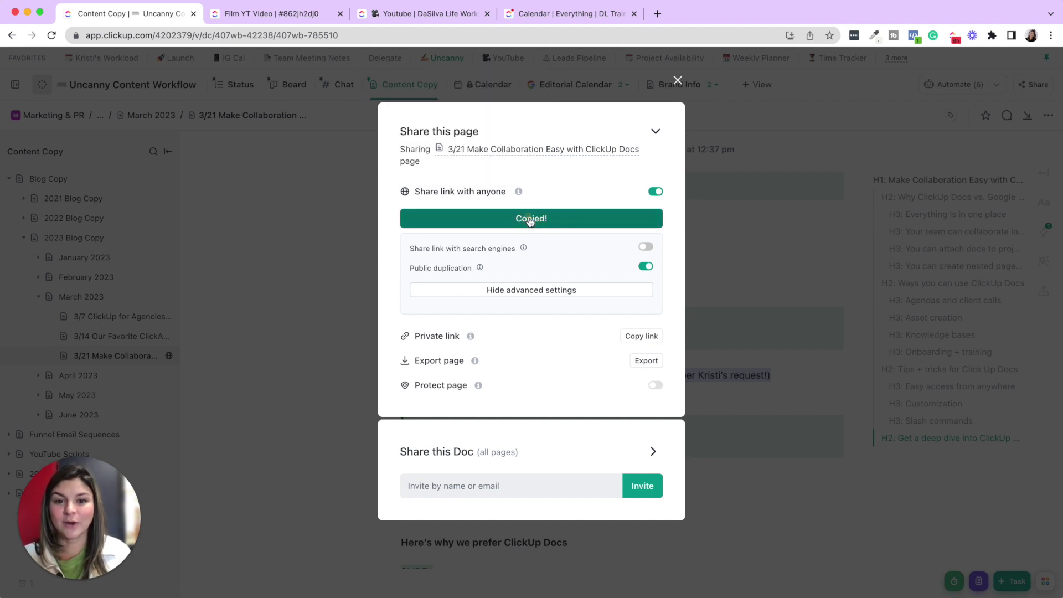
Step: Load the copied public link in a new Chrome tab and scroll through the read-only doc
left_click(658, 14)
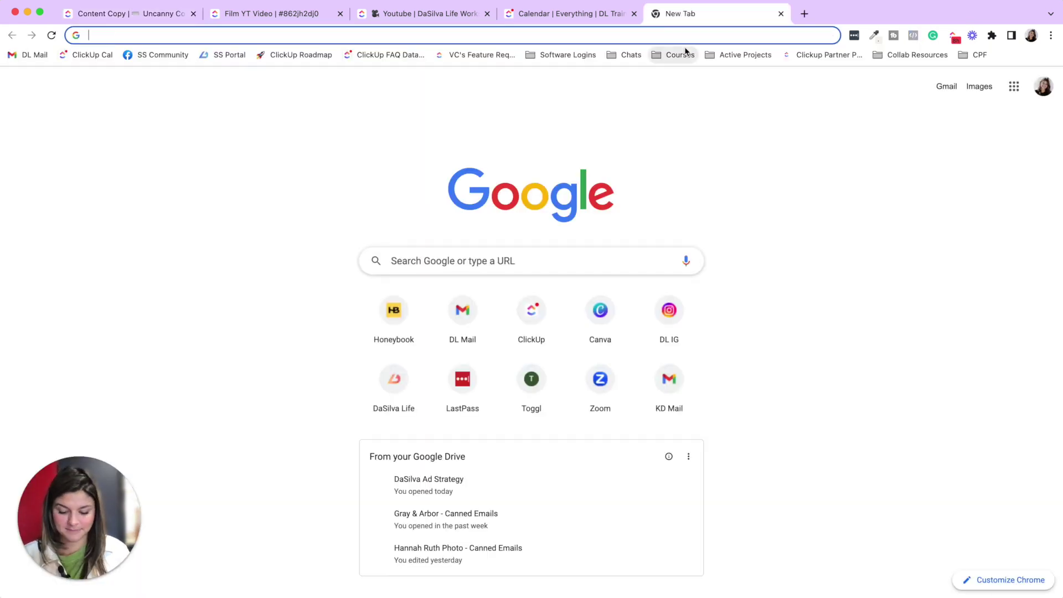
key("super+v")
key("Return")
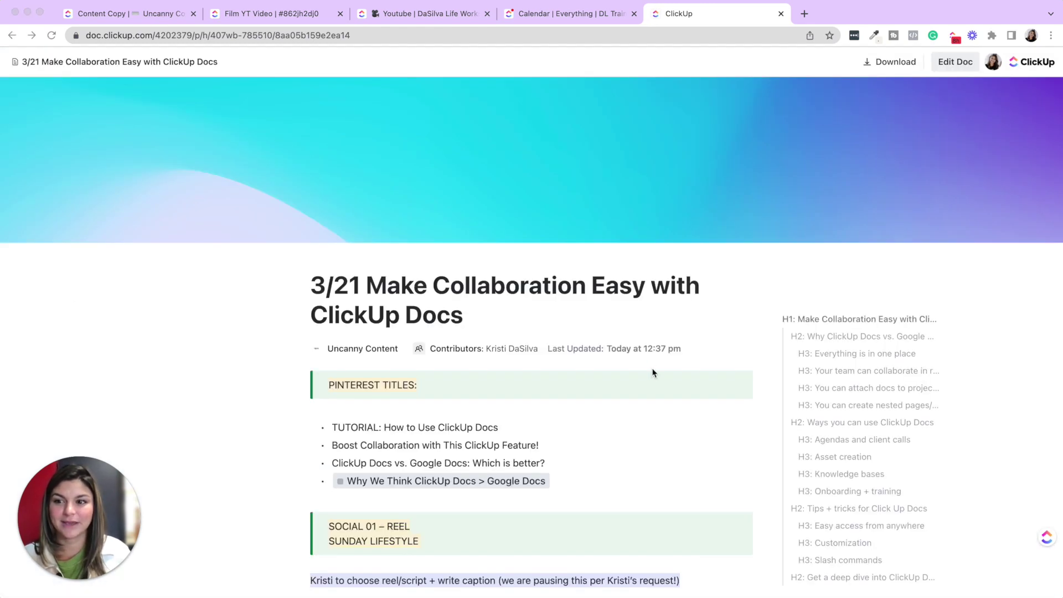
scroll(649, 354, "down", 12)
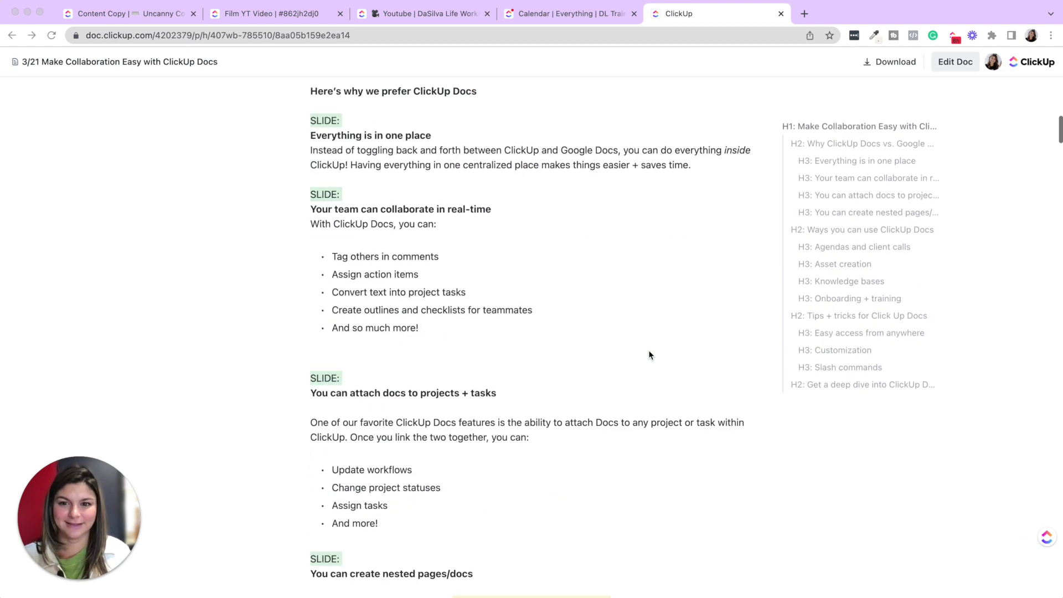
scroll(649, 355, "down", 15)
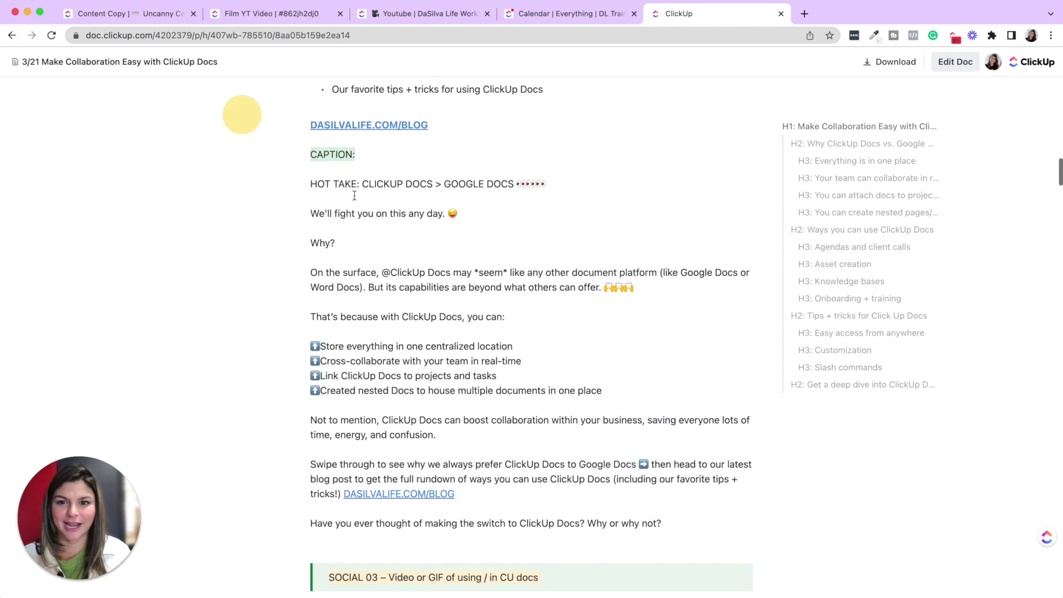
scroll(355, 196, "up", 20)
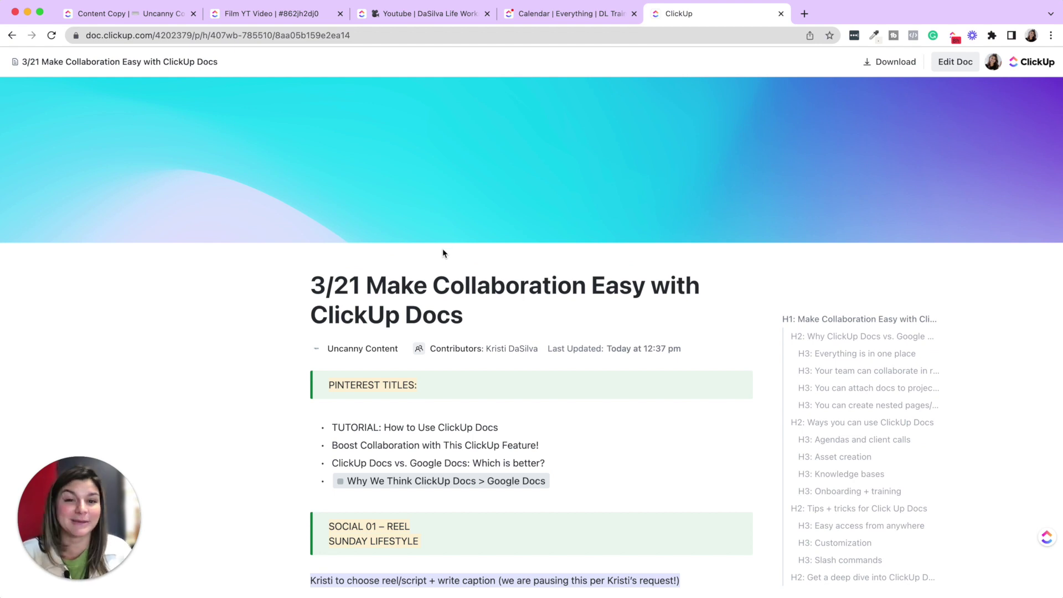
scroll(482, 360, "down", 15)
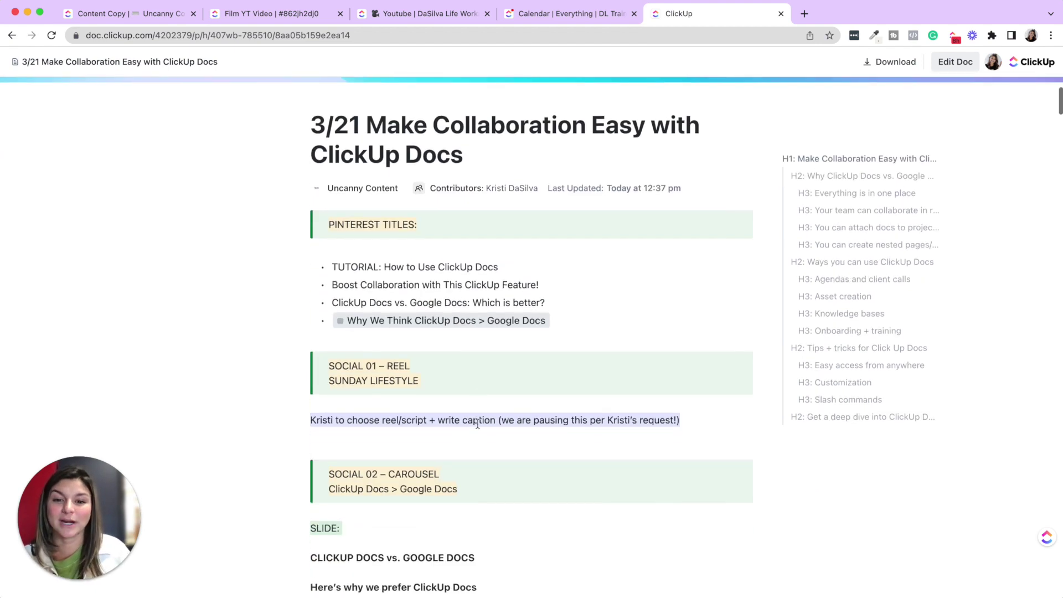
scroll(477, 424, "down", 3)
scroll(478, 423, "up", 20)
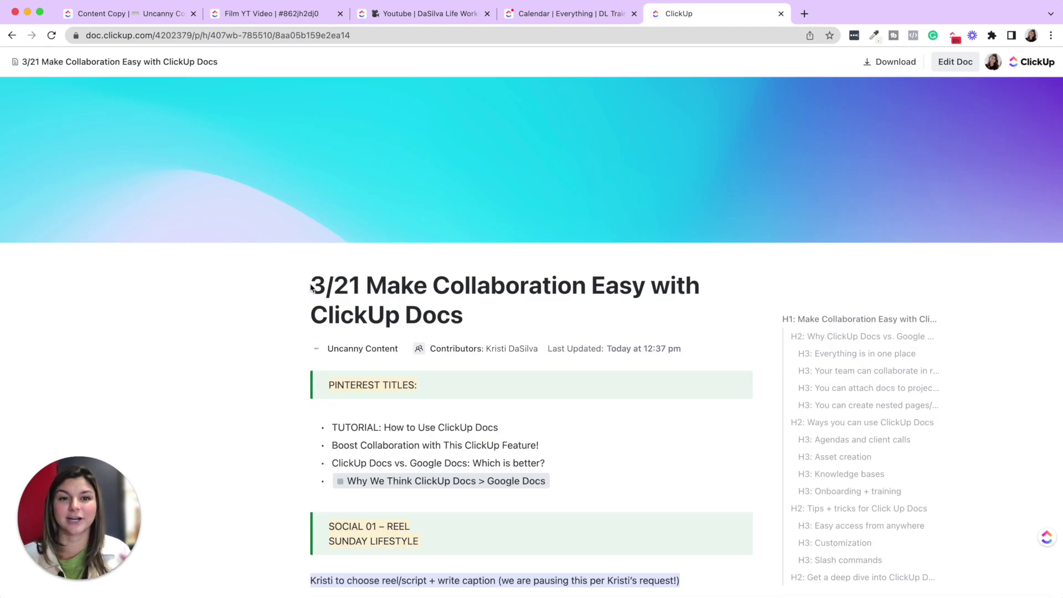
scroll(311, 288, "down", 20)
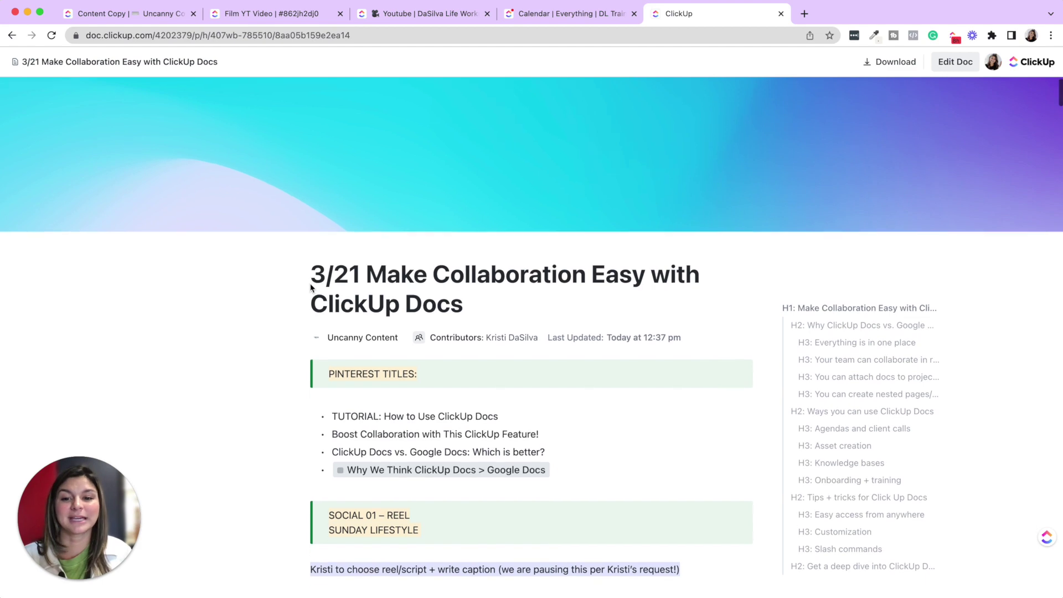
scroll(311, 288, "down", 10)
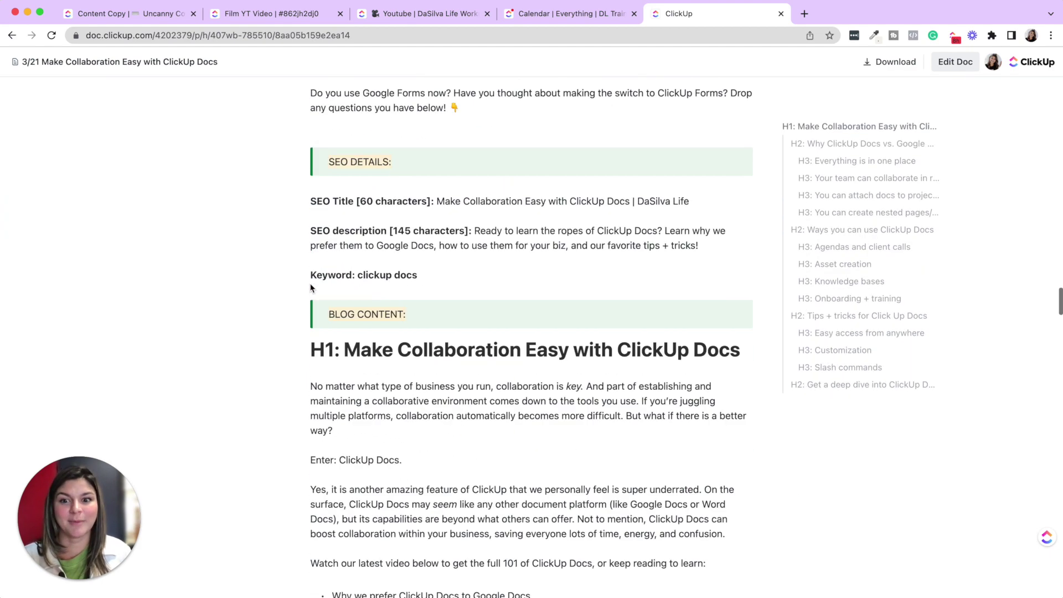
scroll(311, 287, "up", 20)
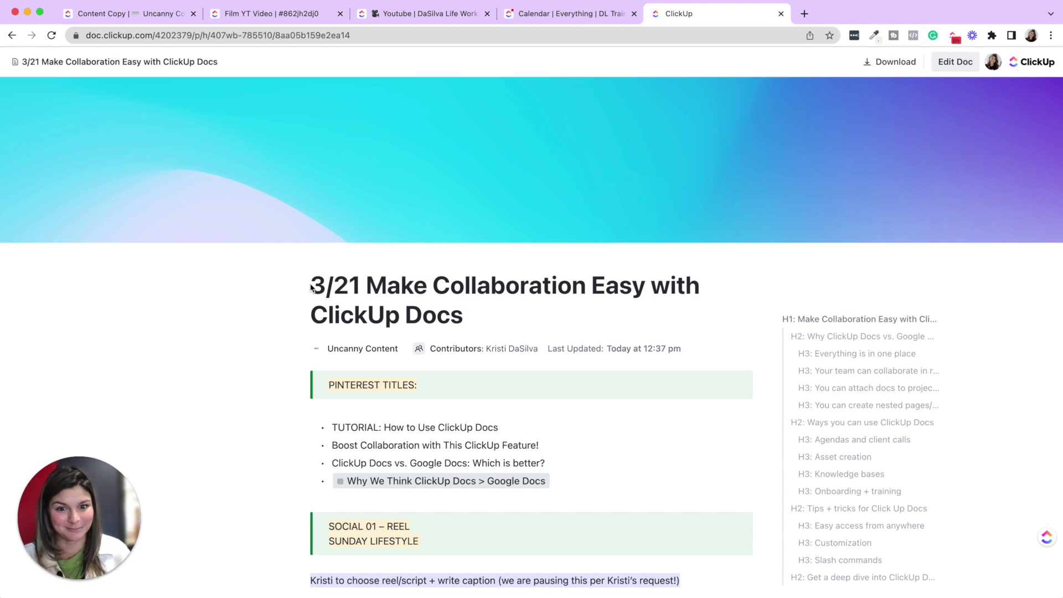
left_click(564, 15)
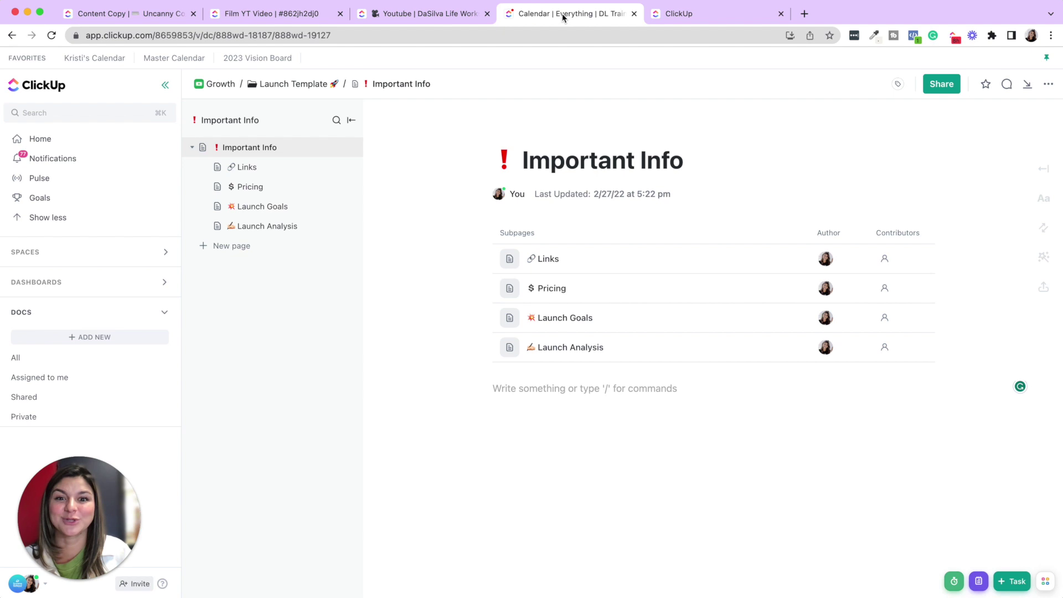
left_click(105, 17)
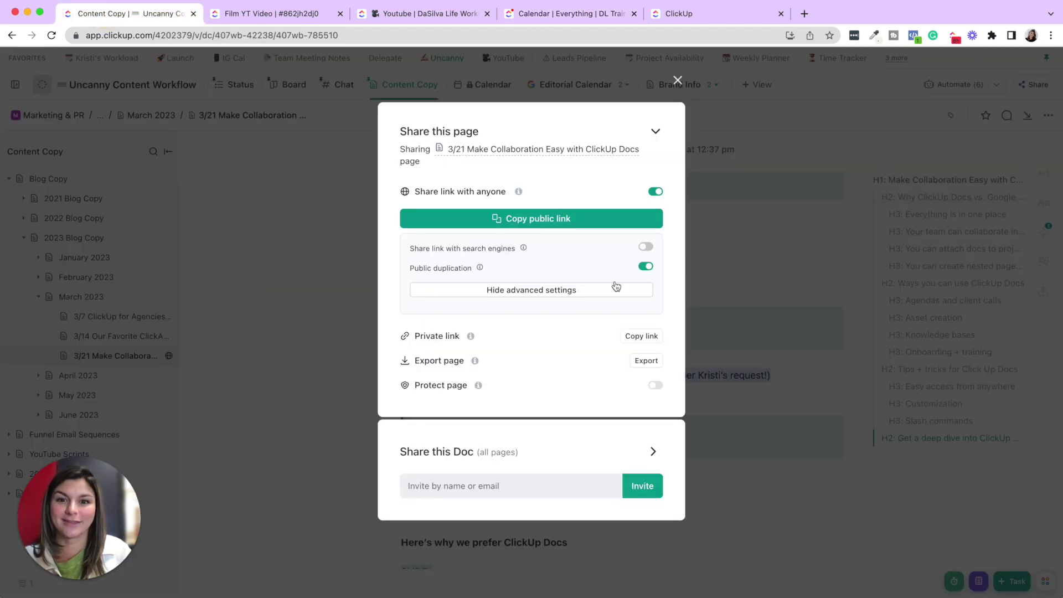
left_click(656, 192)
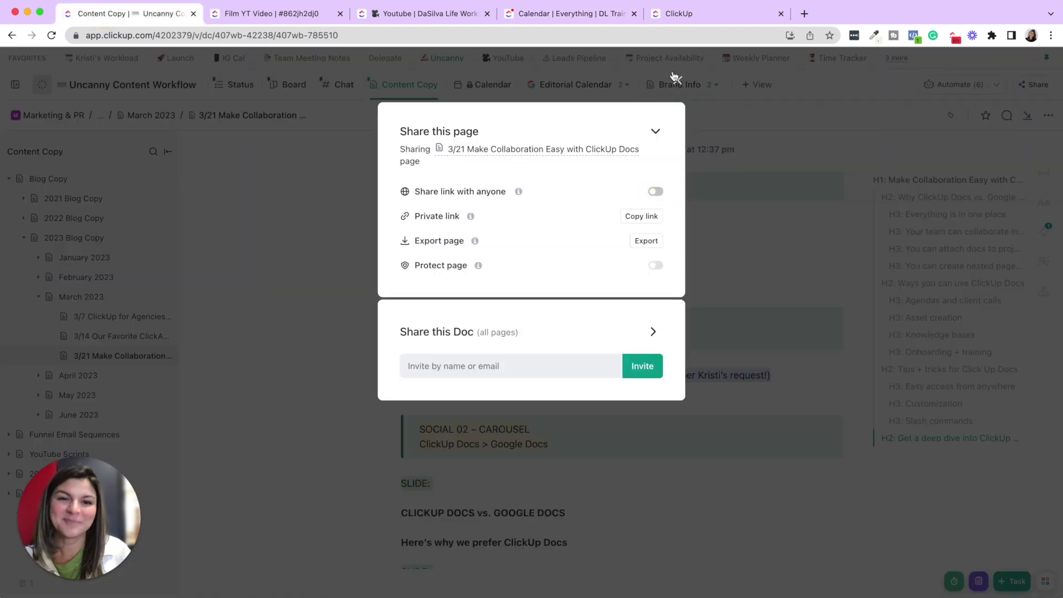
left_click(677, 80)
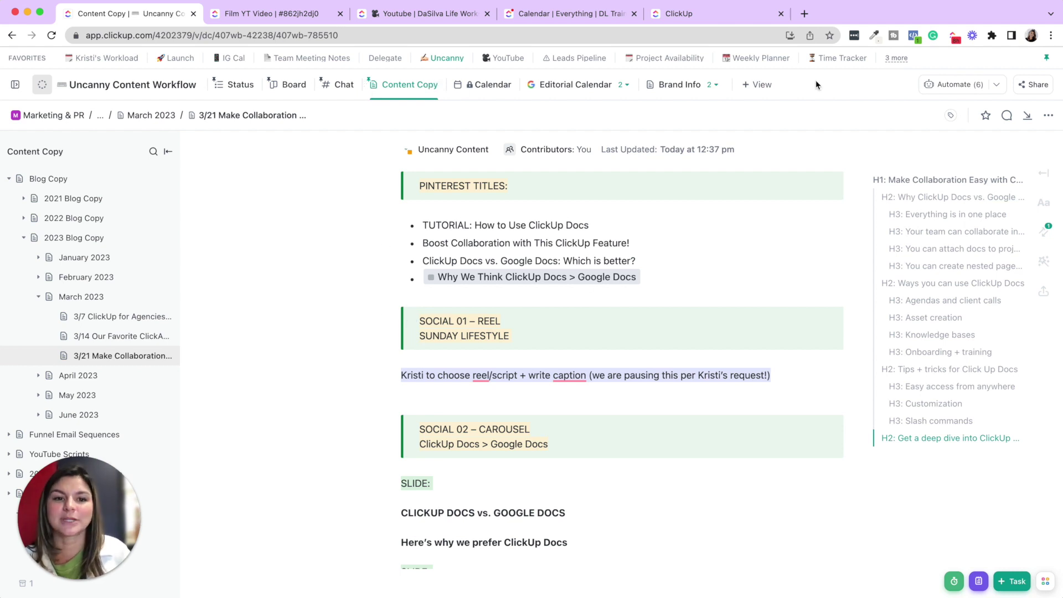
left_click(762, 86)
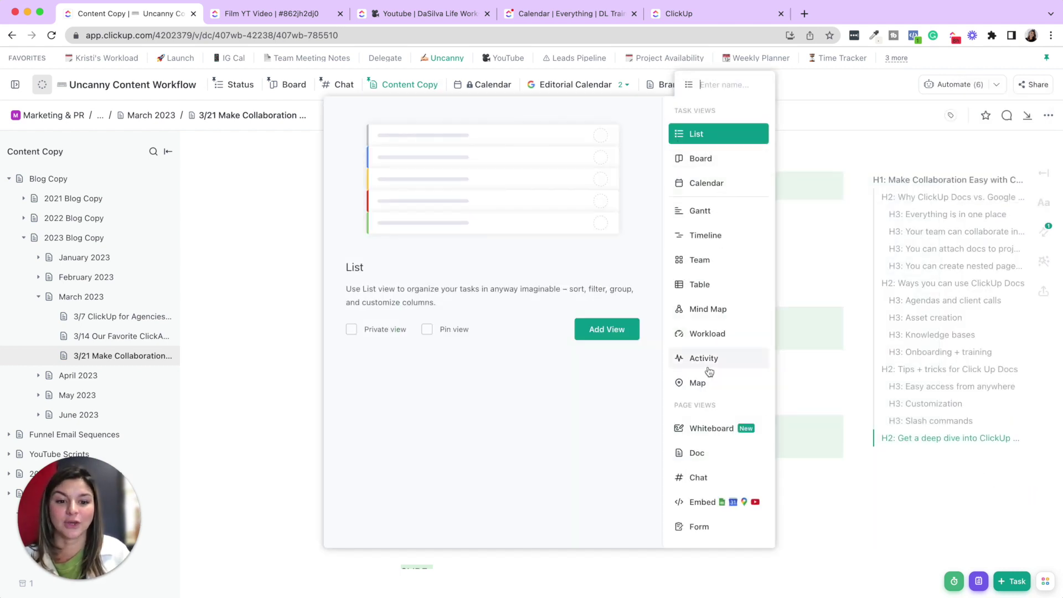
left_click(399, 85)
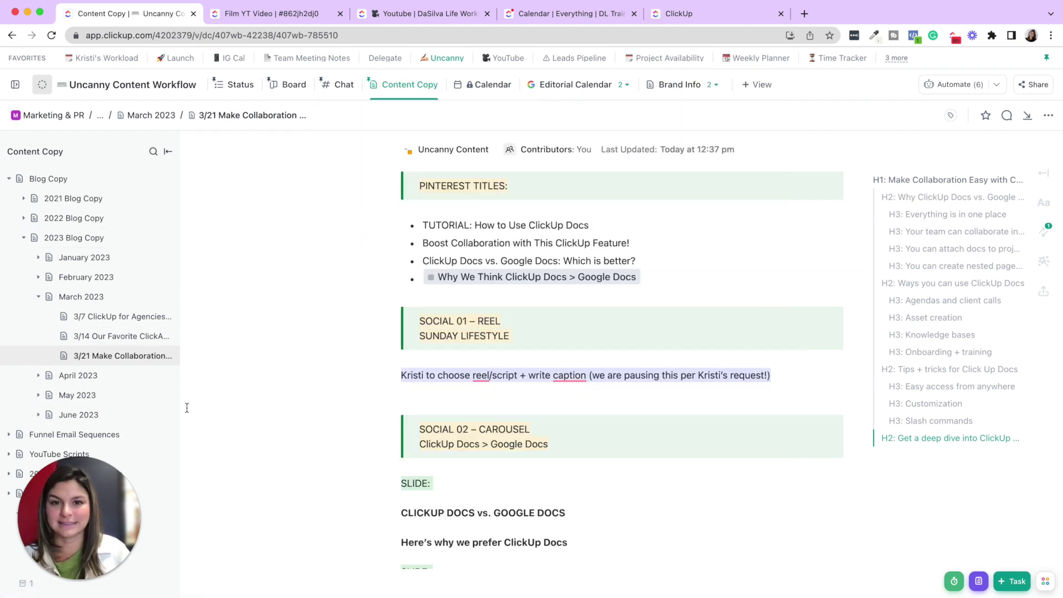
Step: Switch to the Film YT Video task tab and close its attachment menu
left_click(286, 14)
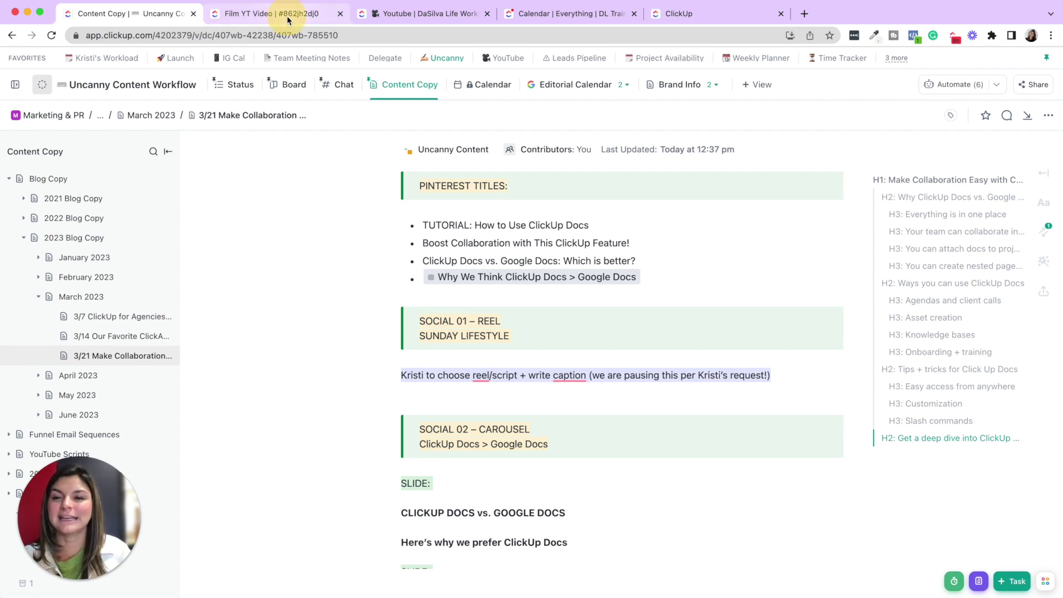
left_click(500, 199)
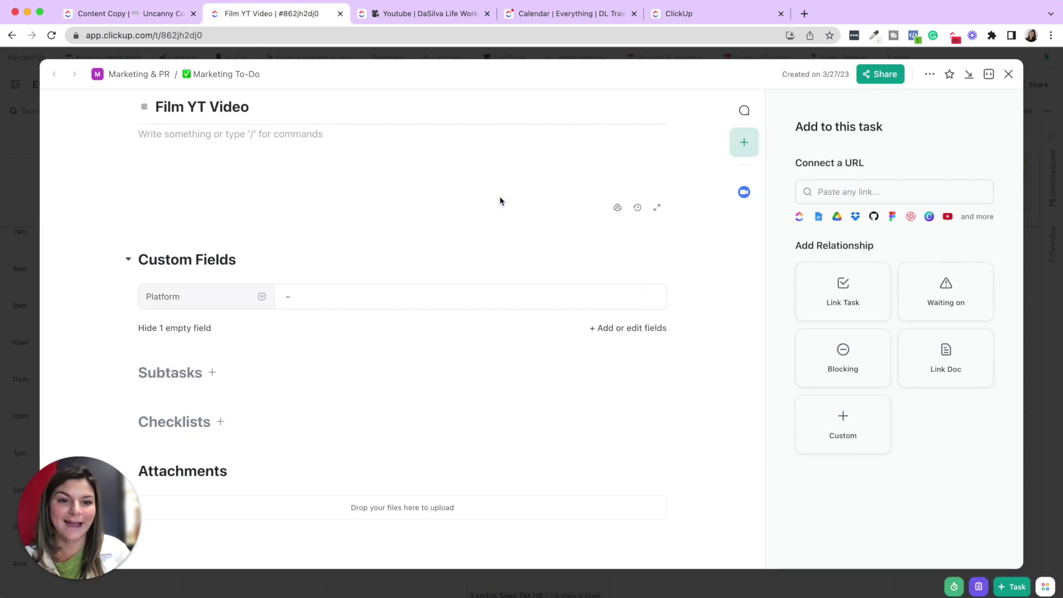
scroll(500, 196, "up", 3)
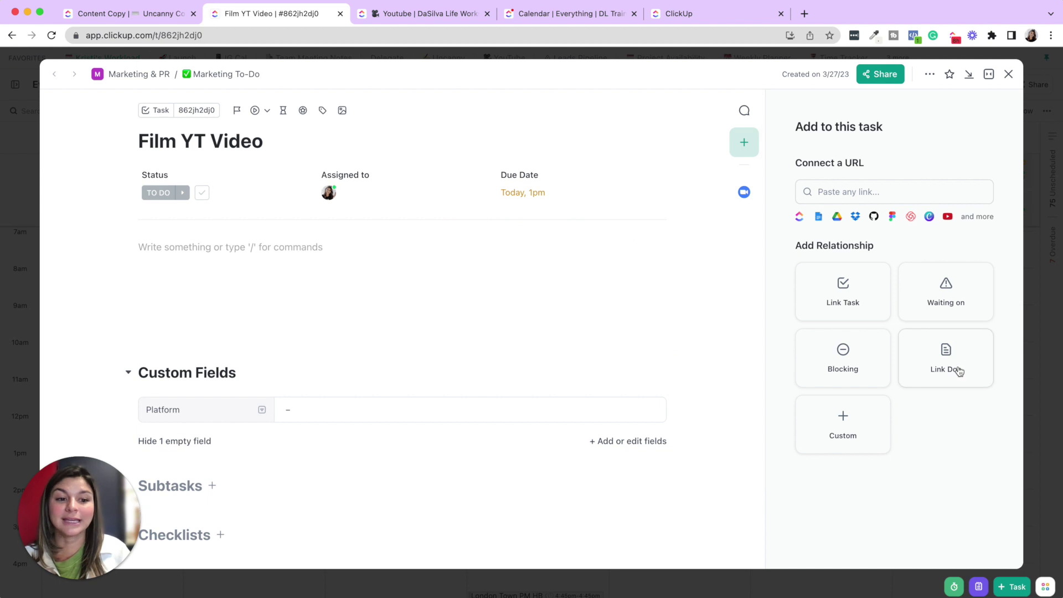
Step: Show the task's add-to-task relationship options and open Link Doc, dismissing it without linking
left_click(742, 143)
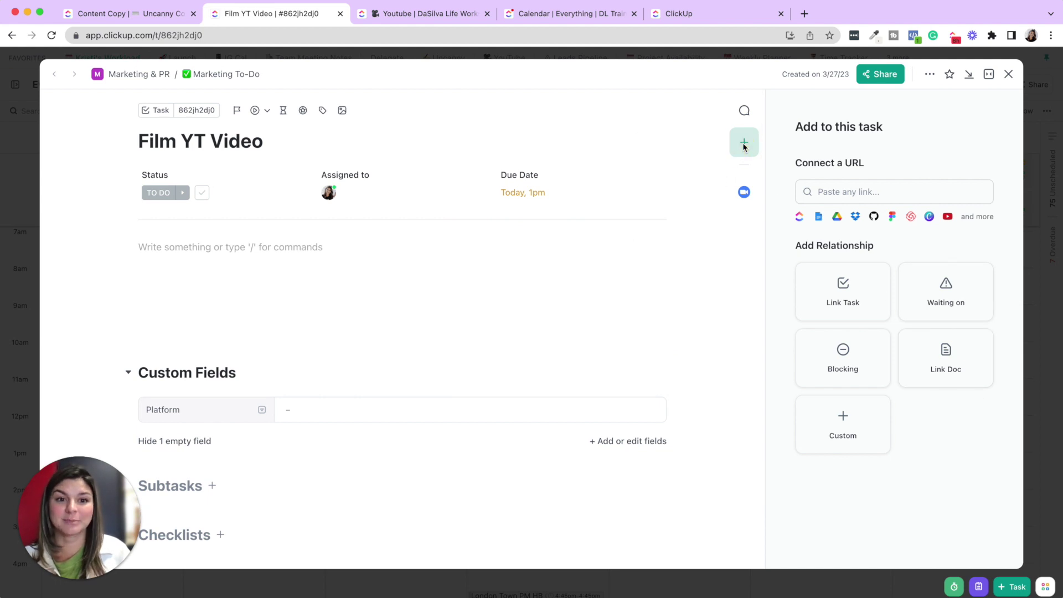
left_click(744, 110)
left_click(745, 143)
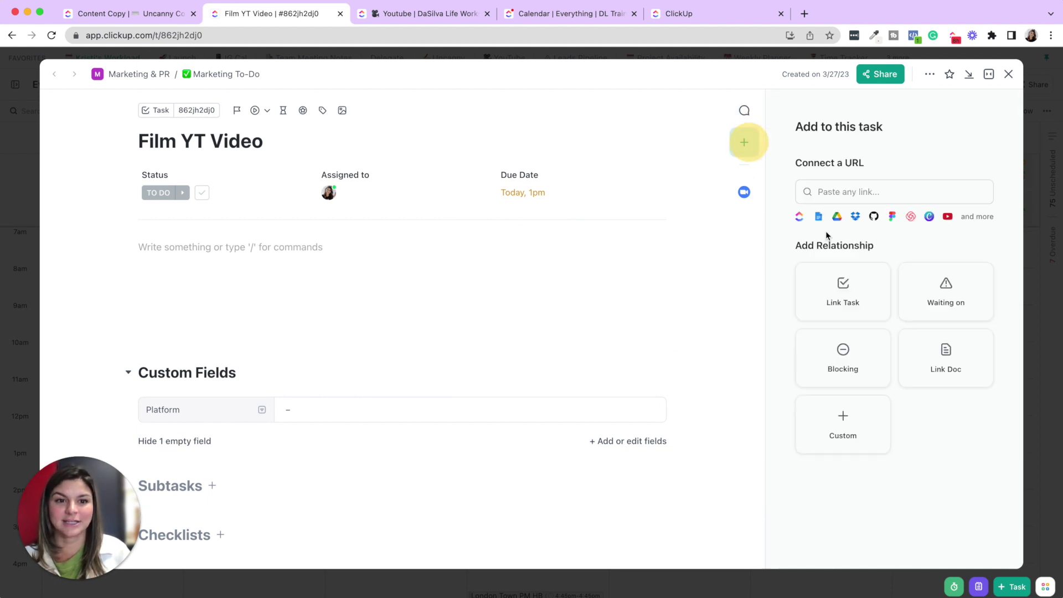
left_click(964, 349)
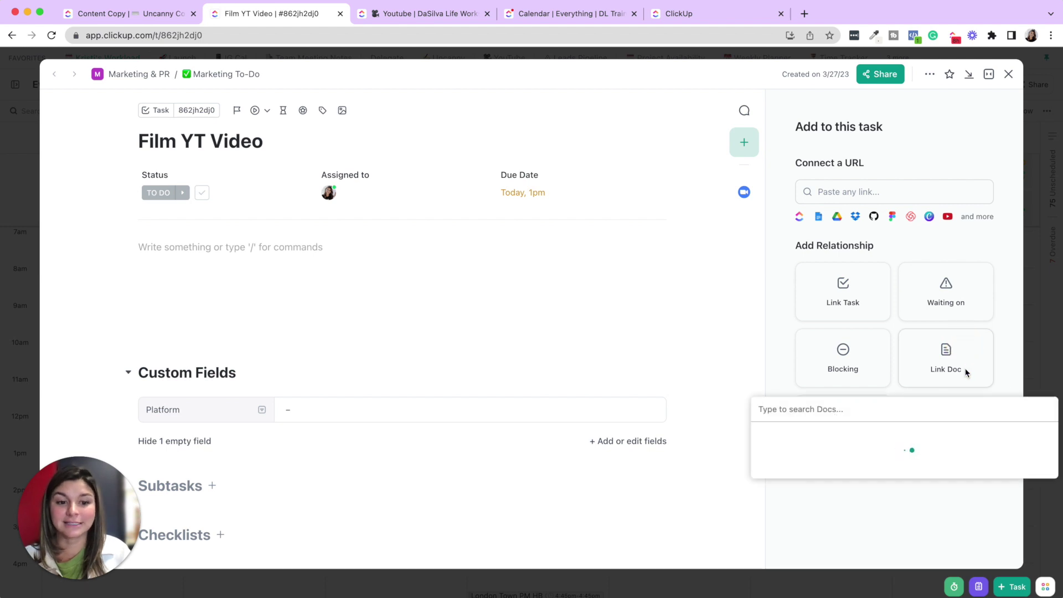
left_click(720, 283)
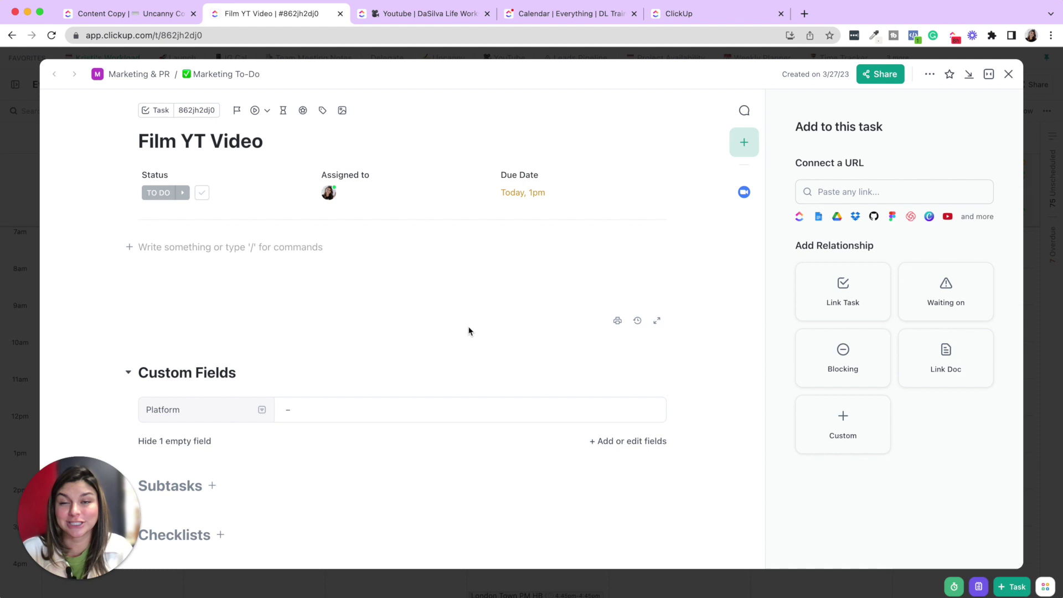
scroll(468, 331, "down", 4)
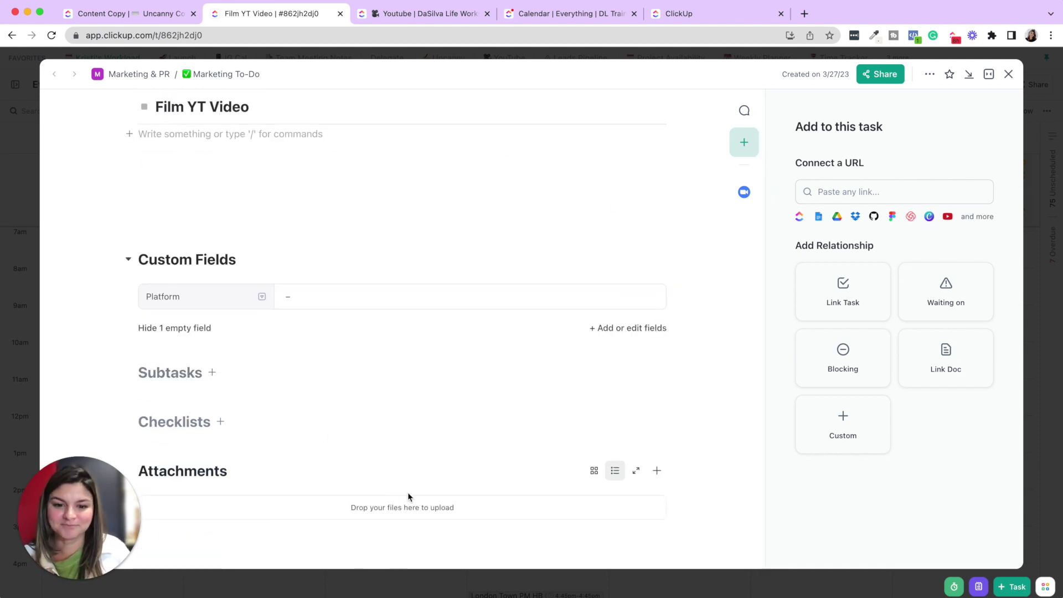
Step: Add a new doc attachment titled 'New Document' to the Film YT Video task
left_click(656, 475)
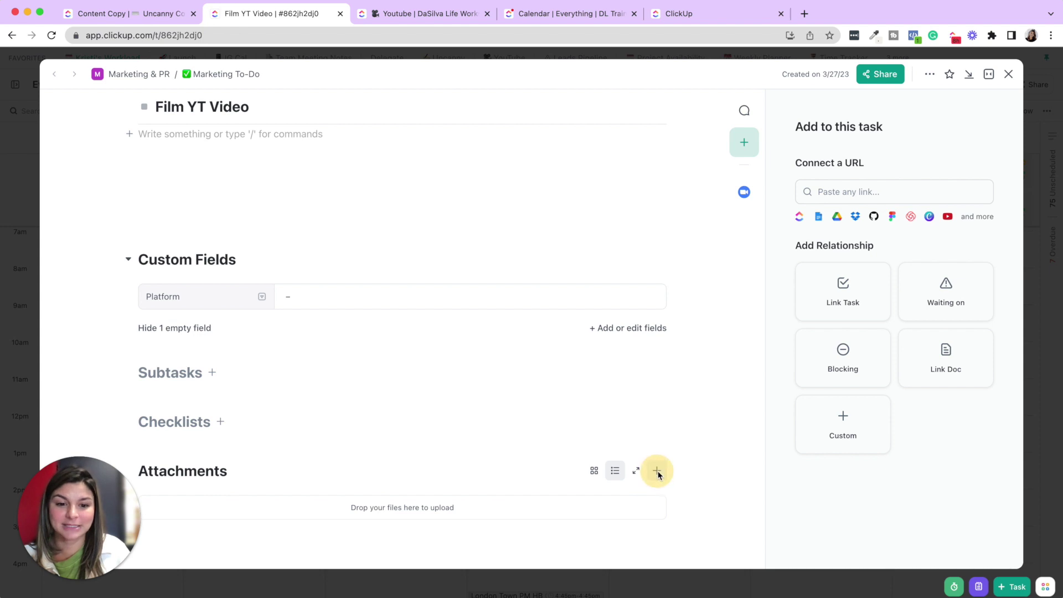
left_click(698, 329)
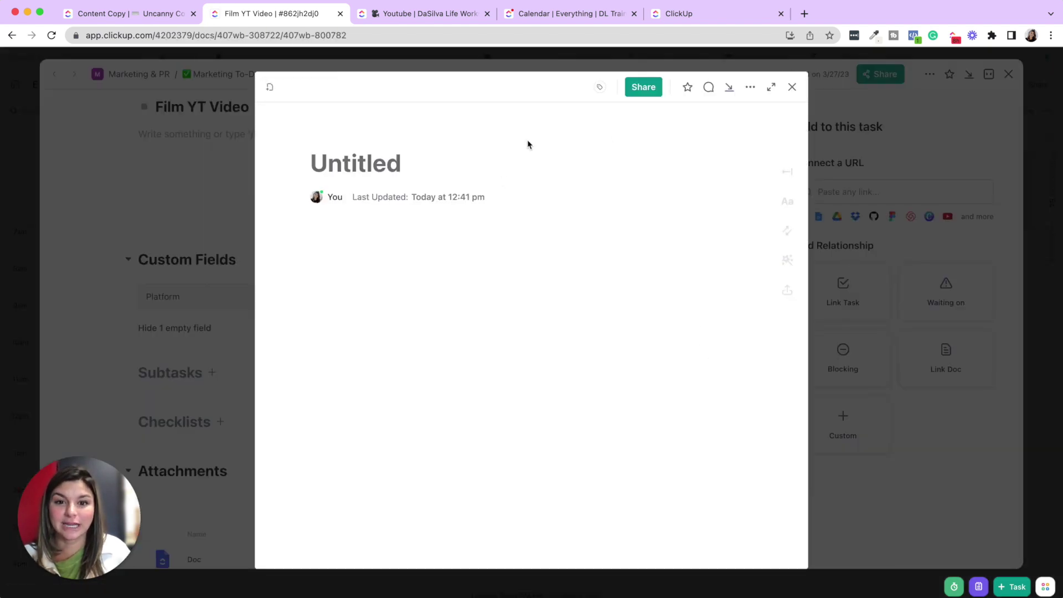
type("New Docme")
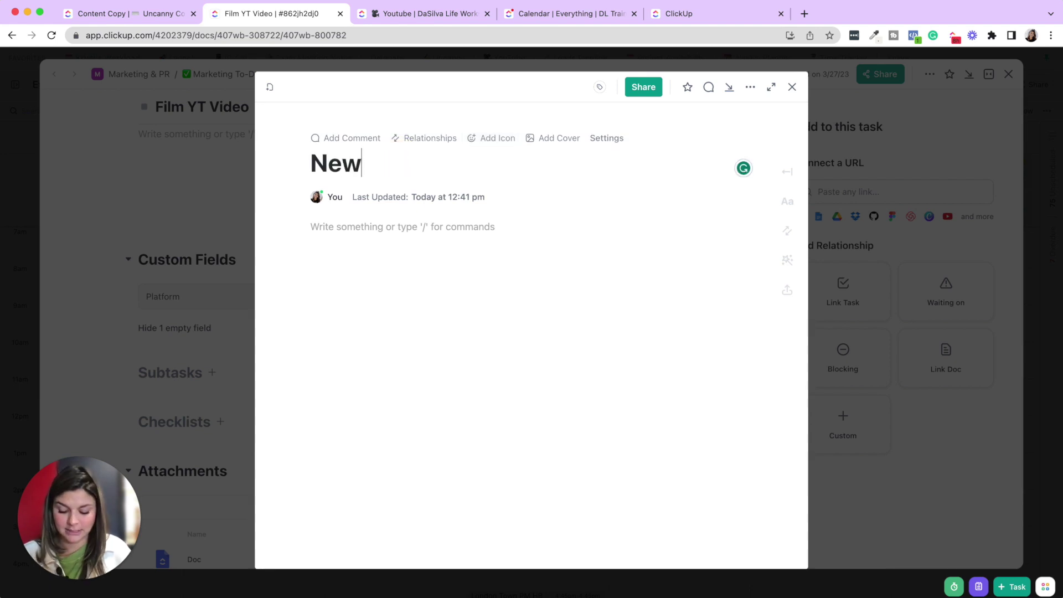
key("BackSpace")
key("BackSpace")
key("BackSpace")
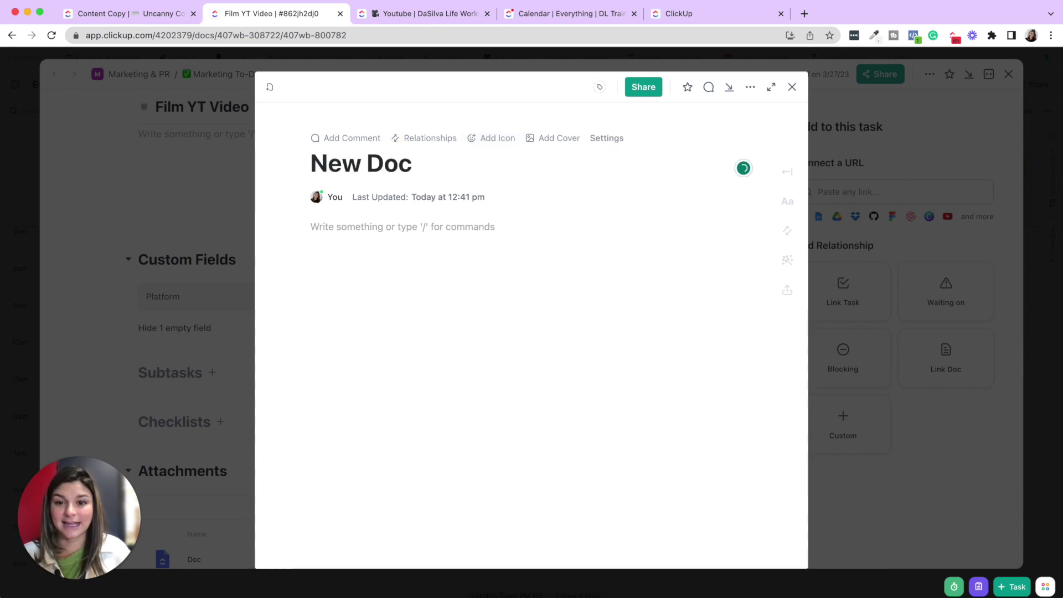
type("cument")
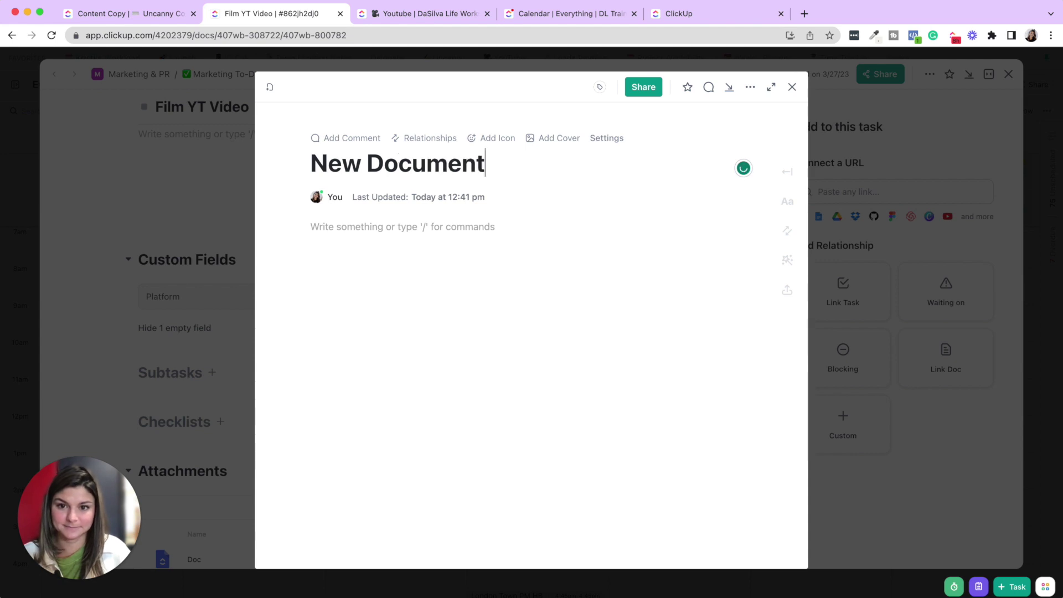
key("Return")
left_click(796, 91)
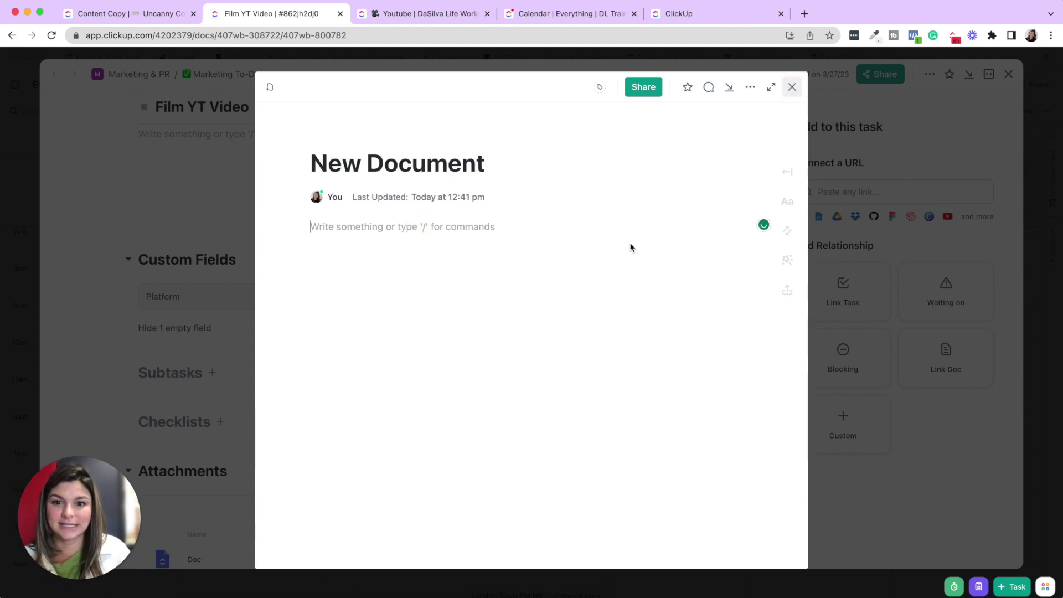
Step: Reopen the New Document attachment from Attachments and close it again
scroll(554, 288, "down", 2)
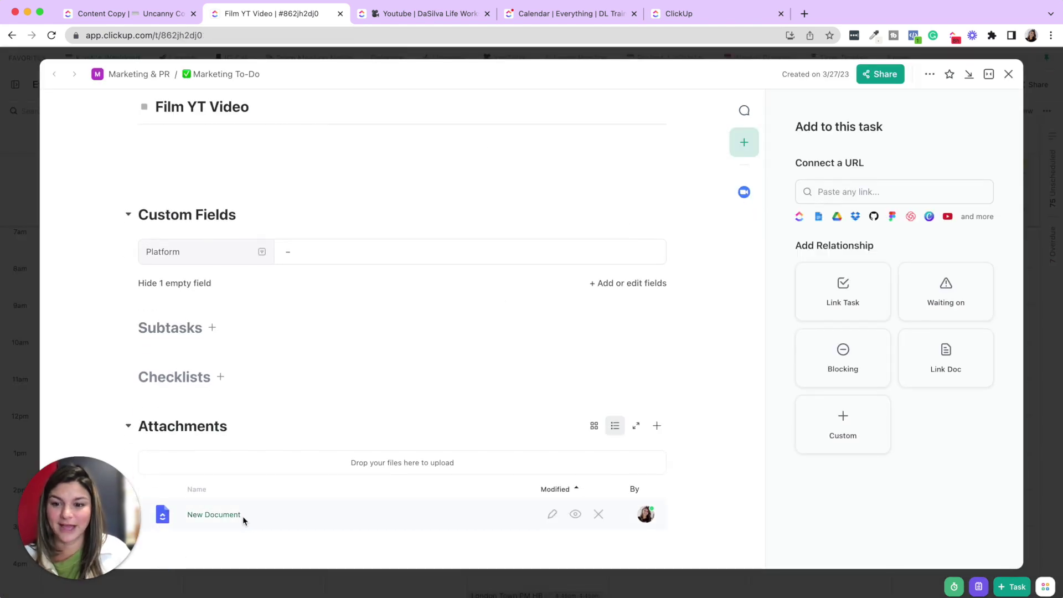
left_click(224, 515)
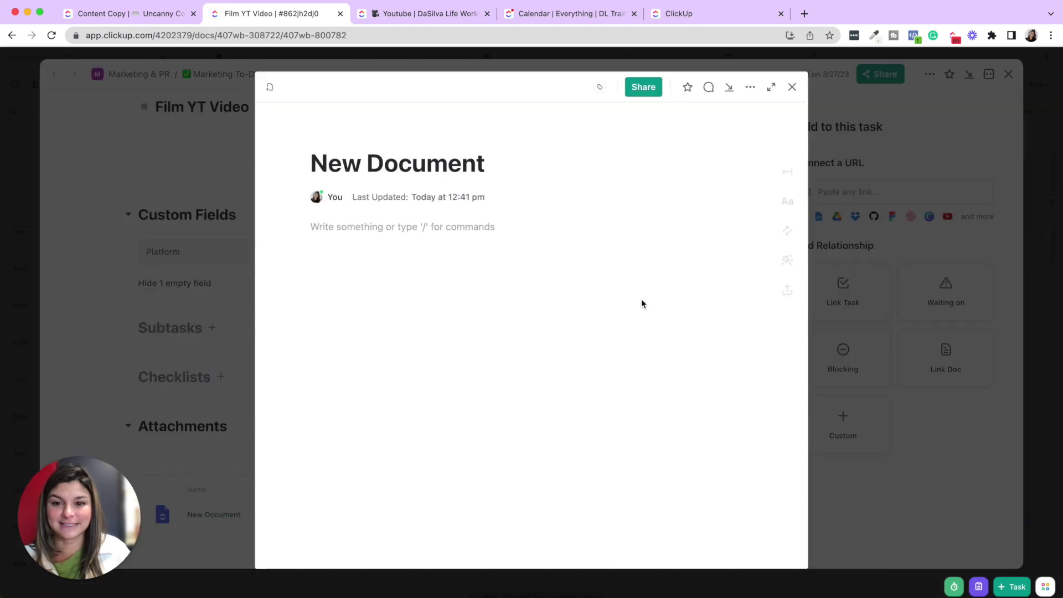
left_click(792, 87)
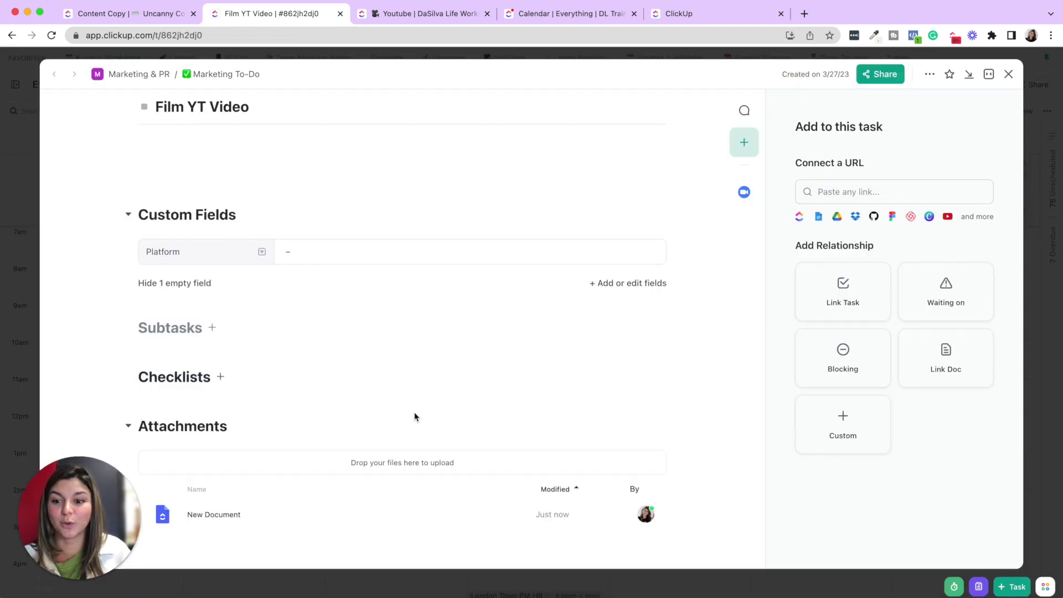
scroll(416, 415, "up", 4)
scroll(403, 367, "down", 3)
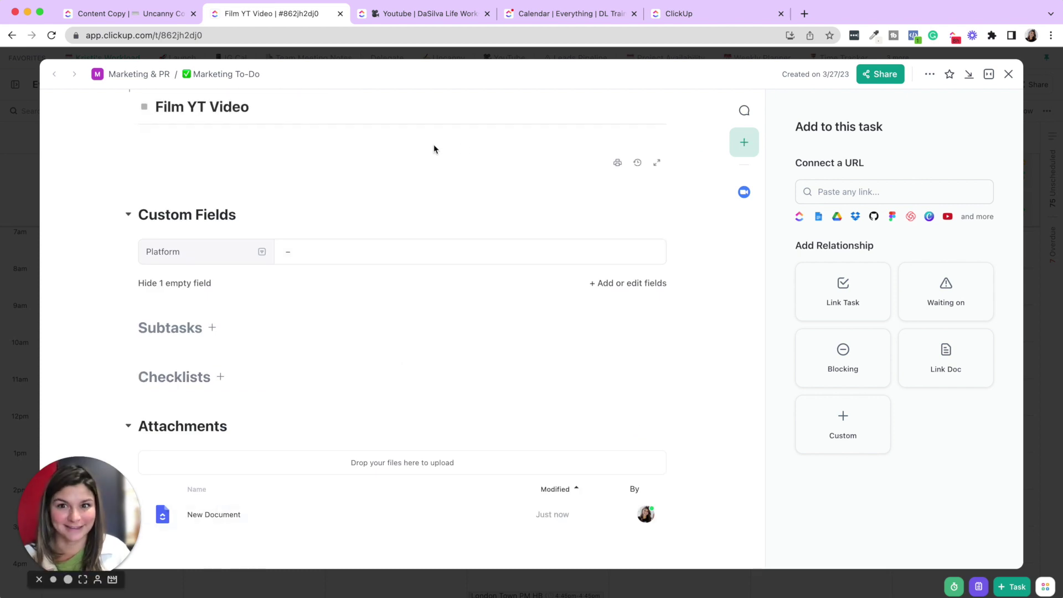
Step: In the Youtube workflow list, check the shown columns, then open the 072 task's linked SEO doc
left_click(401, 14)
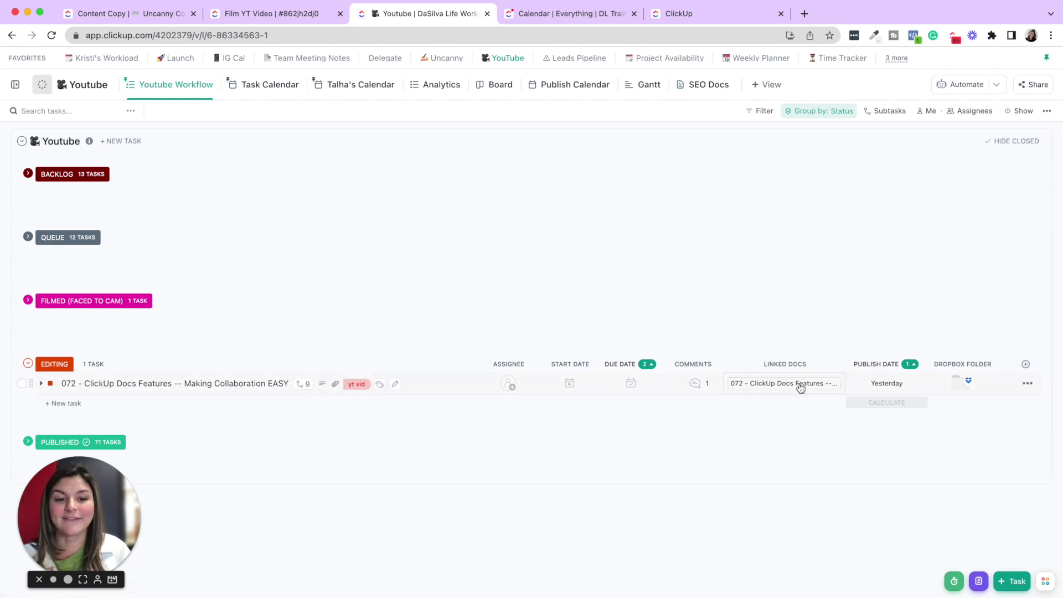
left_click(1026, 364)
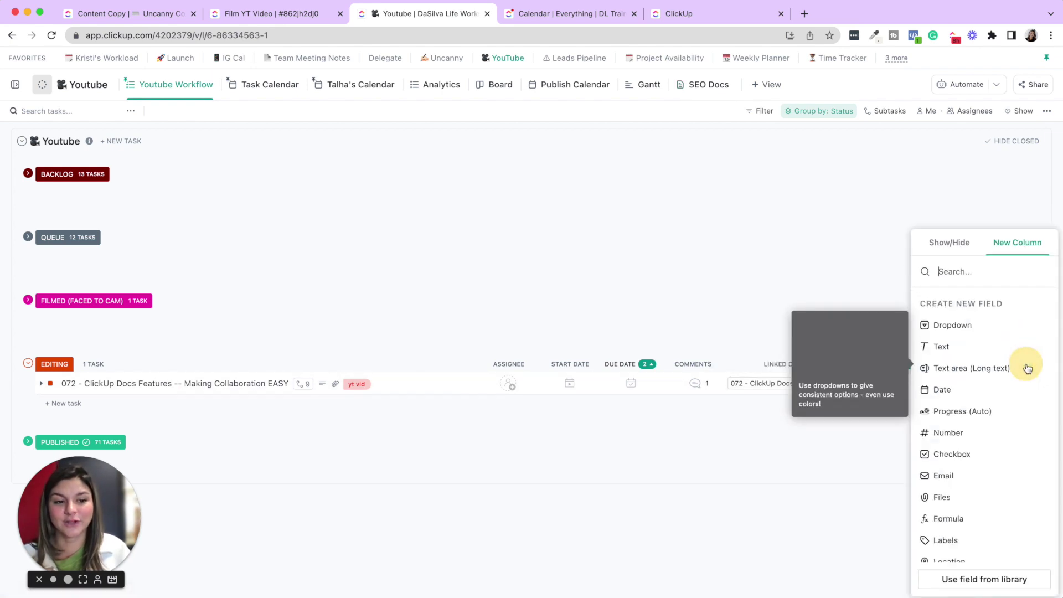
left_click(954, 245)
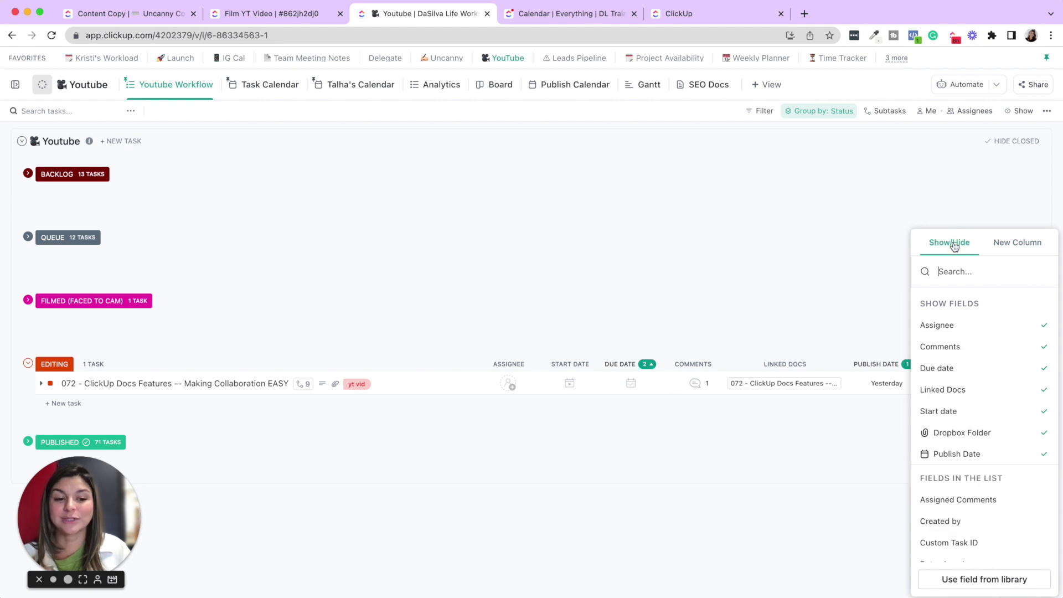
scroll(971, 387, "down", 3)
left_click(794, 474)
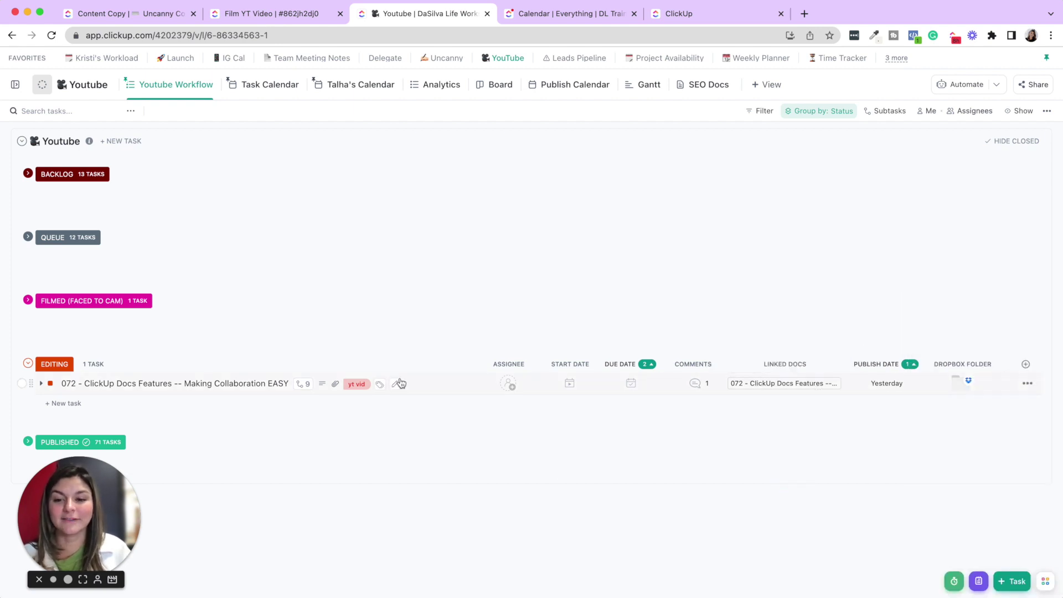
left_click(818, 382)
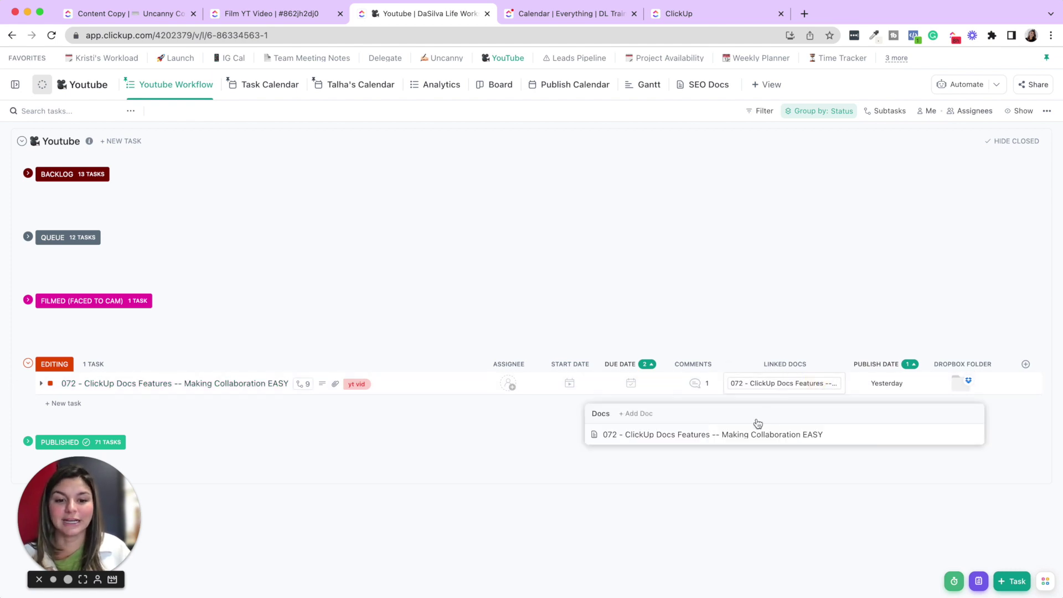
left_click(686, 437)
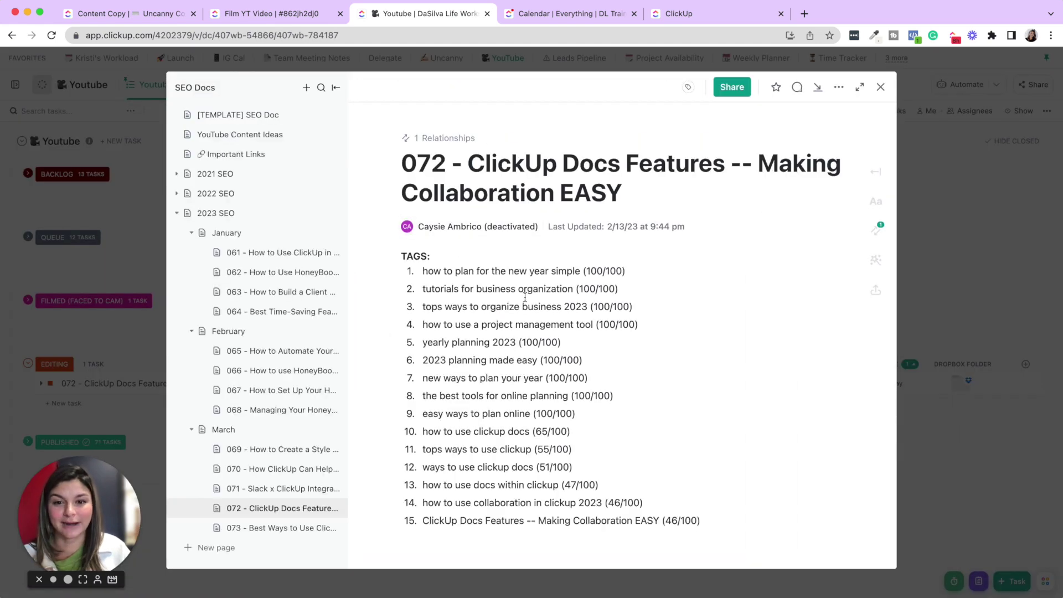
Step: Scroll through the 072 SEO doc's tags, description and chapters, then close it
scroll(525, 298, "down", 4)
scroll(525, 297, "down", 3)
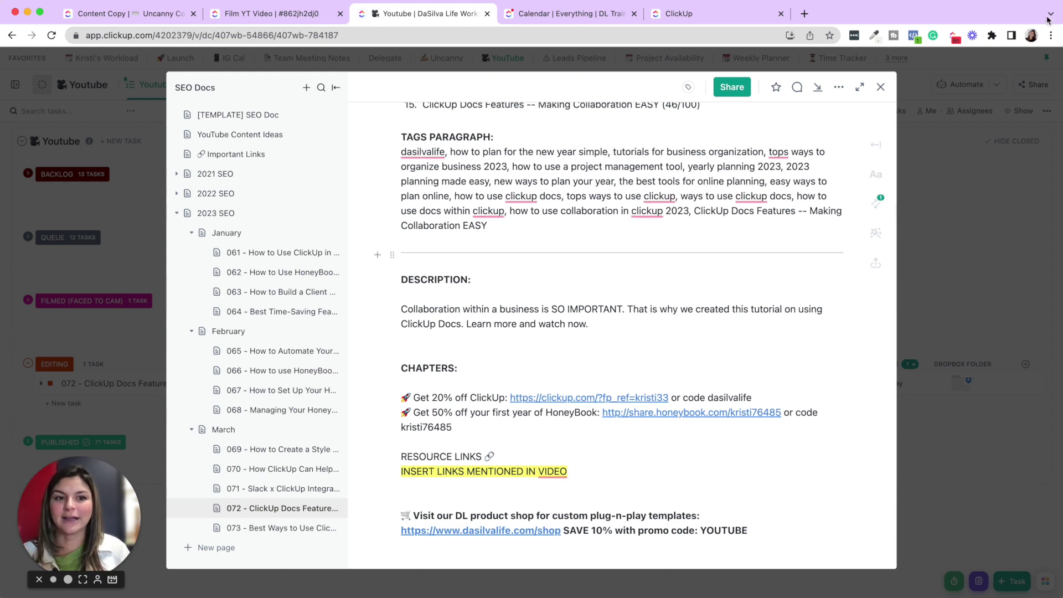
left_click(880, 87)
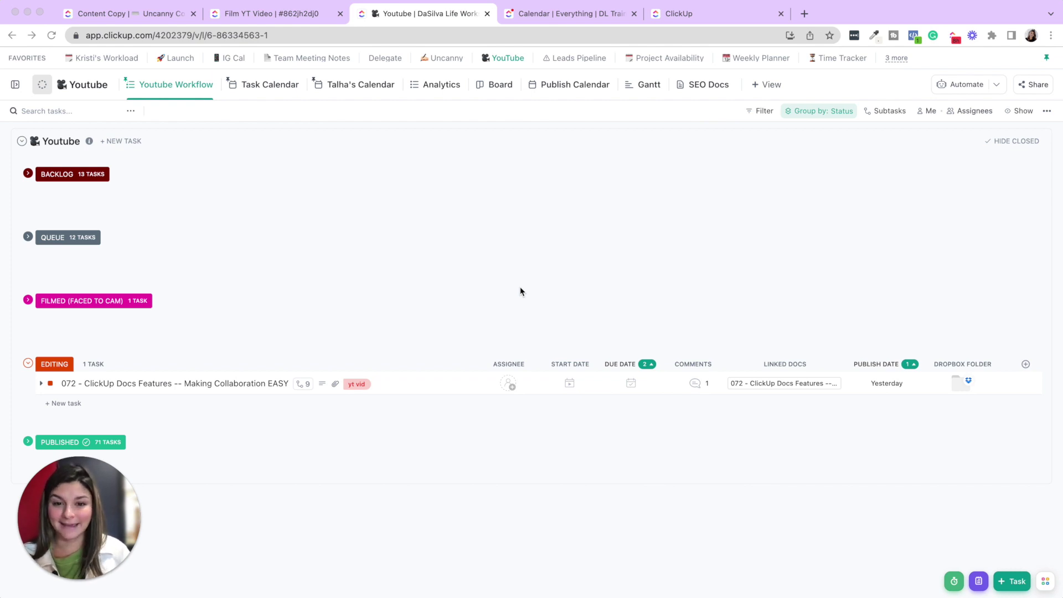
Step: Use Cmd+K command search to open the '072 - ClickUp Docs Features -- Making Collaboration EASY' task
key("super+k")
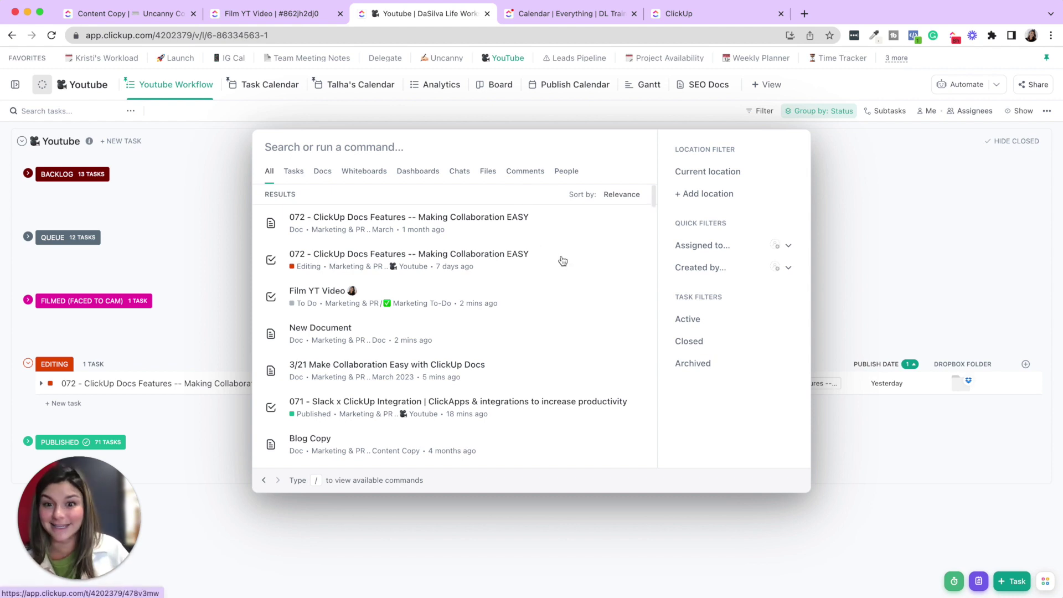
left_click(526, 261)
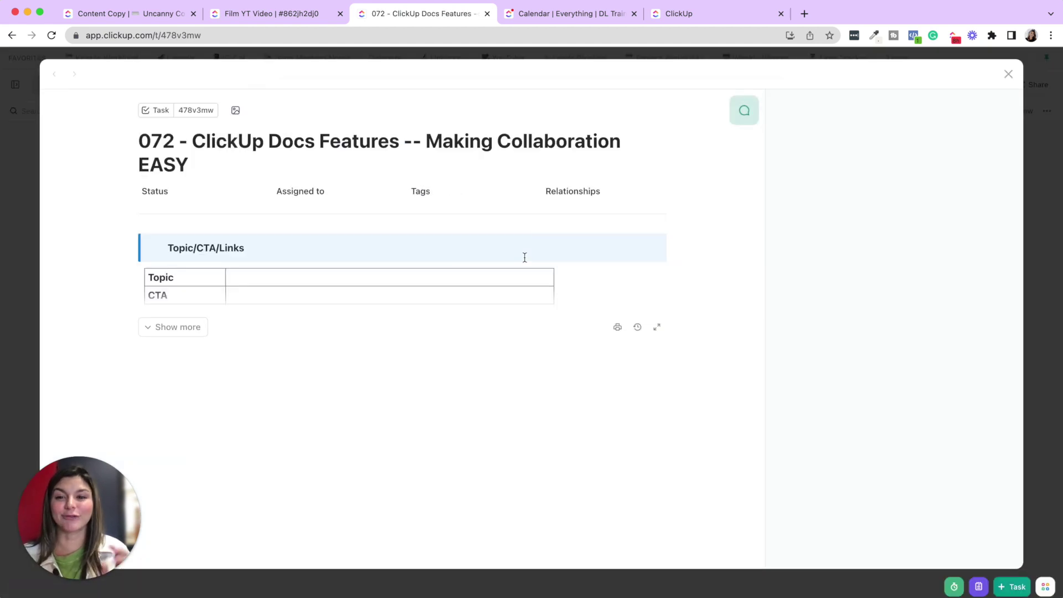